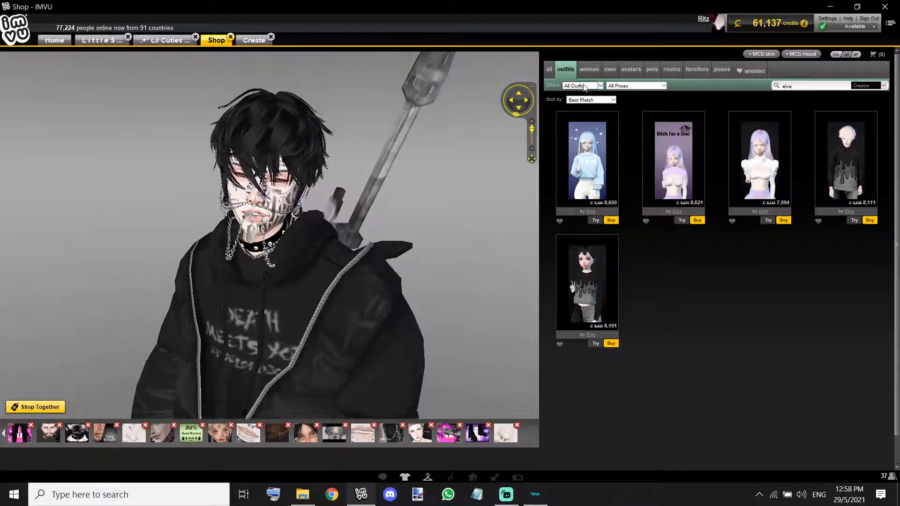
left_click(609, 70)
left_click(594, 87)
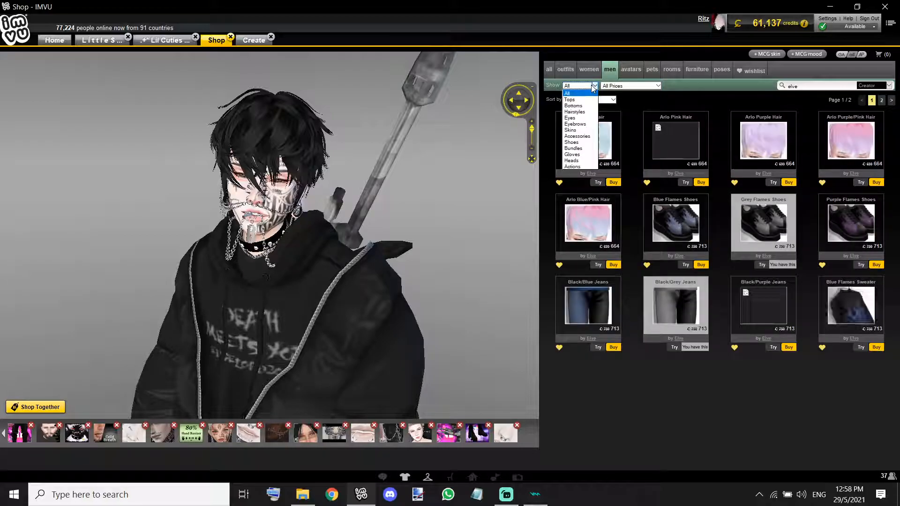
left_click(576, 112)
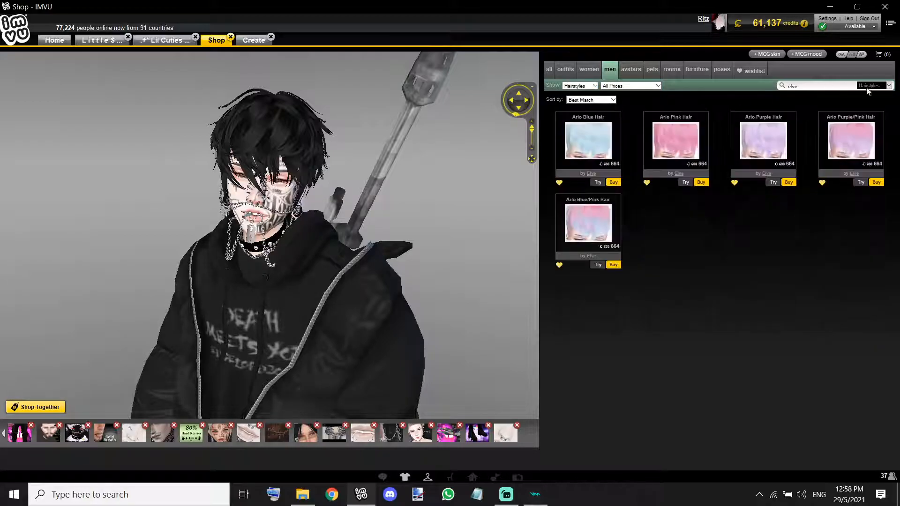
left_click(869, 94)
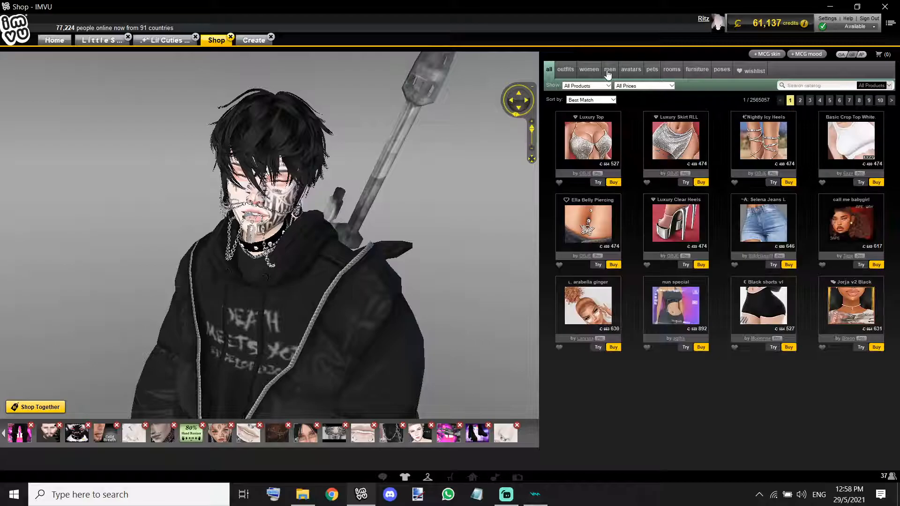
- Filter the shop catalog to men's products in the Hairstyles category
left_click(610, 69)
left_click(581, 86)
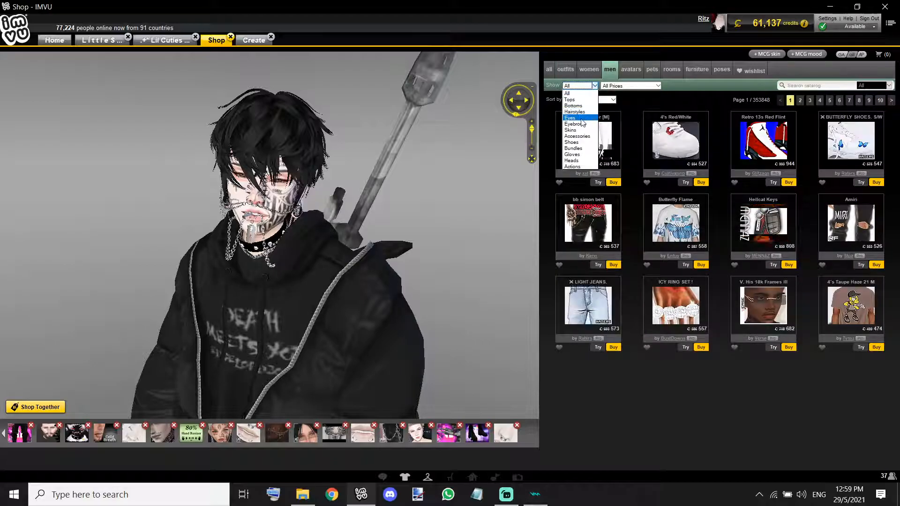
left_click(575, 112)
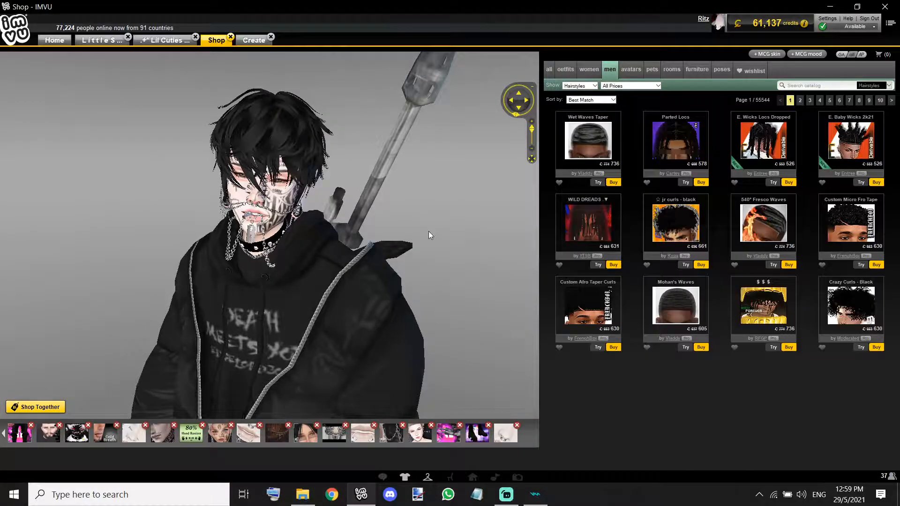
- Search the men's hairstyles for "drv" and sort the results by Newest Products
left_click(794, 85)
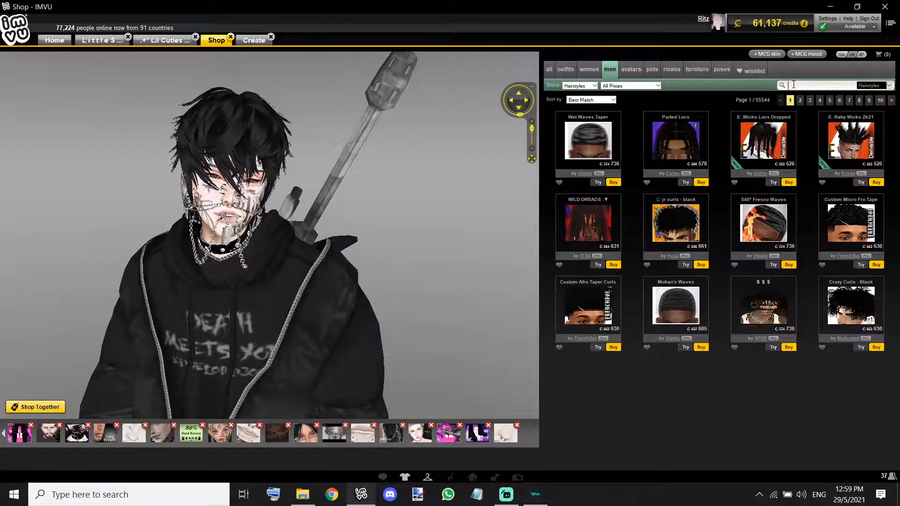
type("d")
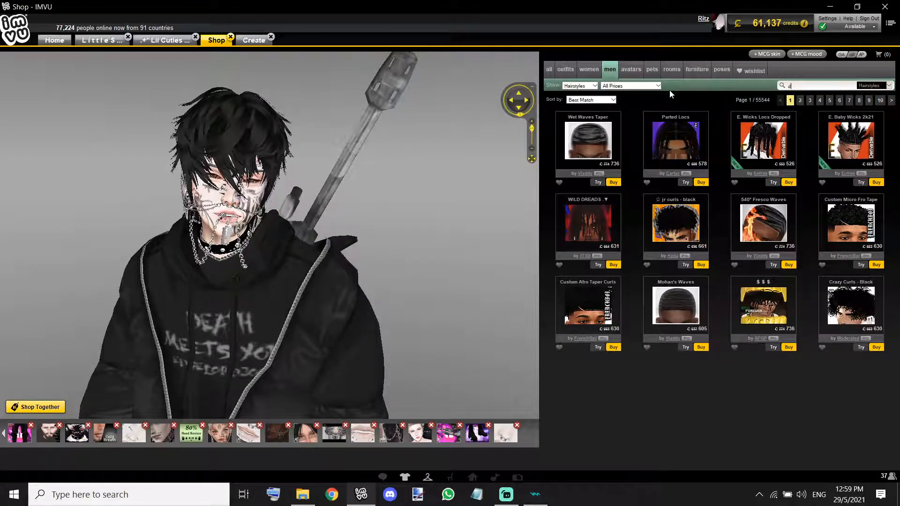
left_click(600, 100)
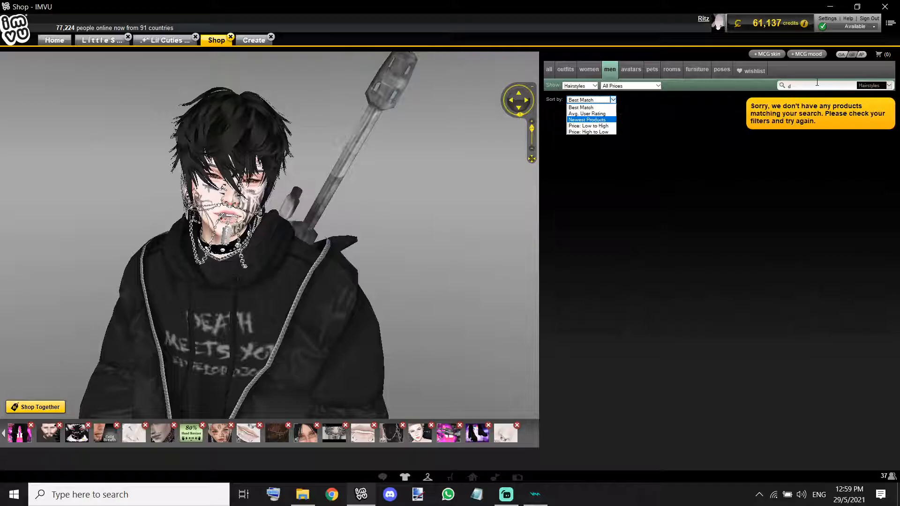
left_click(817, 82)
key("Return")
left_click(600, 100)
left_click(596, 120)
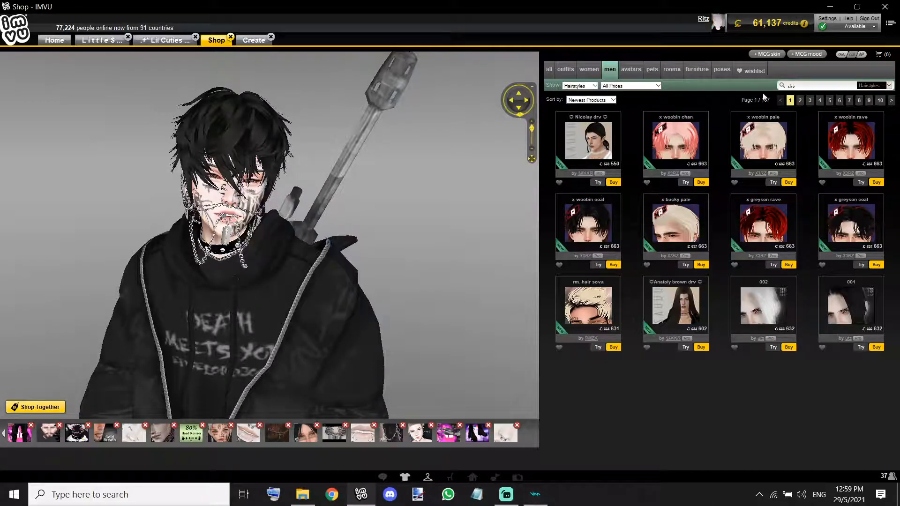
- Try on the Hoo hair from results page 2 and the Try It Out hair from page 3
left_click(800, 100)
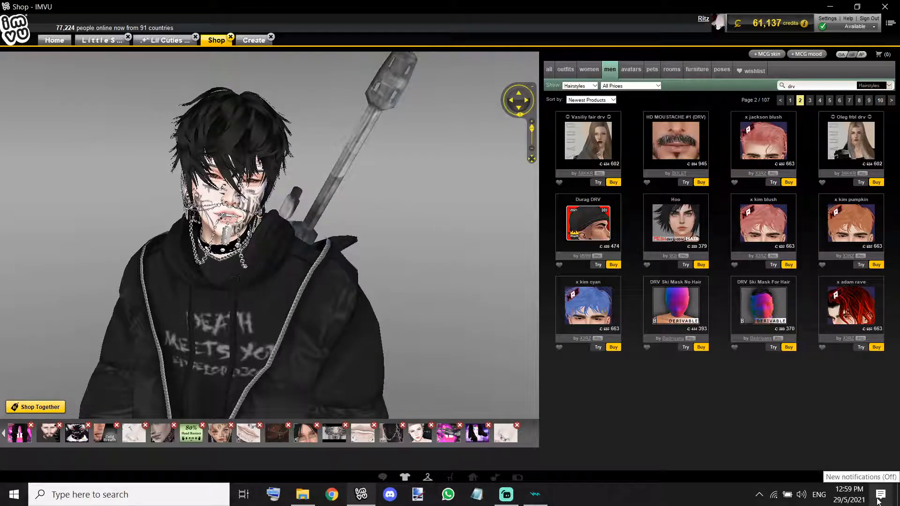
left_click(685, 264)
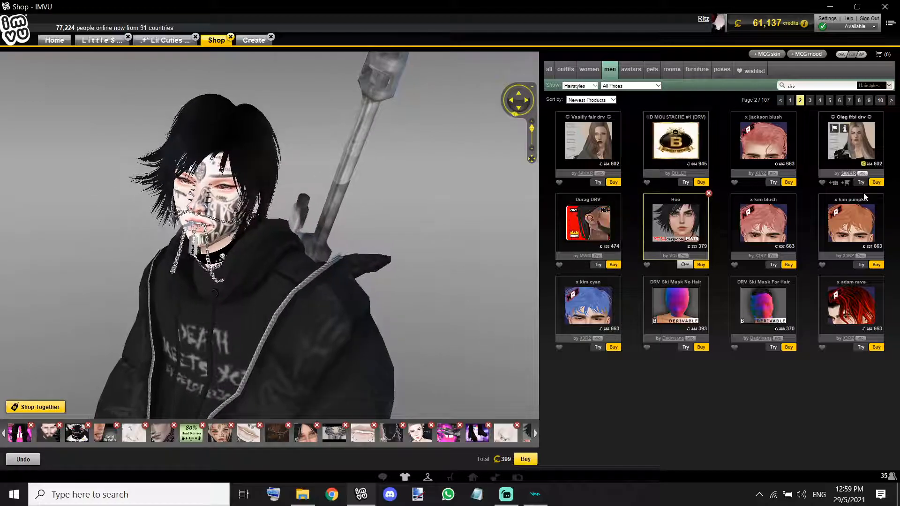
left_click(892, 100)
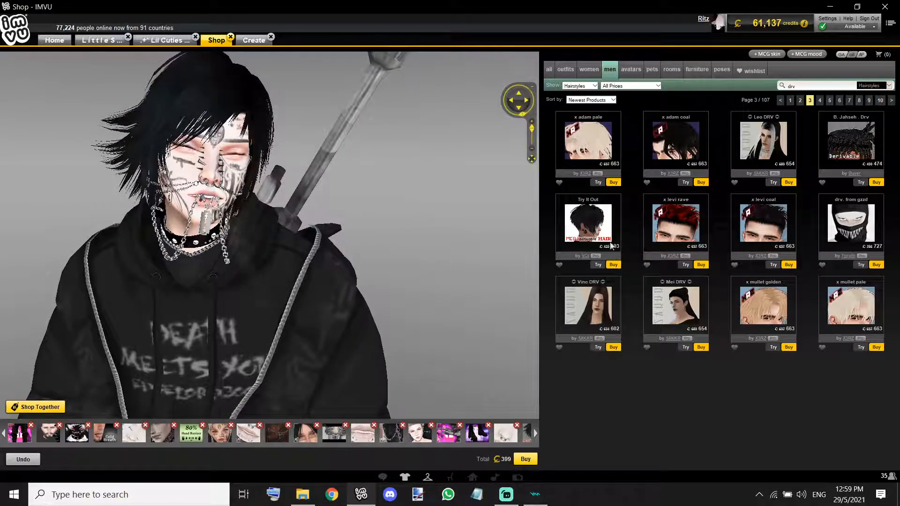
left_click(597, 265)
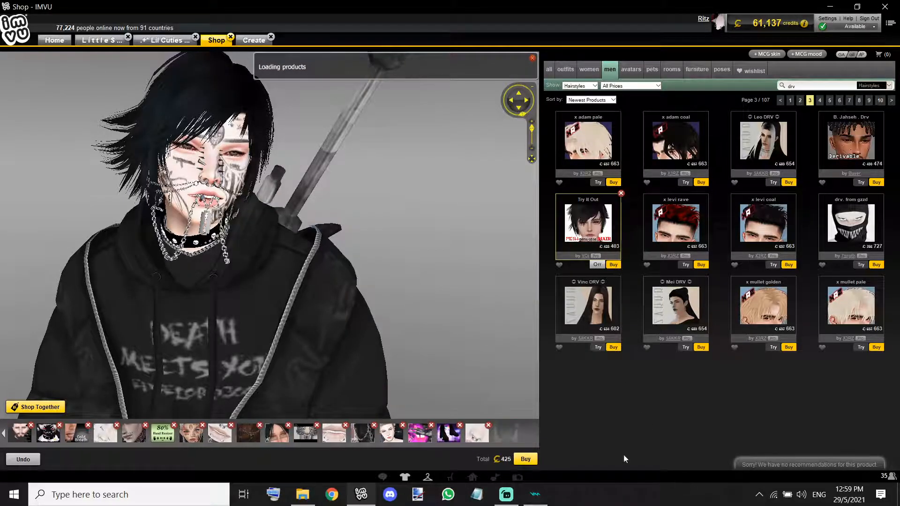
left_click_drag(401, 198, 357, 173)
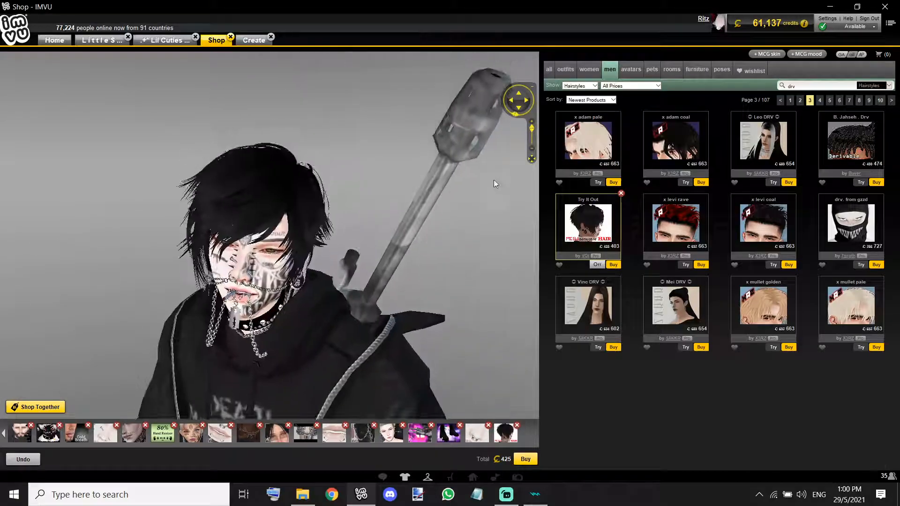
- Try on the CHANG BLACK hair from page 4 and TENGO SED!!! from page 7, then browse on to page 9
left_click(820, 102)
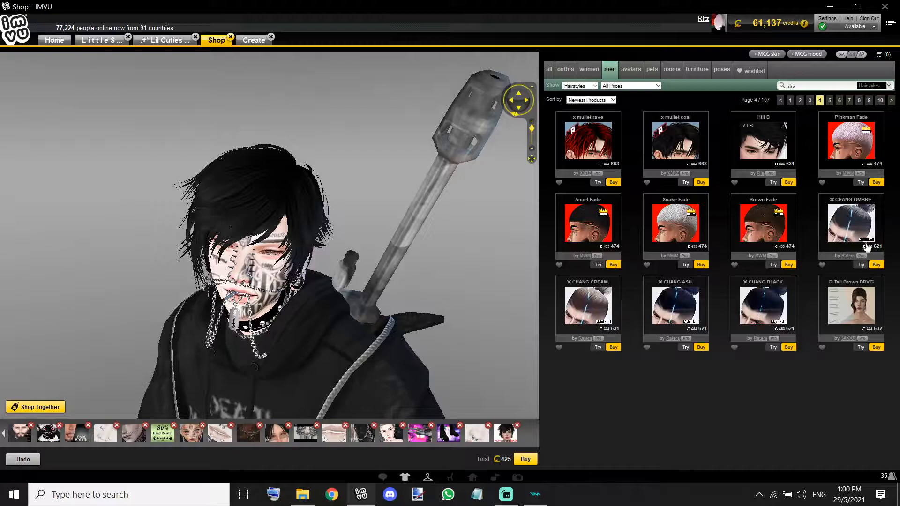
left_click(774, 348)
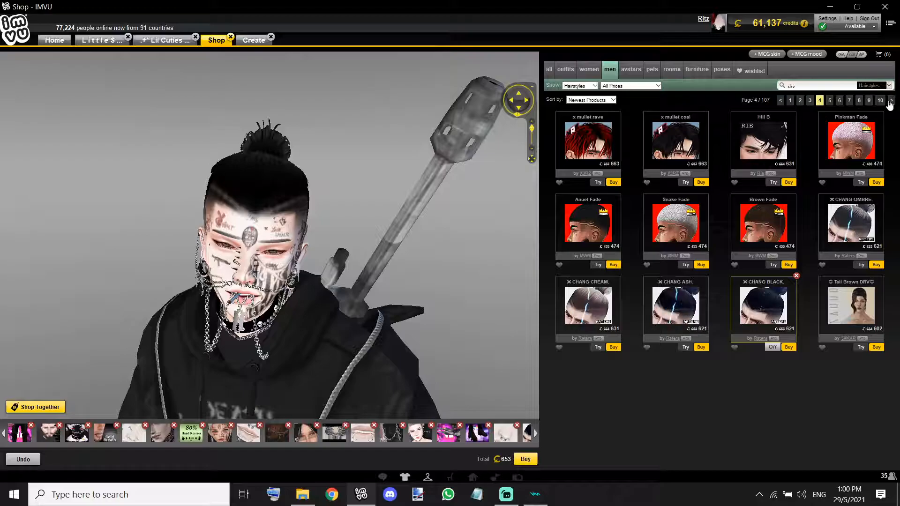
left_click(891, 104)
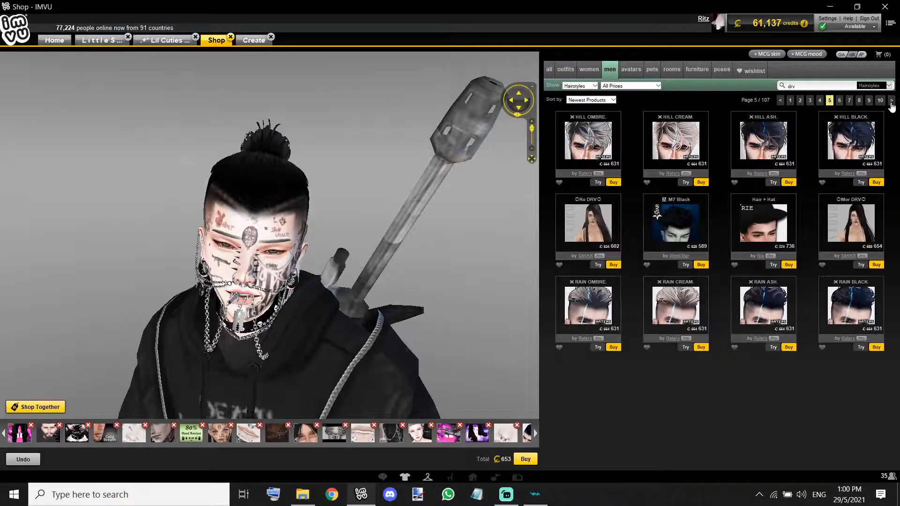
left_click(891, 104)
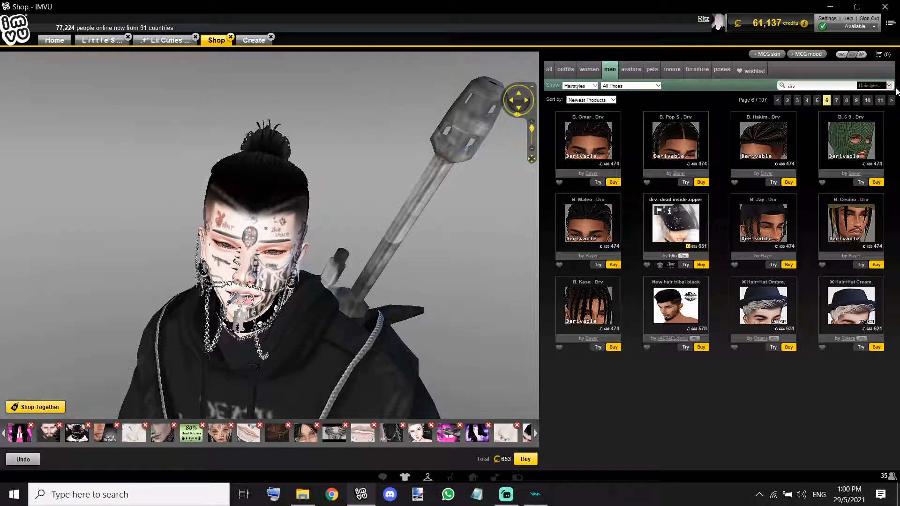
scroll(451, 331, "up", 2)
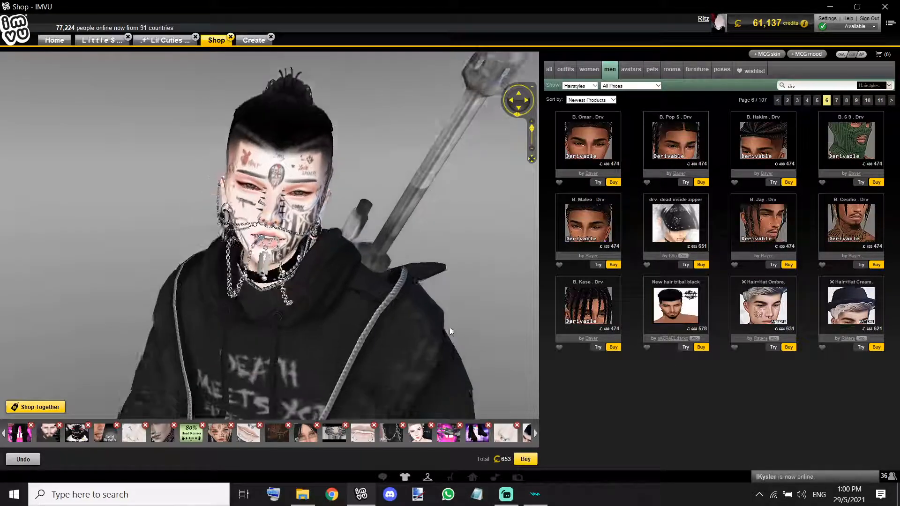
left_click(892, 100)
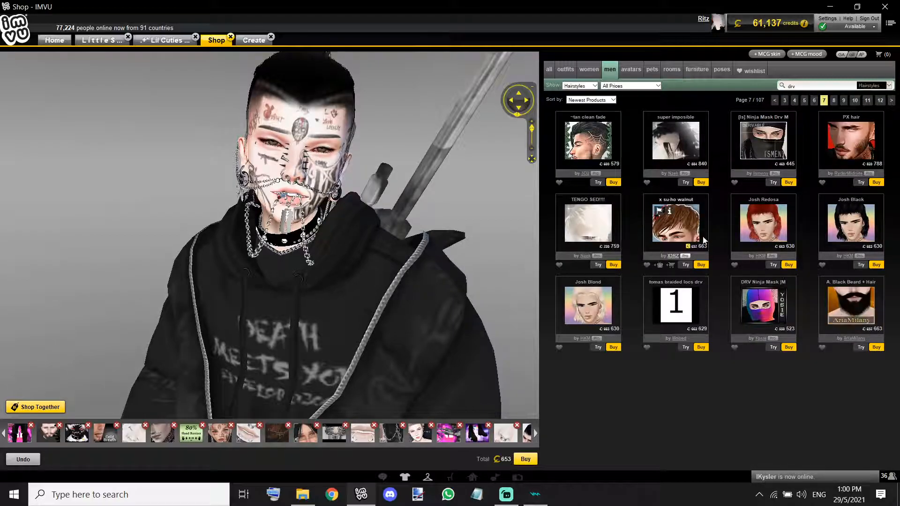
left_click(598, 265)
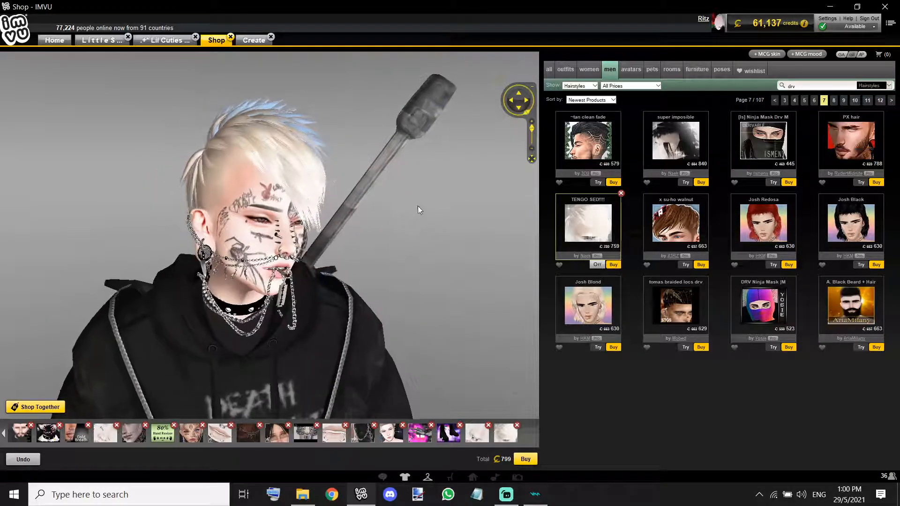
left_click(892, 101)
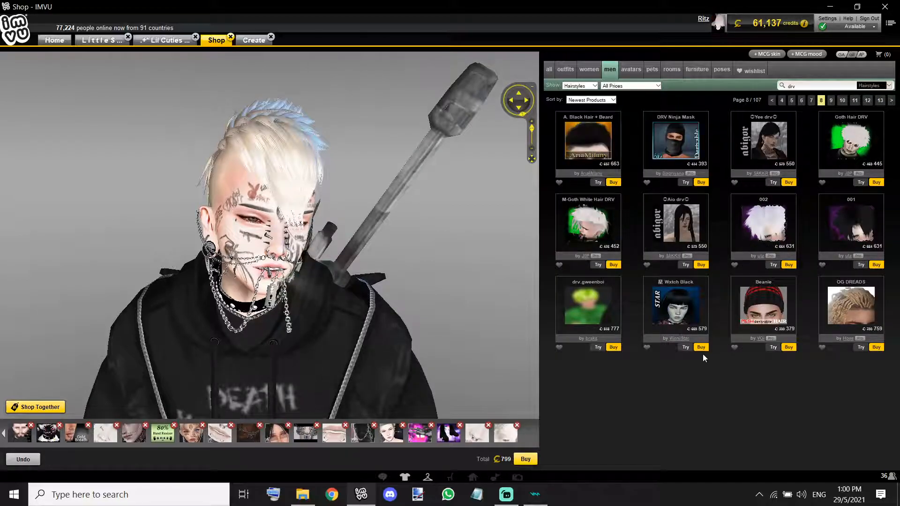
left_click(892, 101)
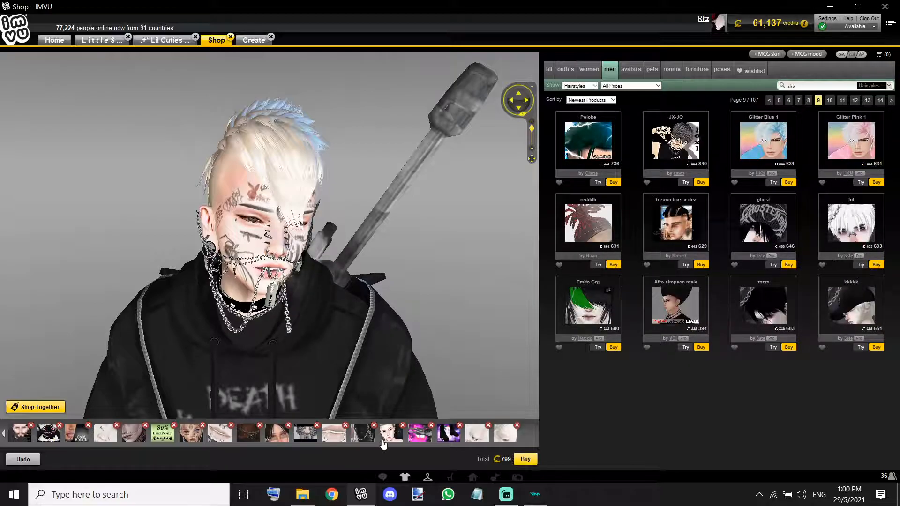
- Put the katsumi black hair from the recently added inventory items on the avatar
left_click(405, 478)
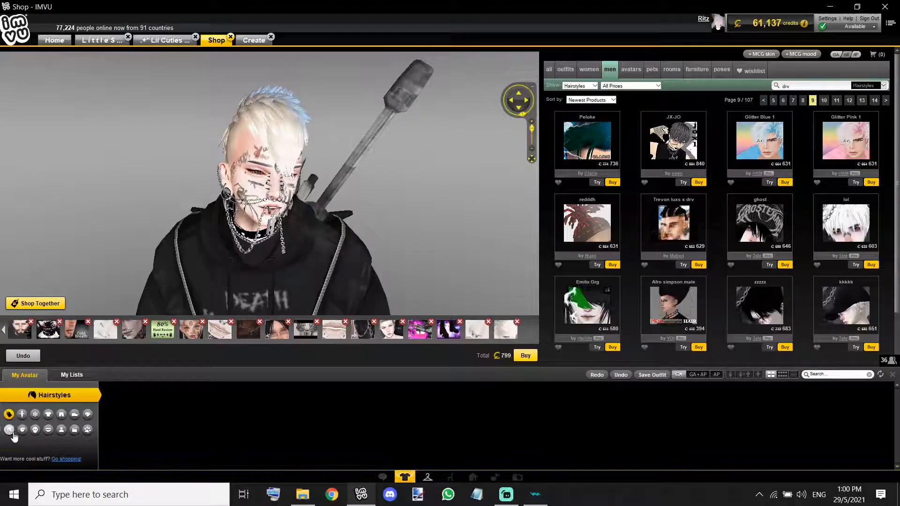
left_click(13, 434)
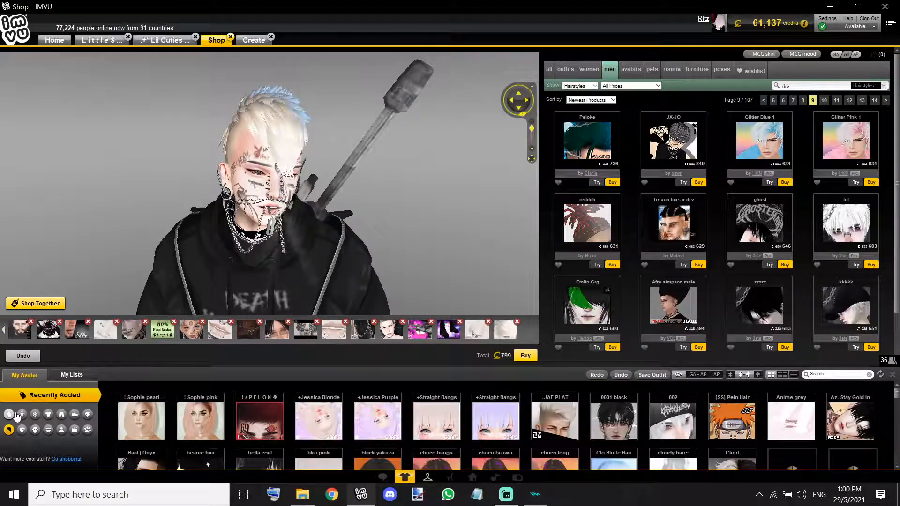
left_click(16, 416)
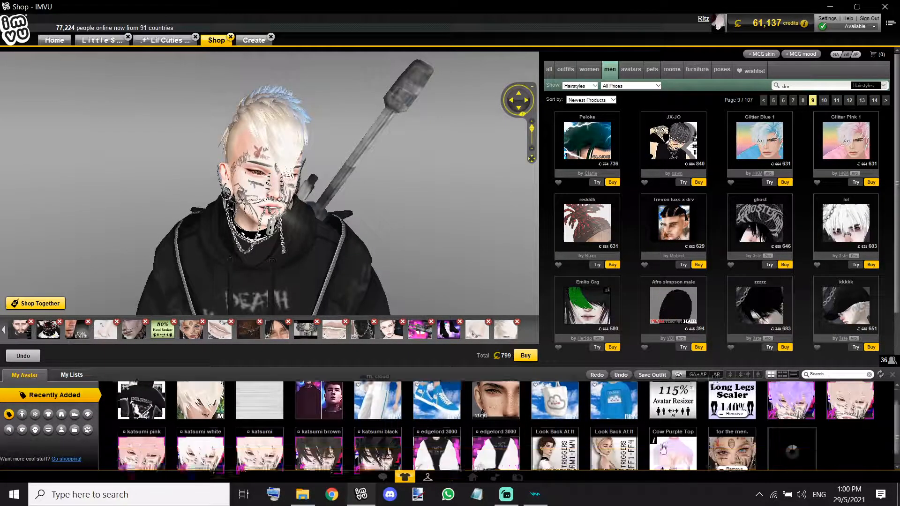
left_click(380, 457)
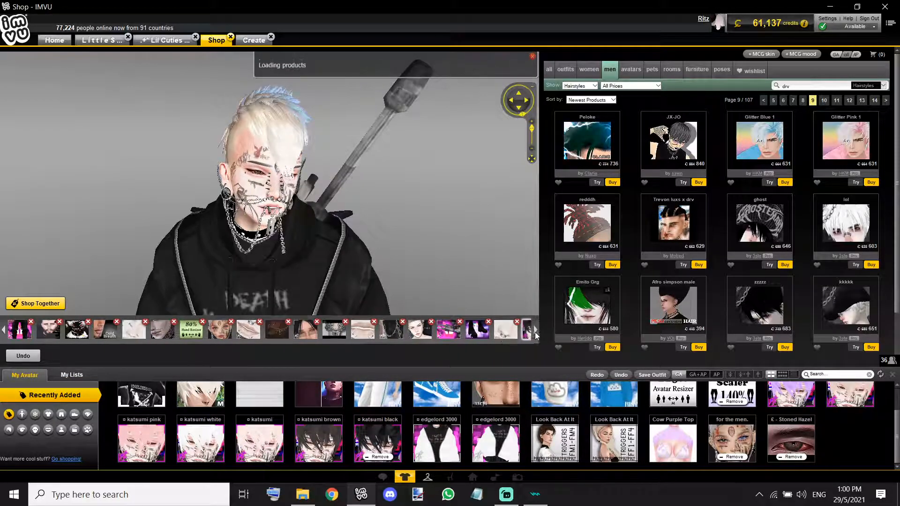
- Open the katsumi black web product page from its product information and go to the Katsumi product it is derived from
left_click(512, 330)
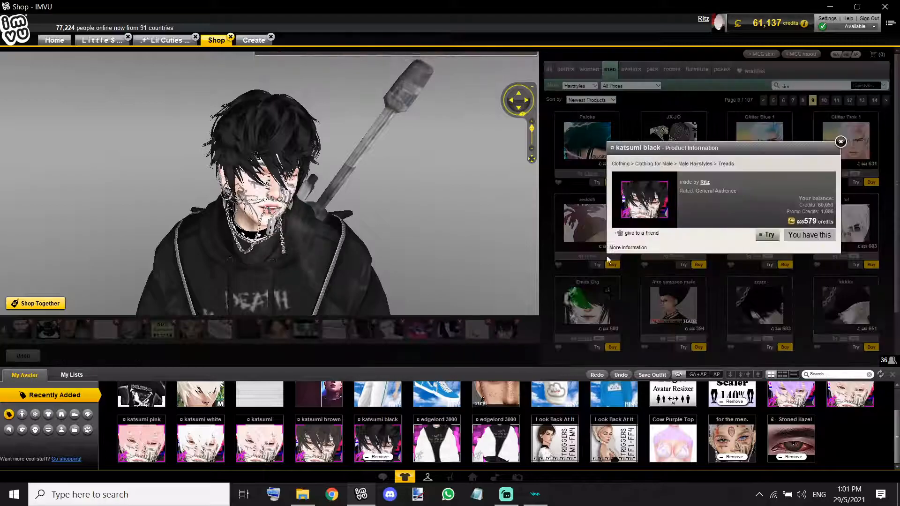
left_click(617, 249)
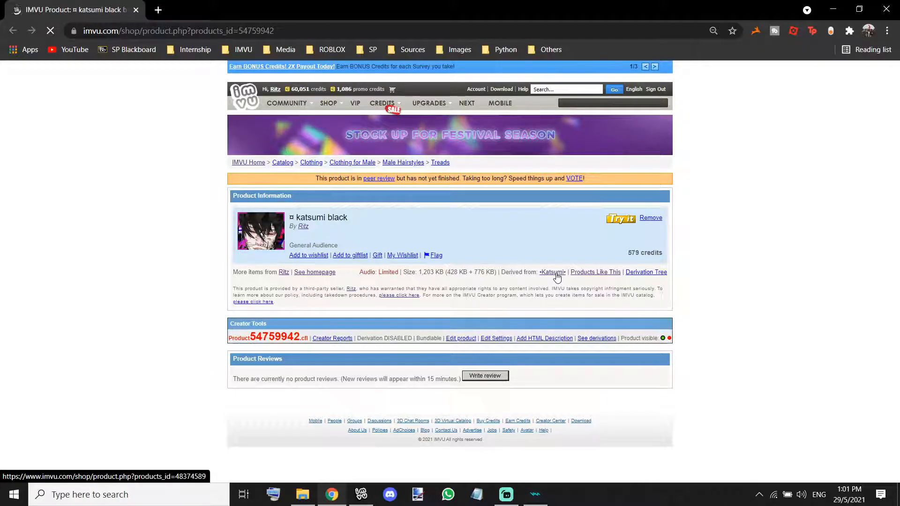
left_click(554, 273)
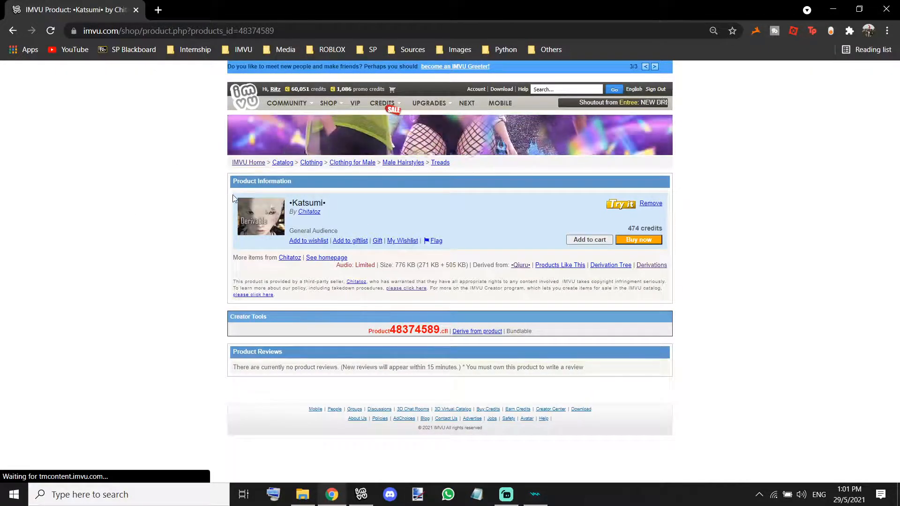
- Derive a new product from Katsumi in the IMVU editor and inspect the hair mesh on the avatar
left_click(474, 332)
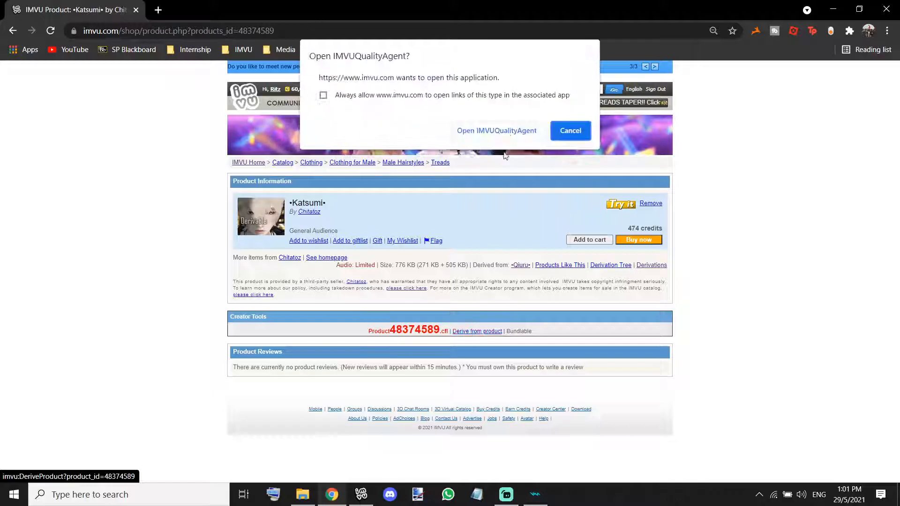
left_click(506, 130)
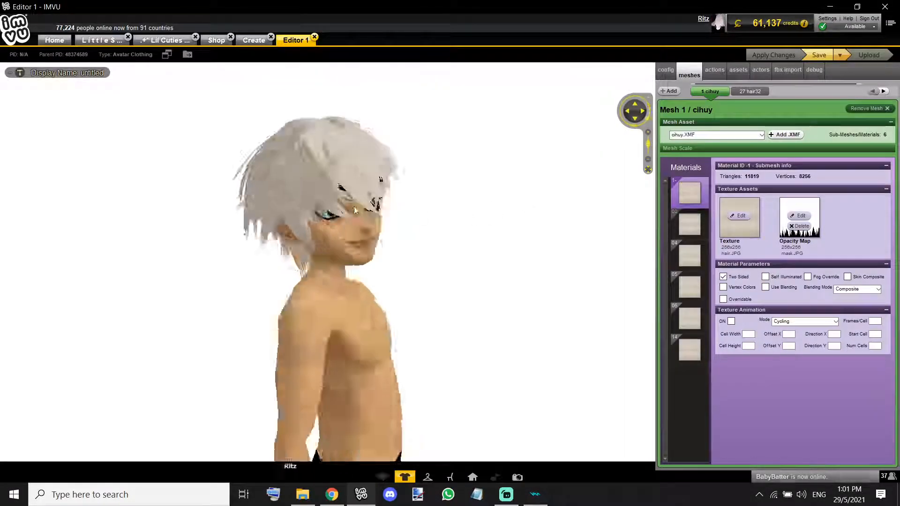
left_click_drag(355, 210, 124, 167)
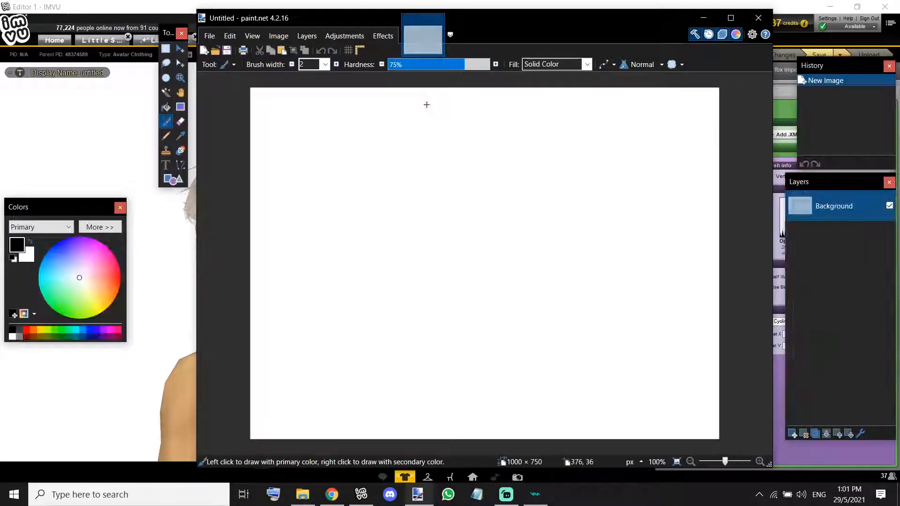
- Switch to paint.net and resize the blank image's canvas to 256 × 256 pixels
key("ctrl+shift+r")
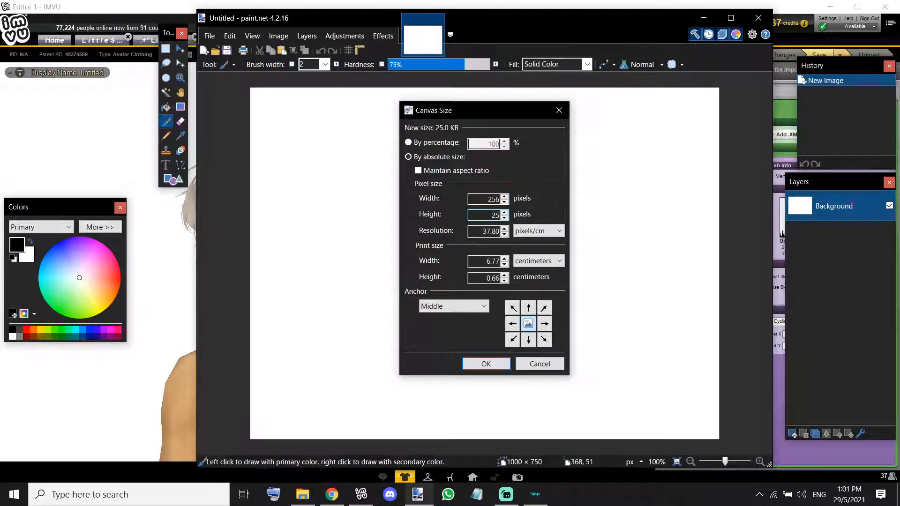
left_click(488, 363)
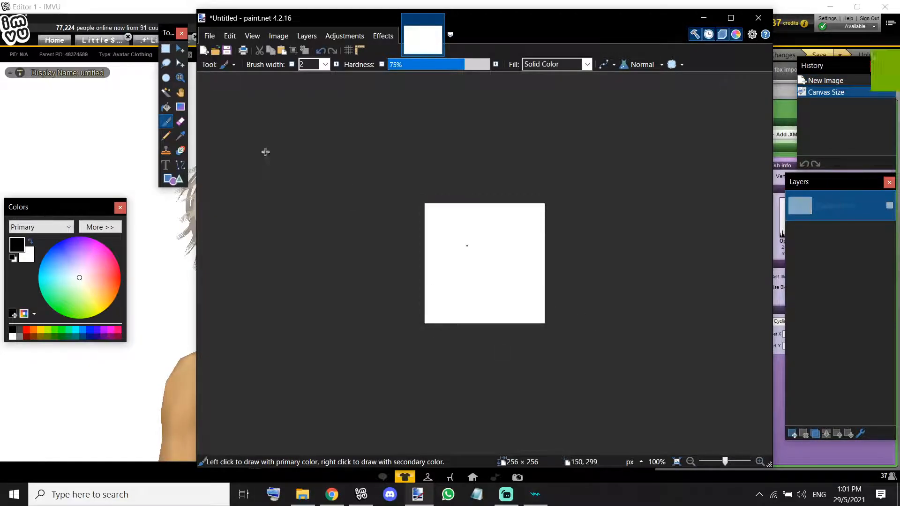
- Switch to the IMVU editor to check the white hair mesh on the avatar, and return to paint.net
left_click(168, 283)
mouse_move(343, 223)
left_mouse_down()
mouse_move(331, 265)
mouse_move(448, 263)
mouse_move(455, 129)
mouse_move(470, 235)
mouse_move(446, 248)
mouse_move(505, 197)
mouse_move(501, 248)
mouse_move(422, 450)
left_mouse_up()
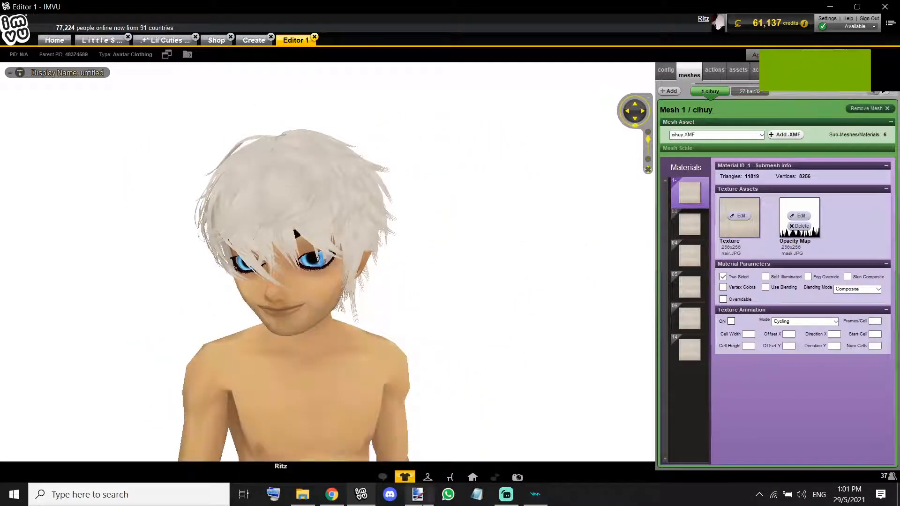
left_click(418, 495)
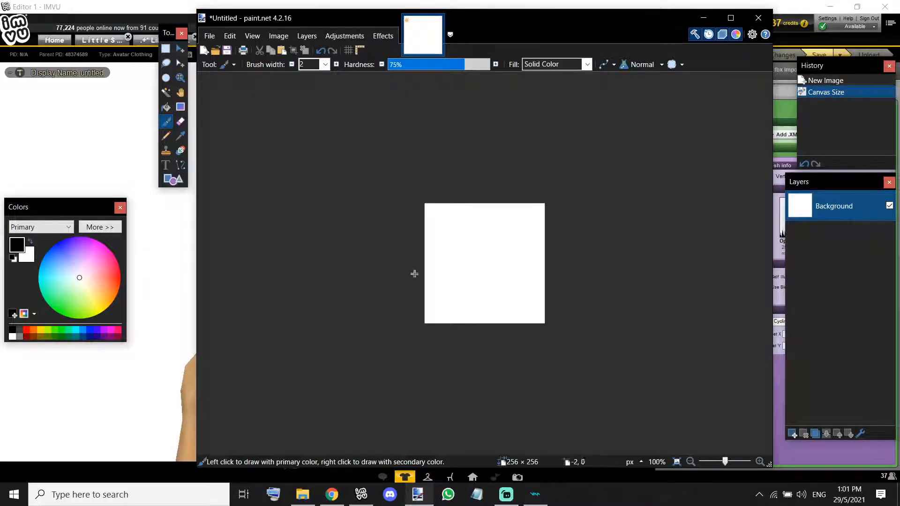
- Switch to Chrome, open Google Images in a new tab, search for "red hair" and refine the search to "red hair male"
left_click(339, 495)
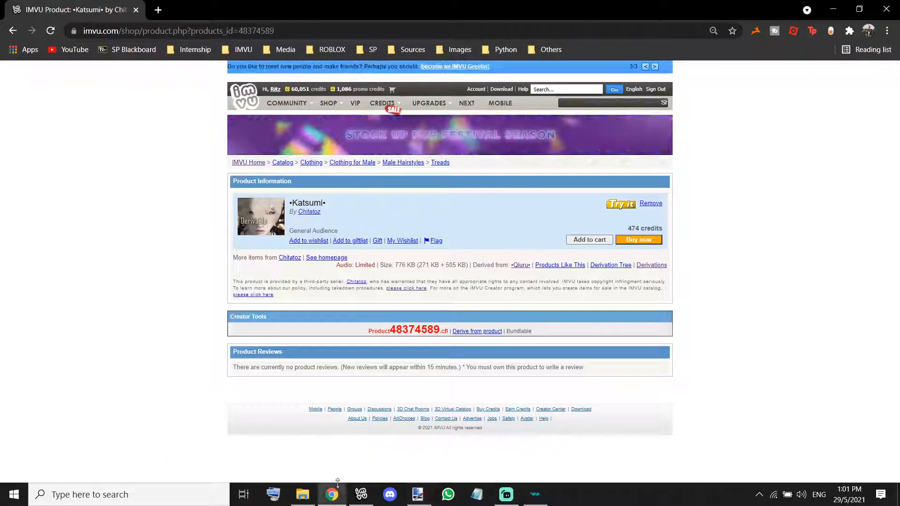
left_click(157, 10)
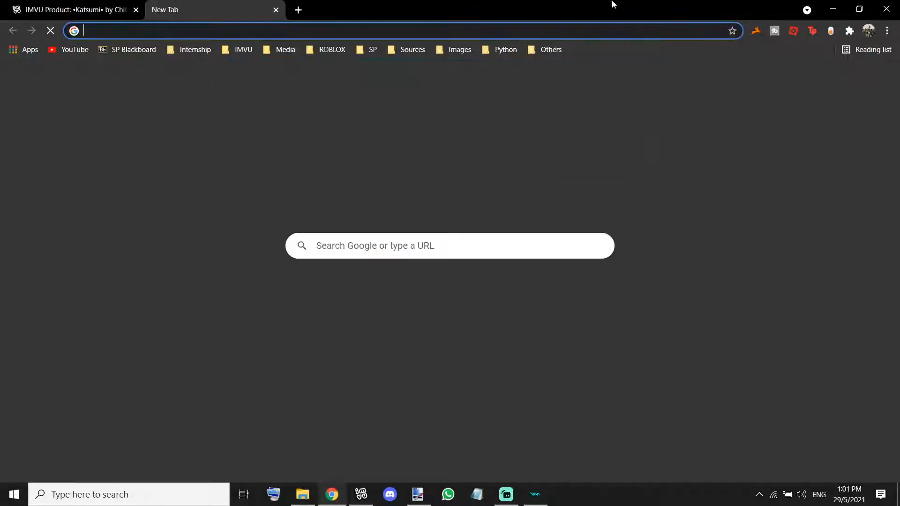
left_click(814, 82)
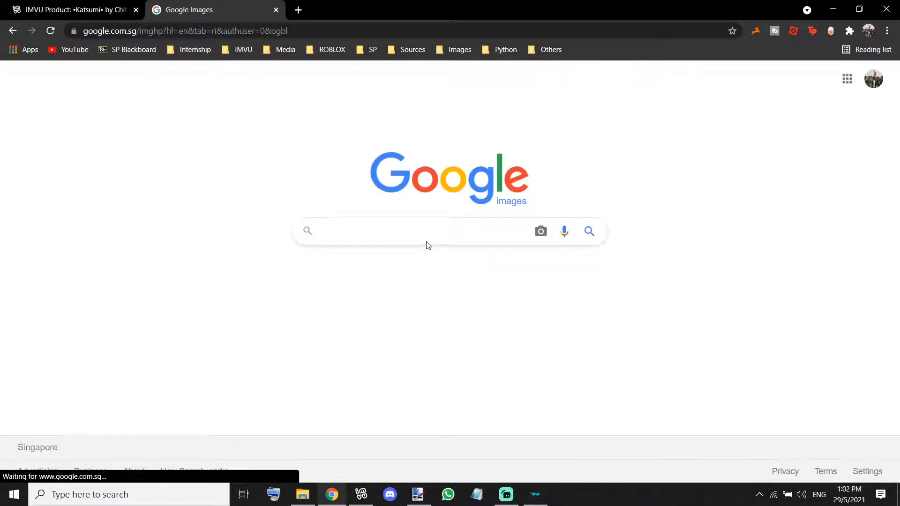
type("red")
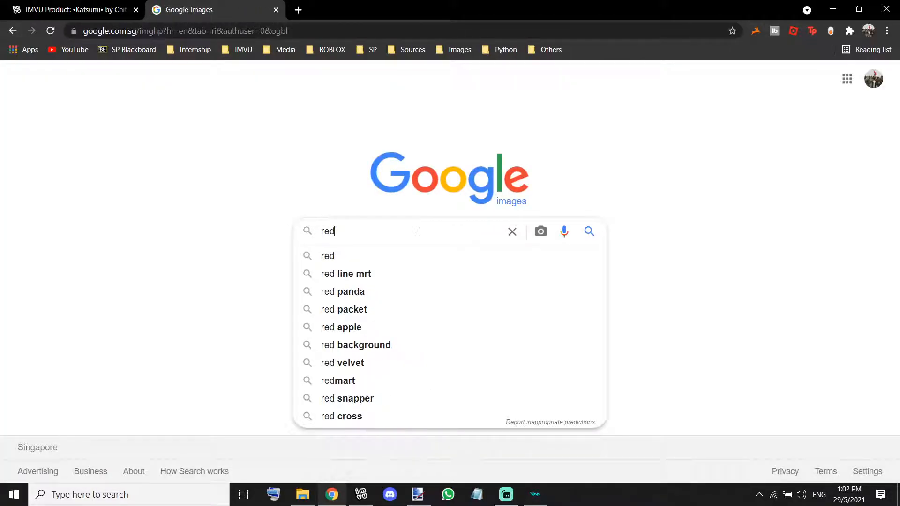
type(" hair")
key("Return")
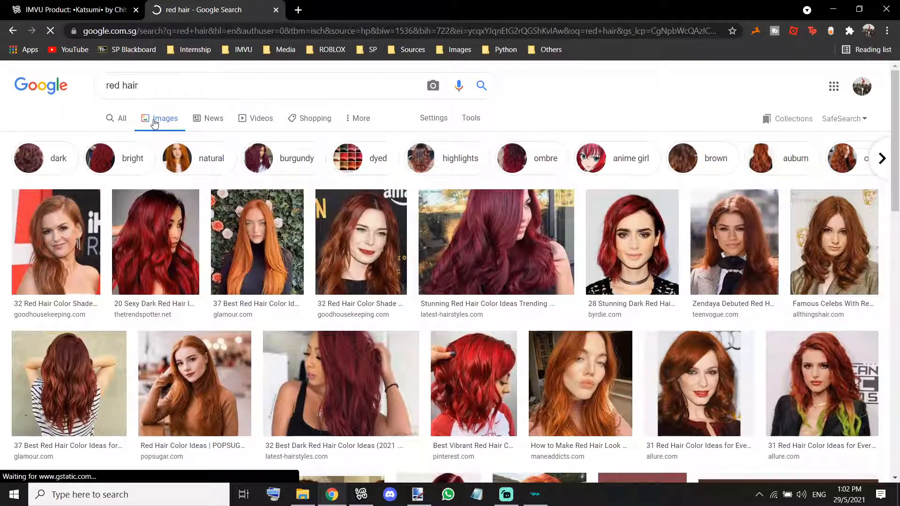
left_click(191, 84)
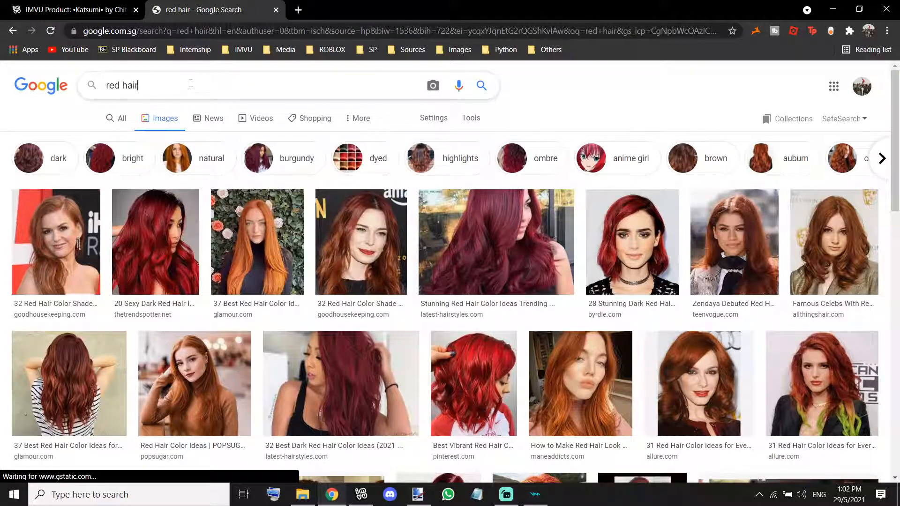
type("male")
key("Return")
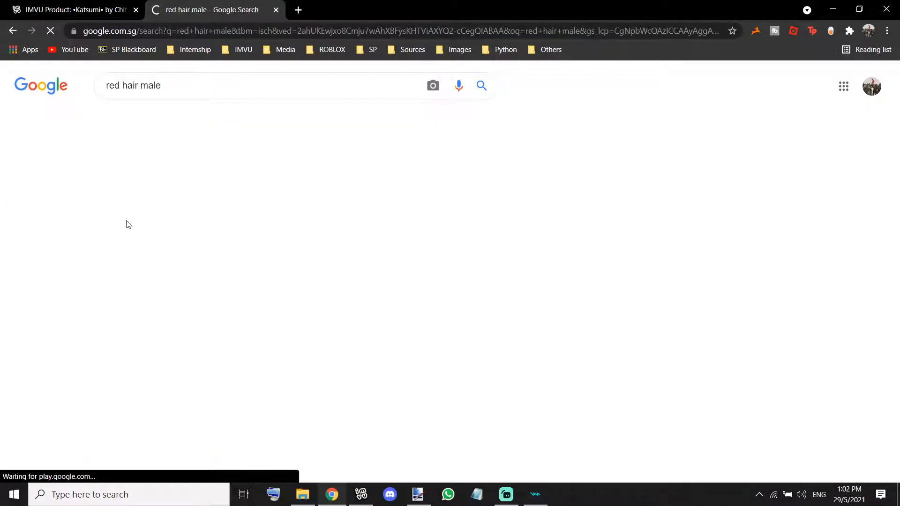
- Find the Koreaboo photo of a man with bright red hair in the image results and copy the image
scroll(300, 256, "down", 3)
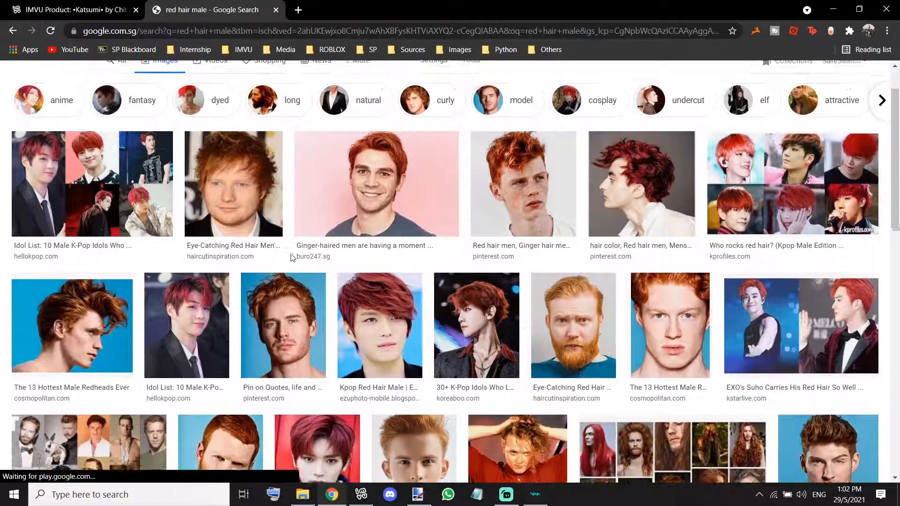
scroll(345, 260, "down", 3)
scroll(382, 229, "down", 10)
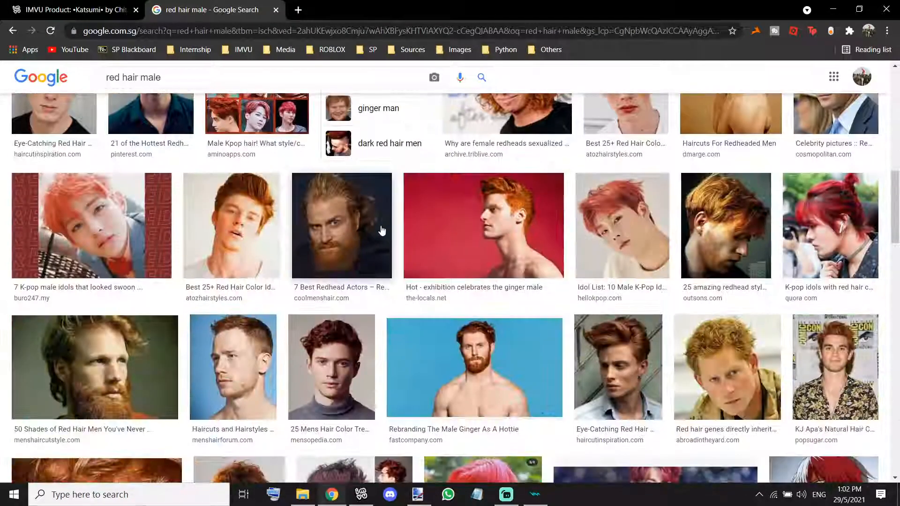
scroll(383, 223, "down", 1)
scroll(501, 244, "down", 12)
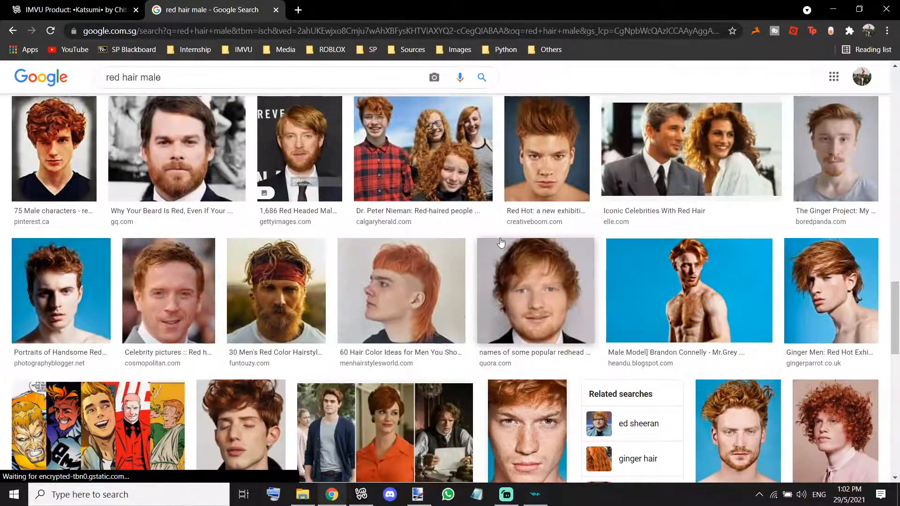
scroll(501, 243, "down", 5)
scroll(498, 230, "up", 12)
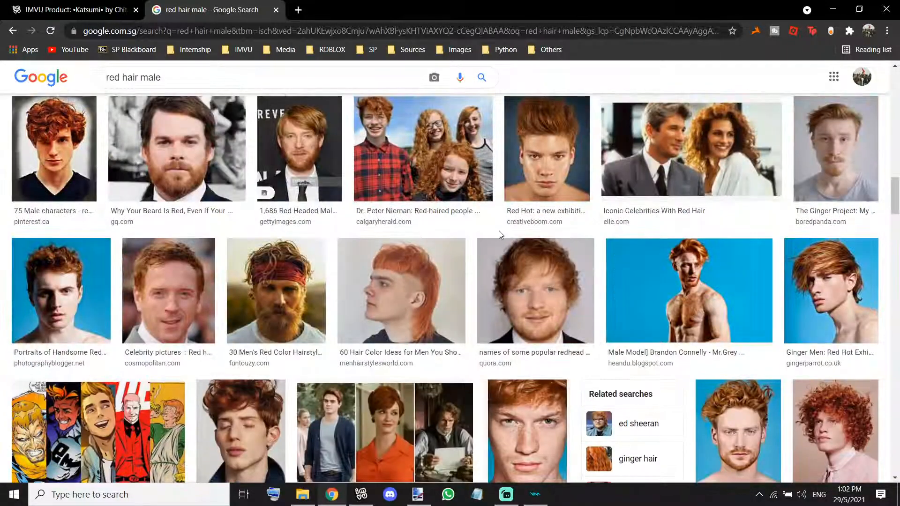
scroll(499, 231, "up", 3)
left_click(498, 231)
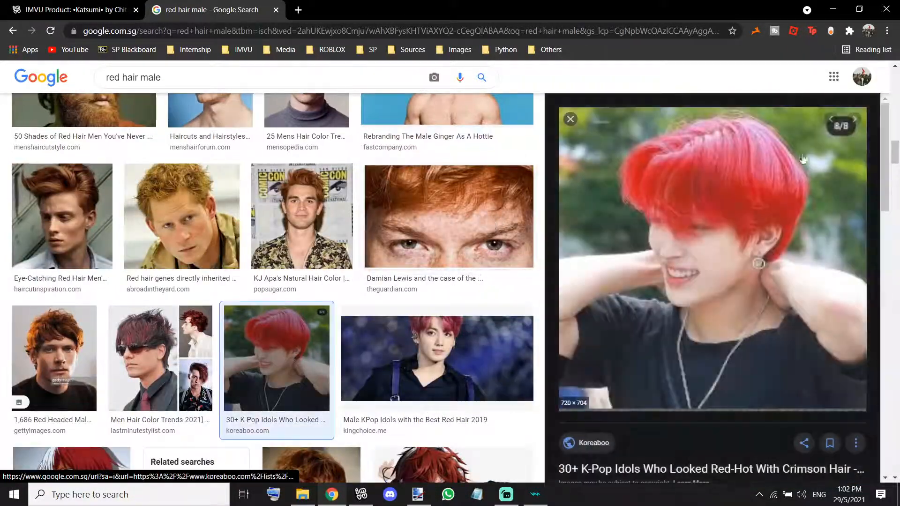
right_click(680, 170)
left_click(703, 314)
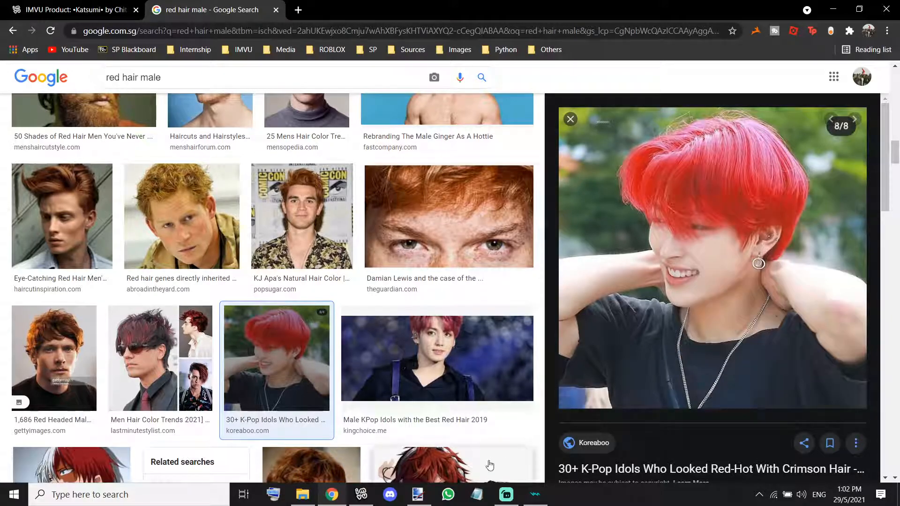
- Switch to paint.net, create a new image at the copied photo's size and paste the photo into it
left_click(416, 498)
left_click(204, 50)
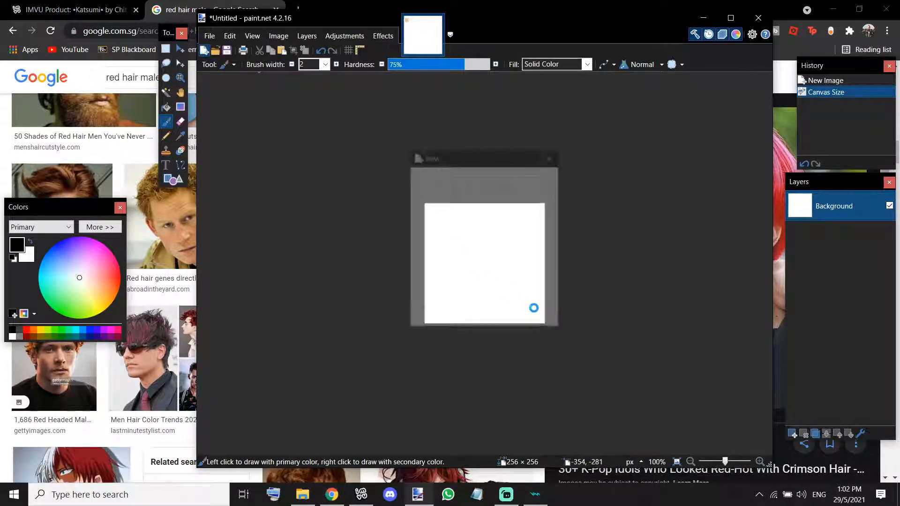
left_click(532, 318)
key("ctrl+alt+v")
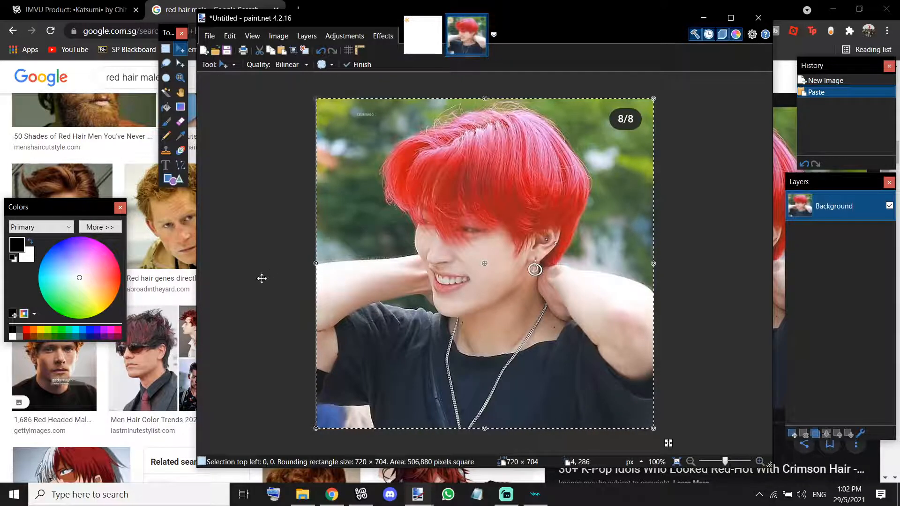
- Select a rectangle of red hair about 196 × 159 pixels in the photo and crop the image to it
left_click(180, 136)
left_click(167, 49)
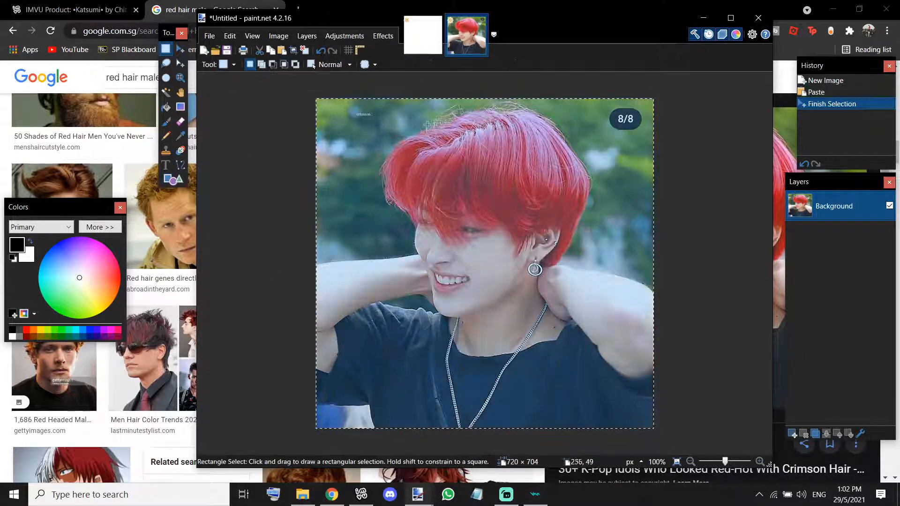
mouse_move(433, 137)
left_mouse_down()
mouse_move(548, 201)
mouse_move(525, 211)
left_mouse_up()
key("ctrl+shift+x")
scroll(514, 294, "up", 2)
scroll(514, 294, "up", 1)
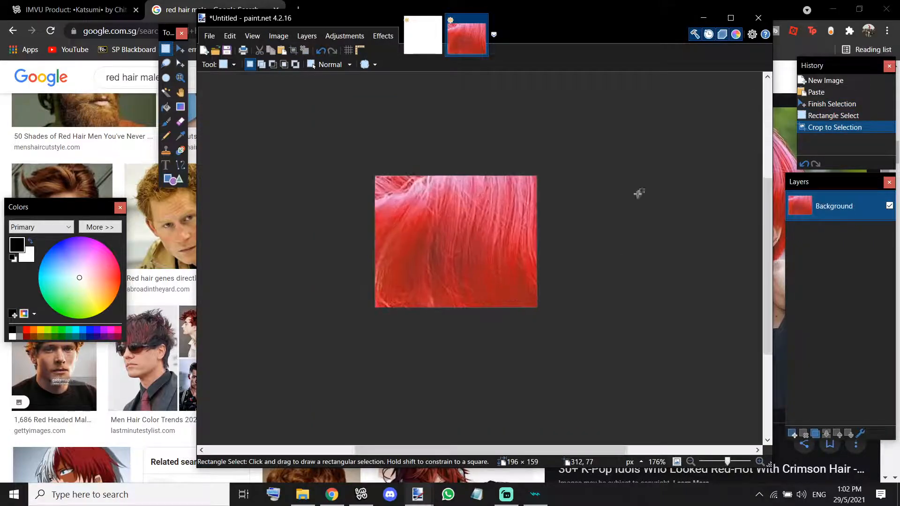
- Apply the Median noise effect to the cropped hair with a radius of 200 and the percentile reset to its default
left_click(382, 36)
mouse_move(414, 137)
left_click(488, 150)
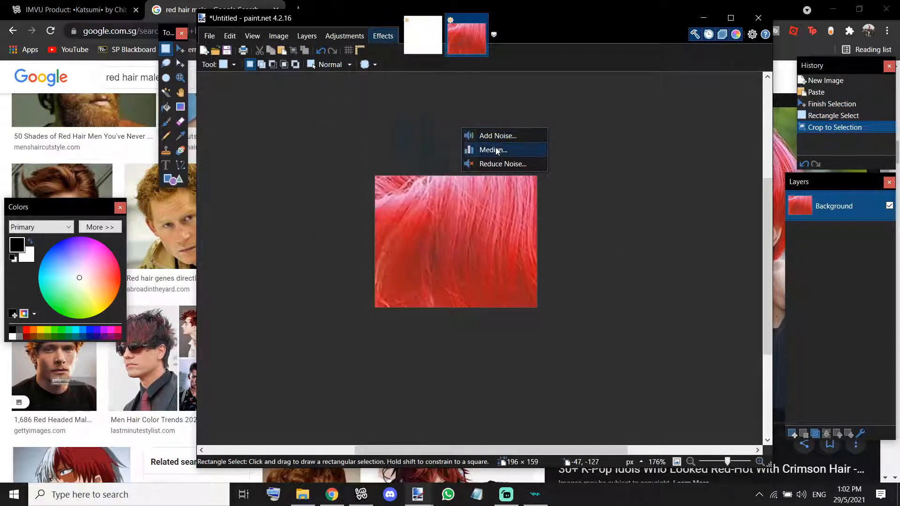
left_click_drag(481, 192, 621, 206)
left_click_drag(541, 242, 656, 242)
left_click_drag(596, 270, 494, 251)
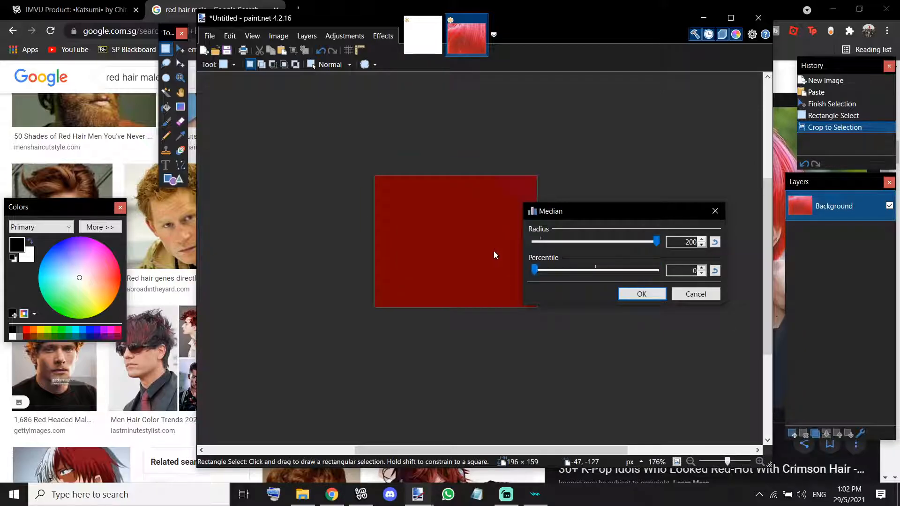
left_click(715, 272)
left_click(641, 294)
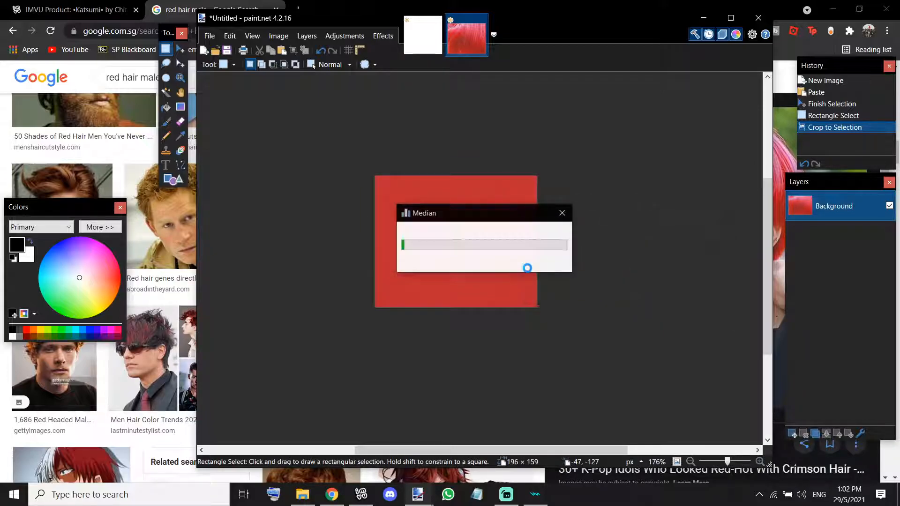
- Sample the flat red as the primary colour and fill the blank 256 × 256 image with it
scroll(449, 244, "up", 4)
key("k")
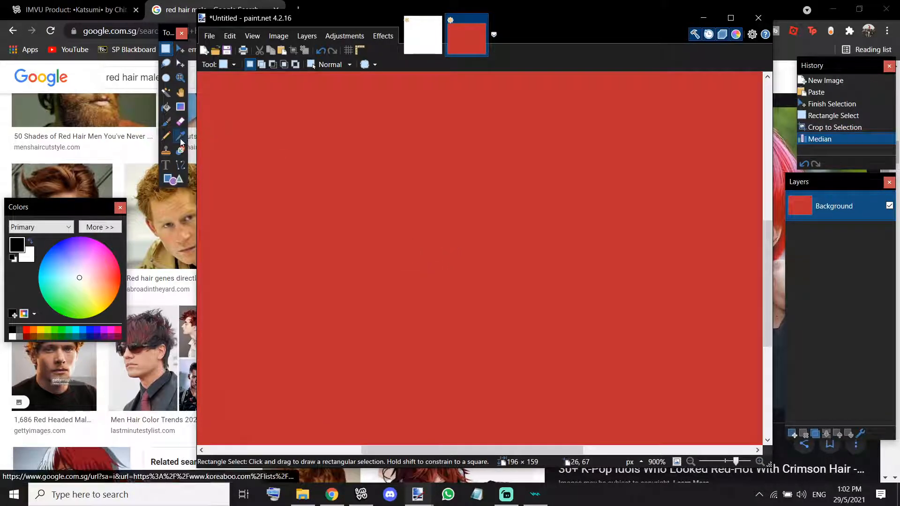
left_click(450, 224)
key("ctrl+Tab")
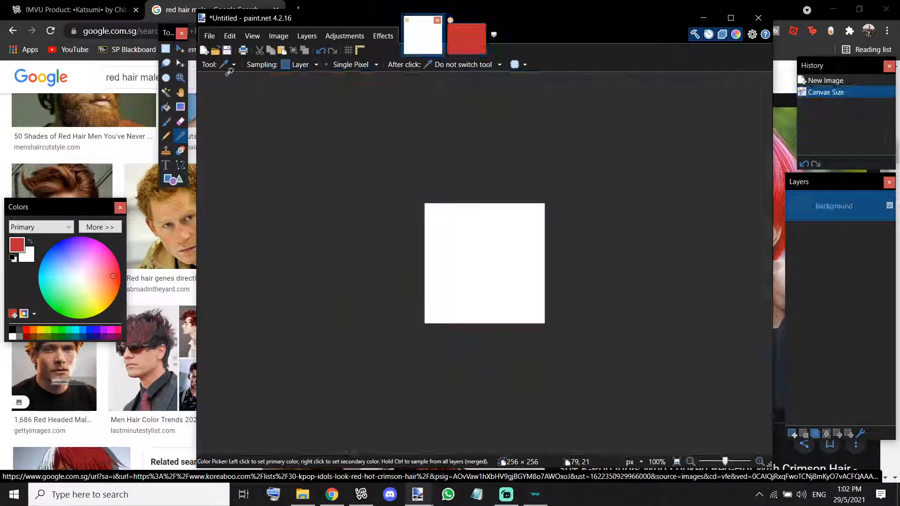
left_click(166, 109)
left_click(501, 250)
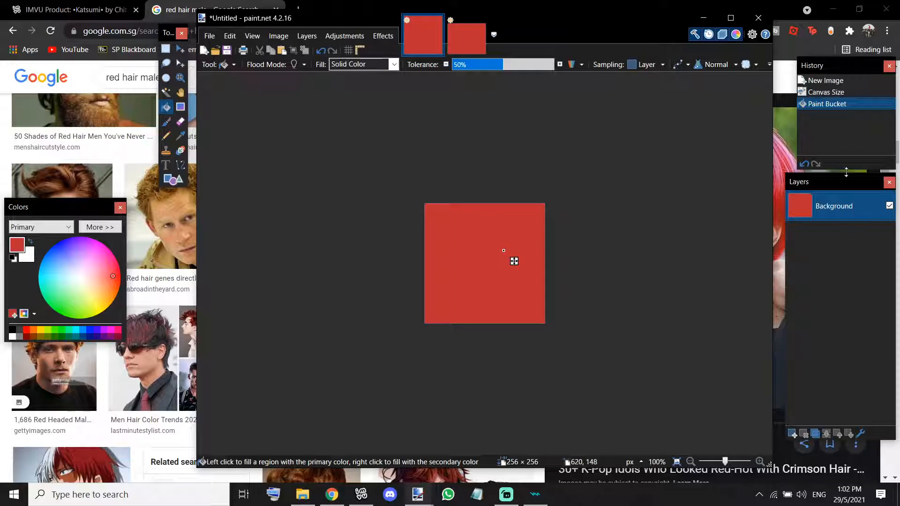
scroll(456, 229, "up", 2)
left_click(165, 49)
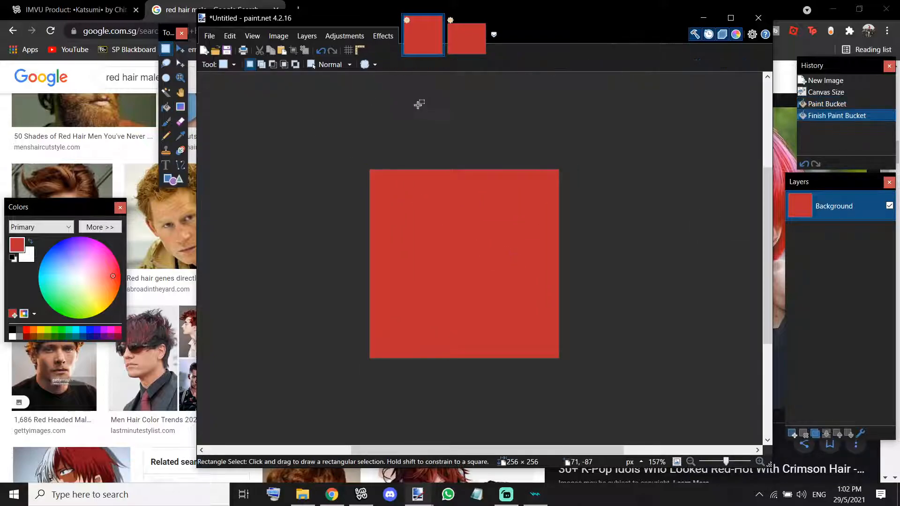
- Add a new layer and paint fine vertical hair strands across it with a 1-pixel brush in dark red 9E252B
left_click(792, 436)
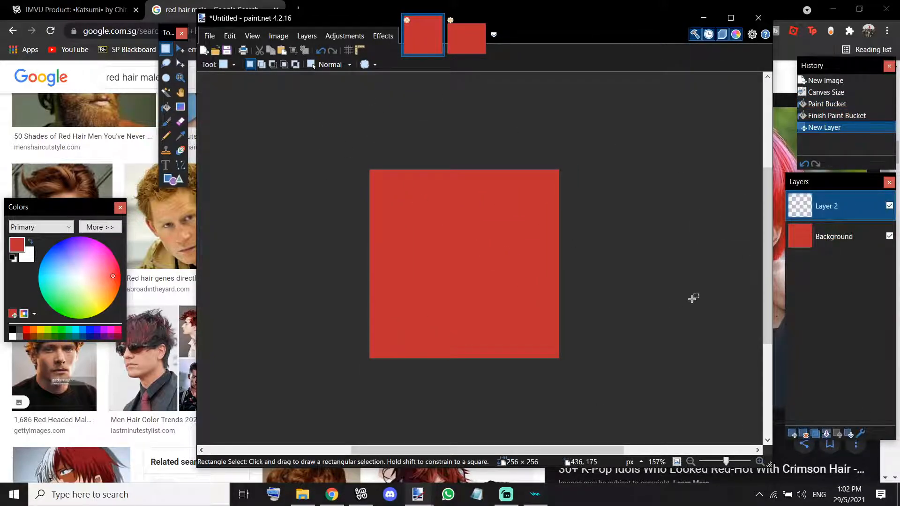
left_click(166, 122)
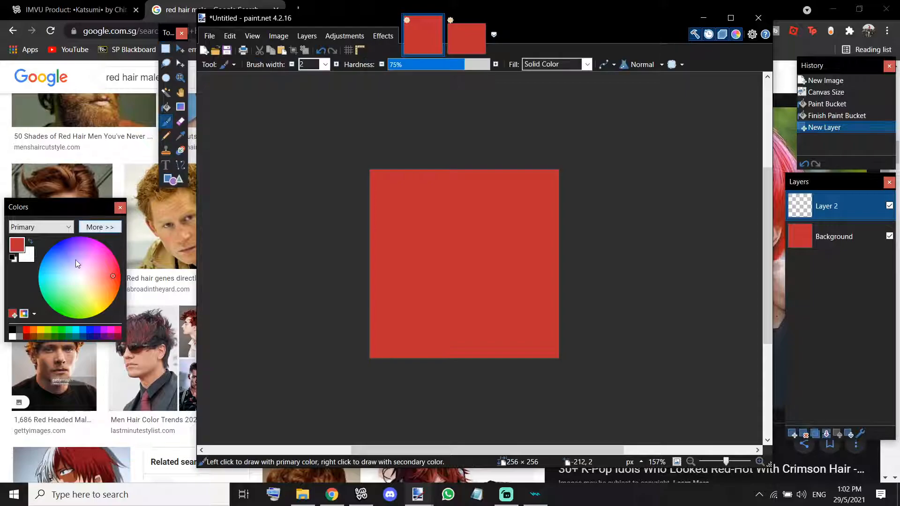
left_click(94, 228)
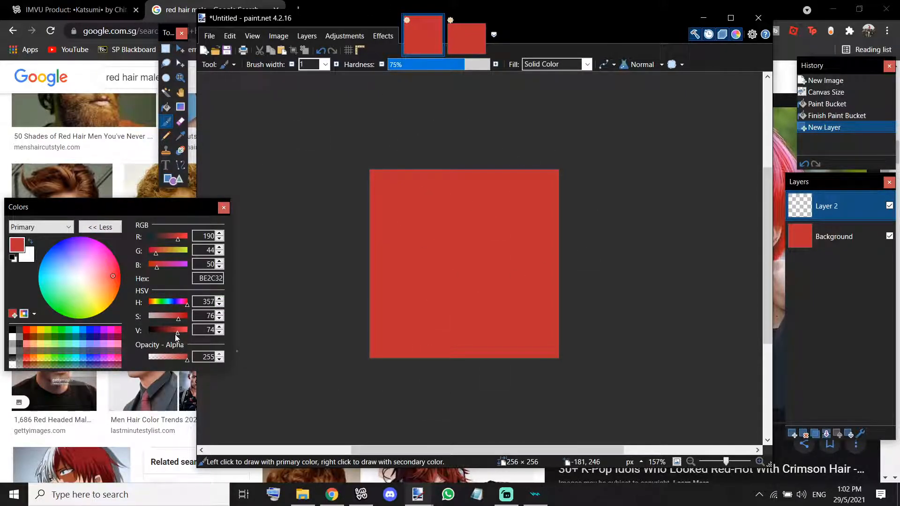
left_click_drag(175, 331, 173, 331)
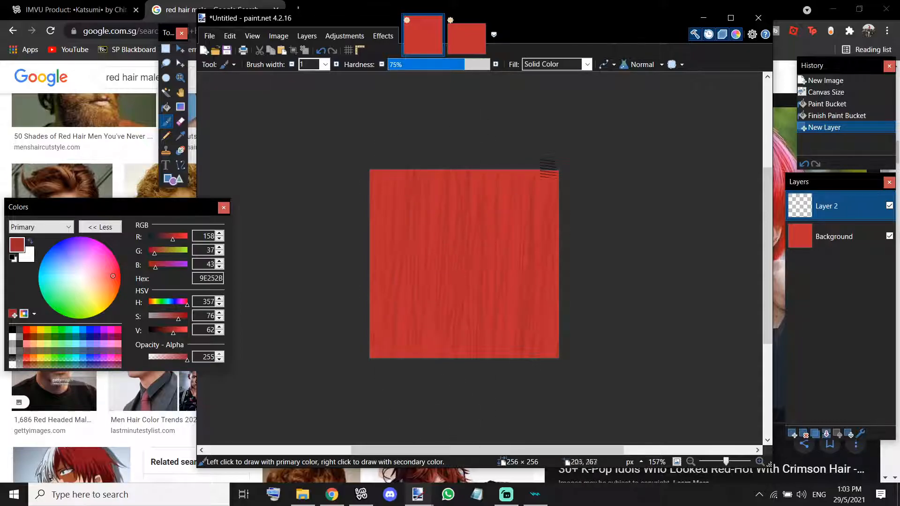
left_click_drag(532, 222, 472, 226)
left_click_drag(520, 281, 521, 319)
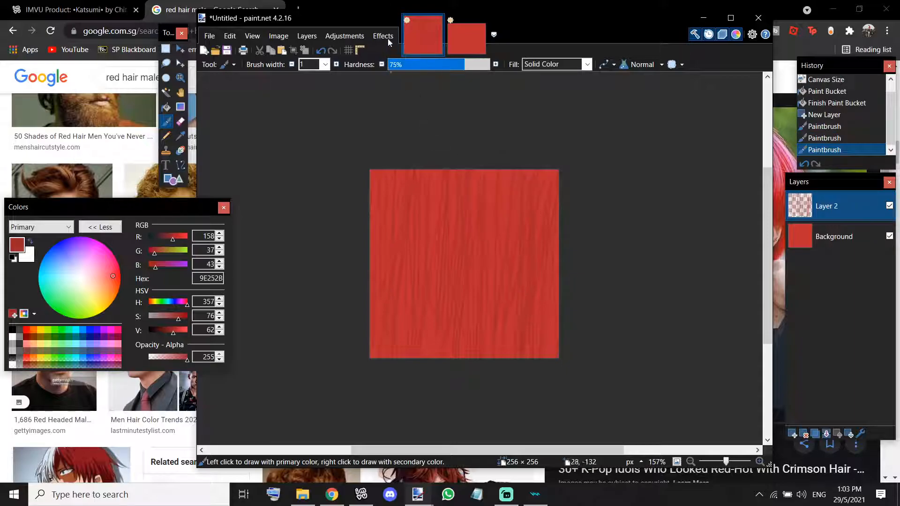
- Apply a Motion Blur to the strand layer with an angle of 90 and a distance of 236
left_click(383, 36)
mouse_move(416, 96)
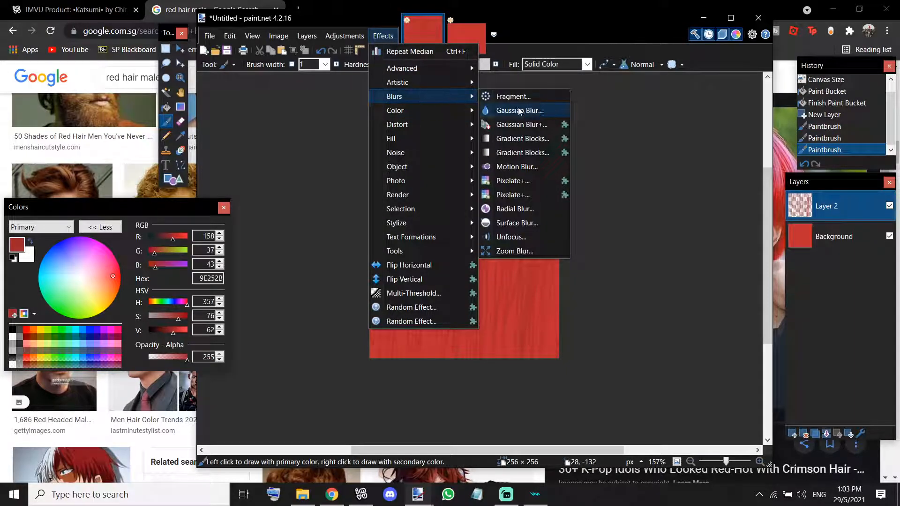
left_click(515, 167)
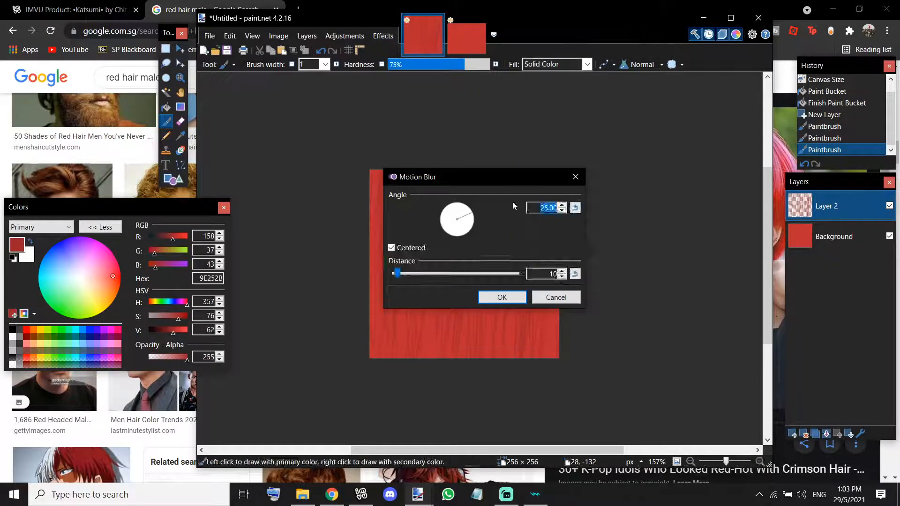
left_click_drag(618, 189, 621, 192)
left_click(596, 217)
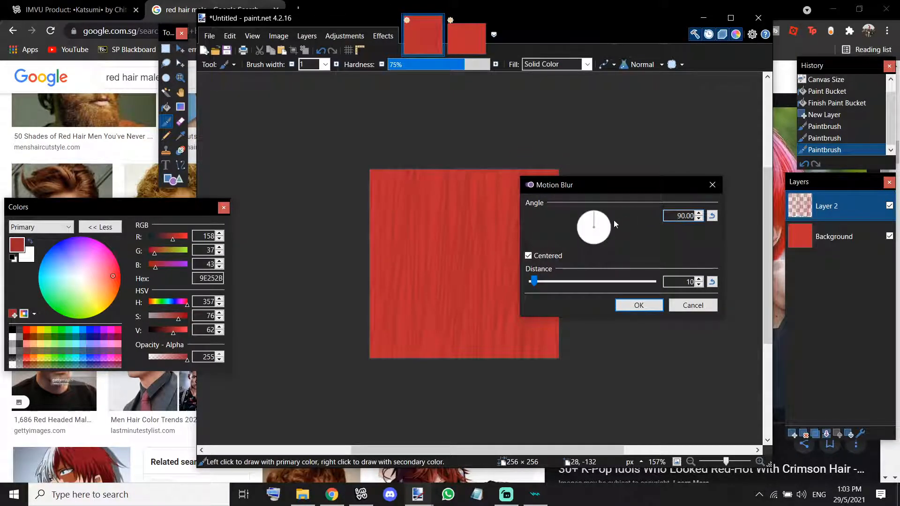
left_click_drag(539, 282, 587, 288)
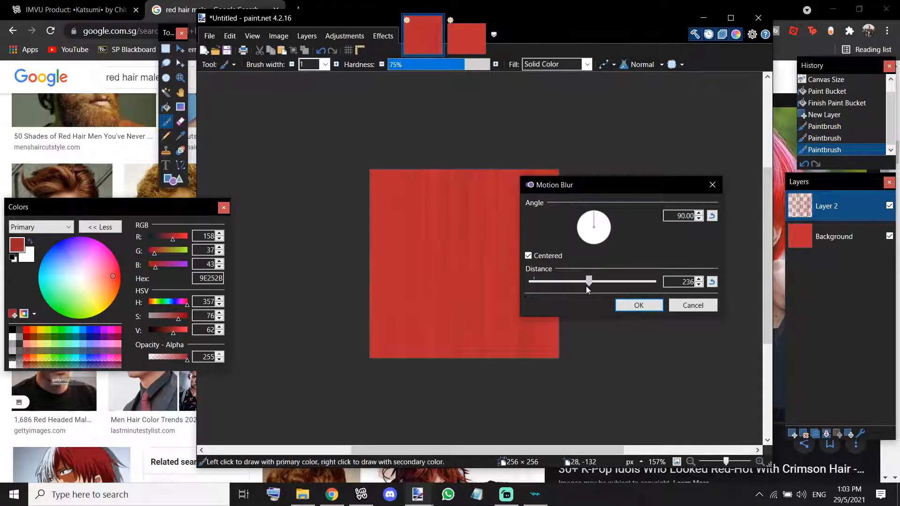
left_click(623, 309)
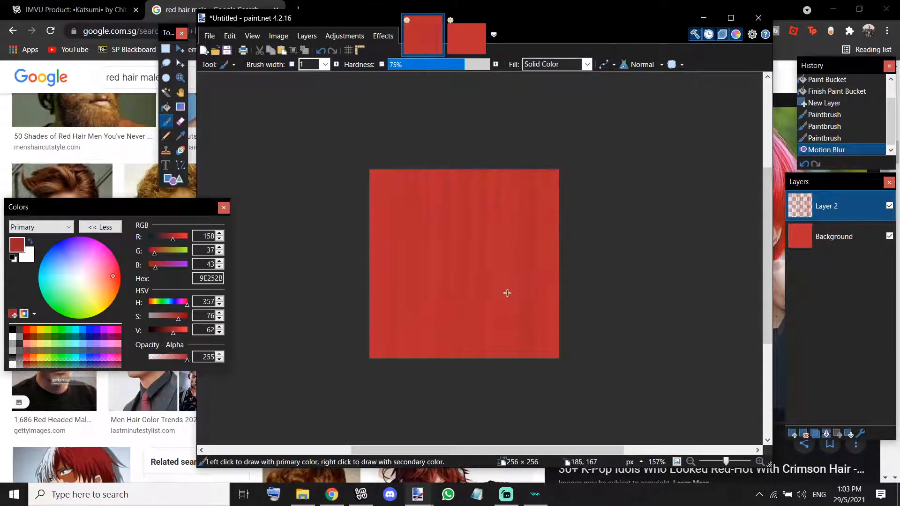
scroll(507, 293, "up", 4)
scroll(642, 238, "down", 3)
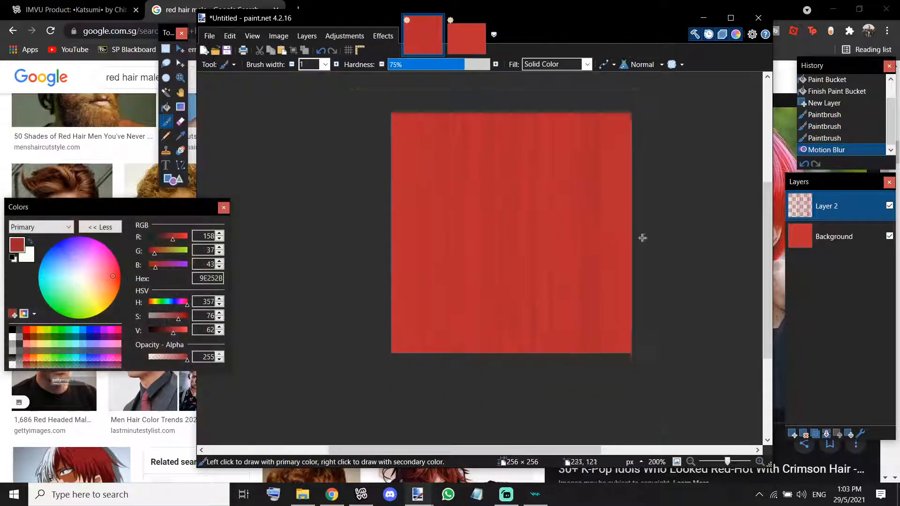
- Add another layer, paint vertical hair strands on it in red B72C33, and repeat the Motion Blur on them
left_click(792, 434)
scroll(737, 400, "up", 1)
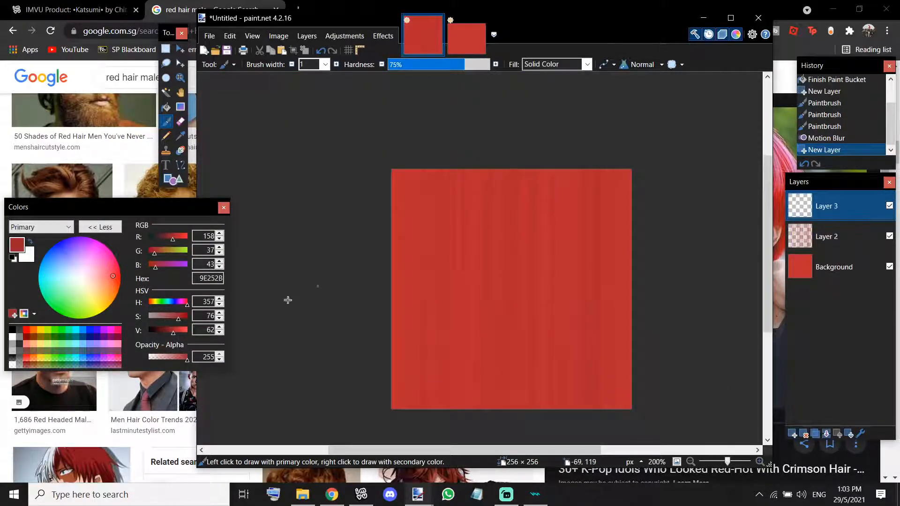
left_click_drag(174, 330, 177, 331)
left_click_drag(557, 182, 577, 193)
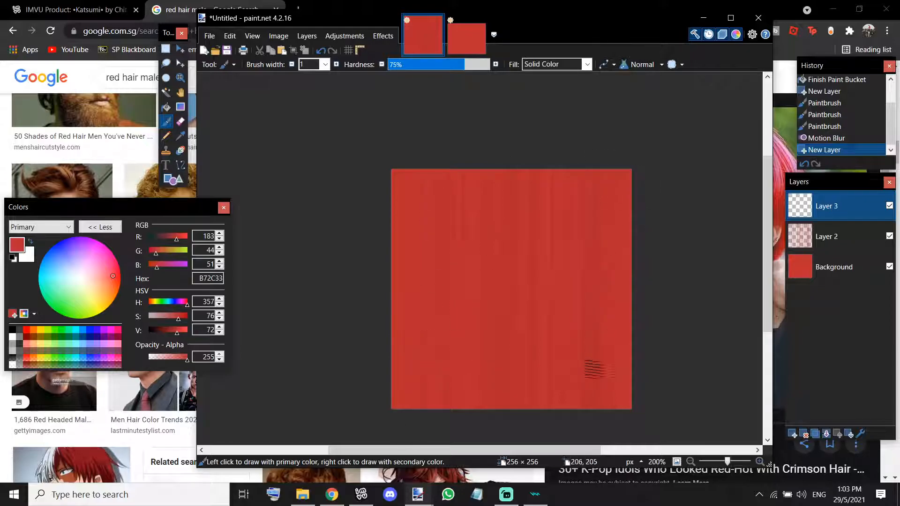
left_click_drag(600, 258, 569, 346)
key("ctrl+f")
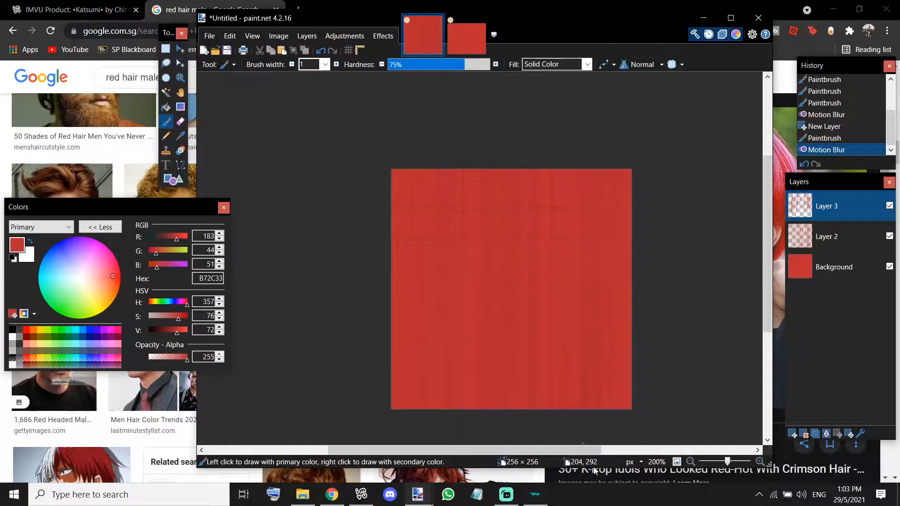
- Add a further layer, paint long vertical strands across it in saturated red B70009, and repeat the Motion Blur on them
left_click(793, 434)
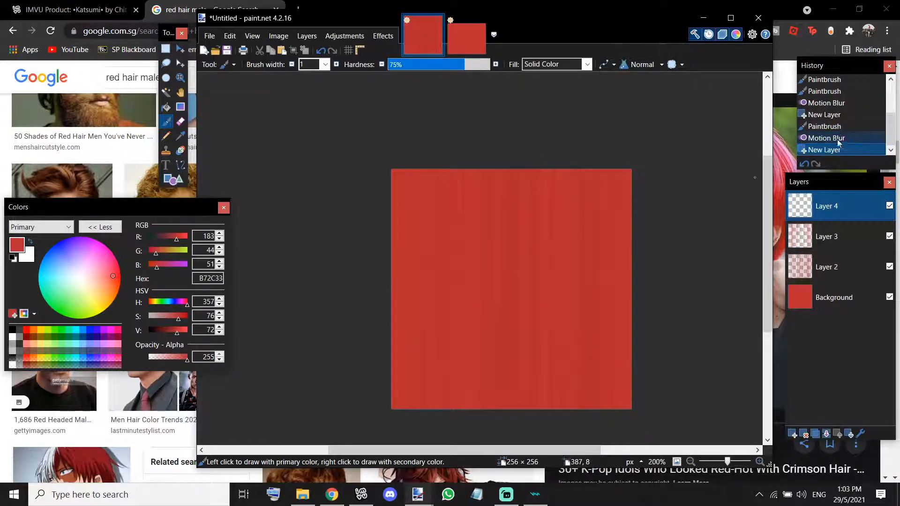
left_click(383, 36)
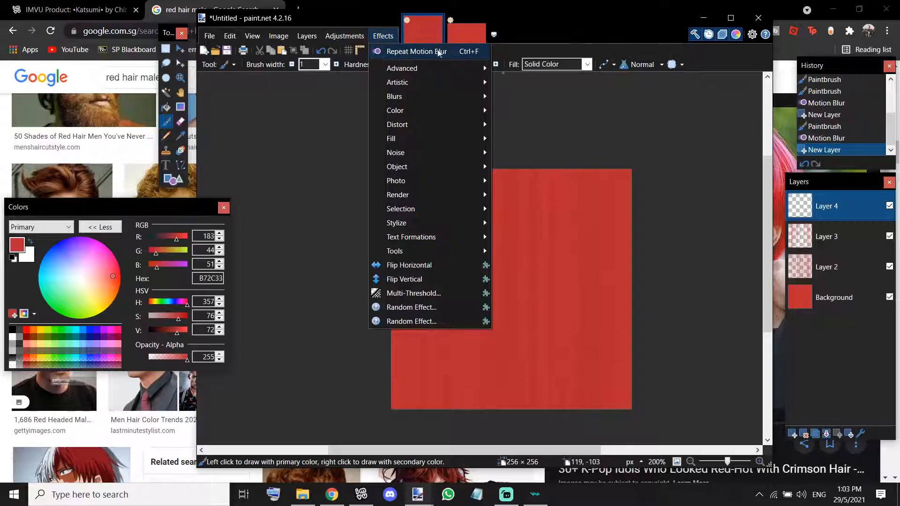
left_click(545, 34)
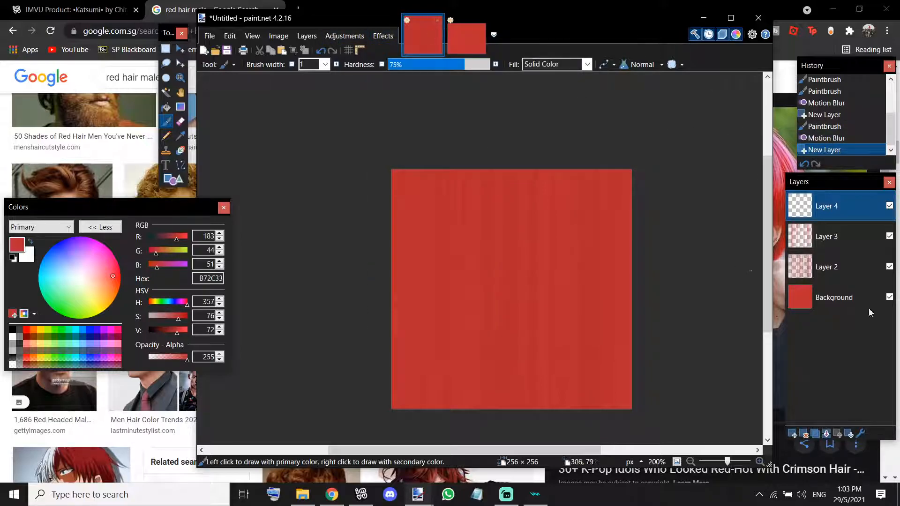
left_click_drag(180, 322, 191, 323)
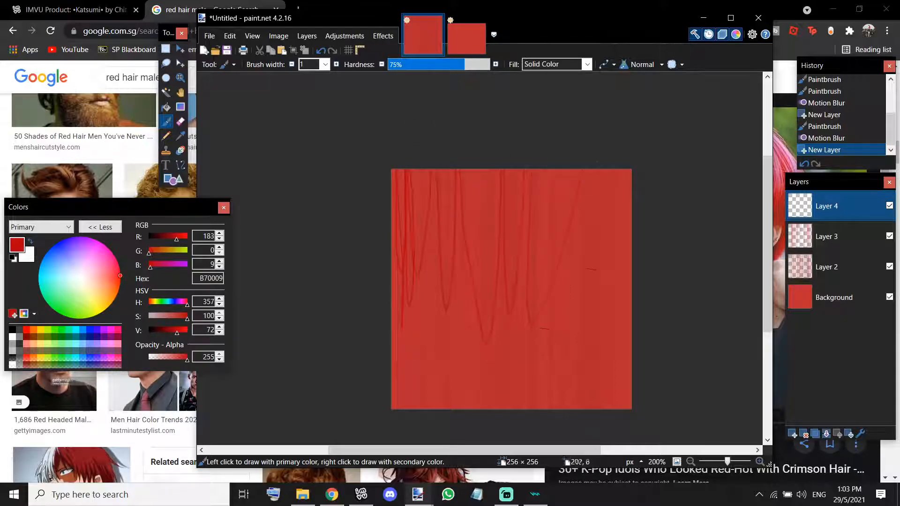
mouse_move(612, 171)
left_mouse_down()
mouse_move(601, 338)
mouse_move(621, 328)
left_mouse_up()
left_click_drag(567, 171, 569, 375)
left_click_drag(533, 171, 502, 382)
left_click_drag(492, 171, 466, 375)
left_click_drag(436, 173, 425, 400)
key("ctrl+f")
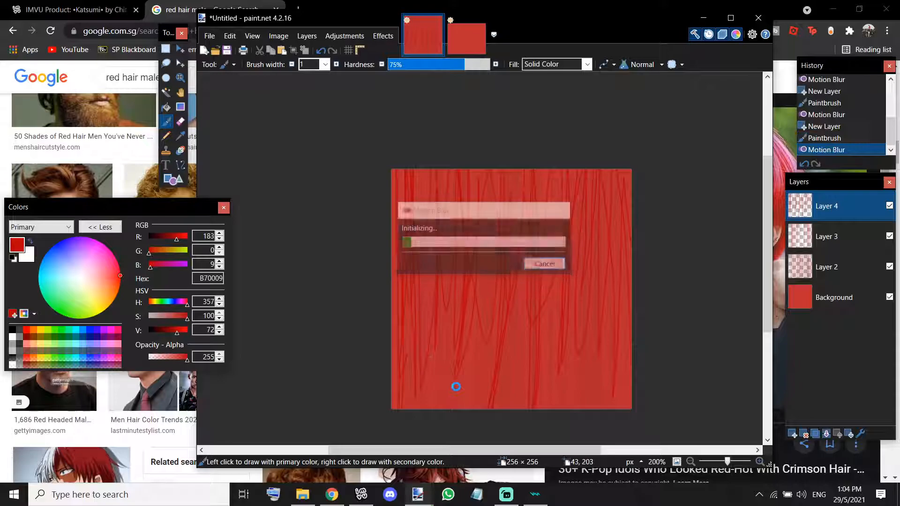
- Soften the saturated red strand layer with a Gaussian Blur
left_click(381, 36)
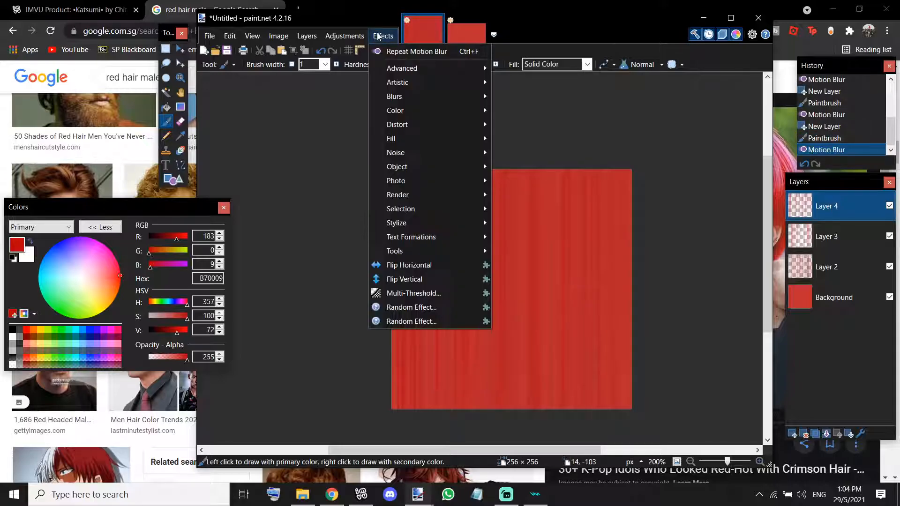
mouse_move(418, 96)
left_click(520, 113)
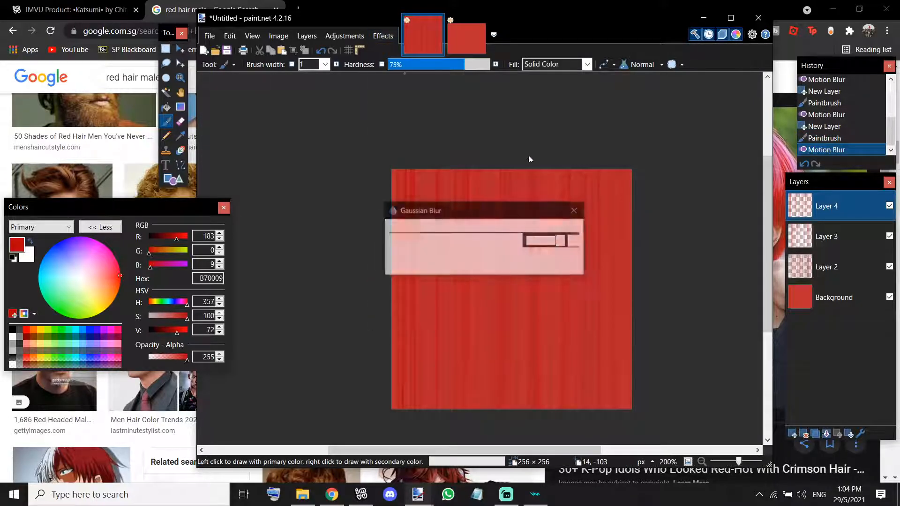
left_click_drag(396, 241, 401, 241)
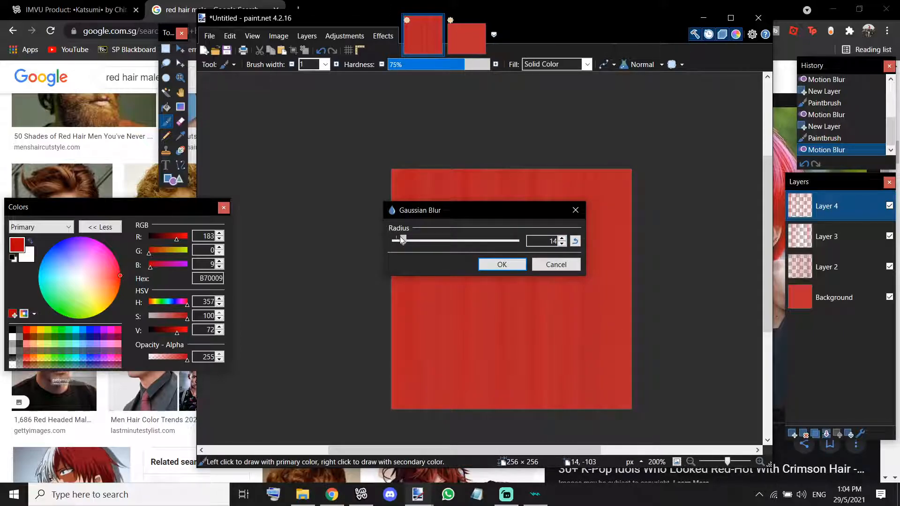
left_click_drag(404, 241, 400, 240)
left_click(502, 262)
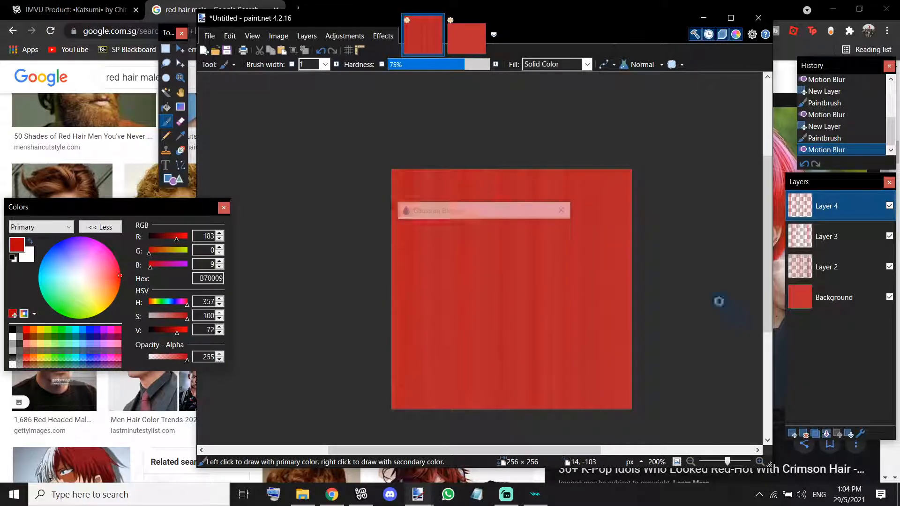
scroll(682, 272, "down", 5)
scroll(680, 274, "up", 5)
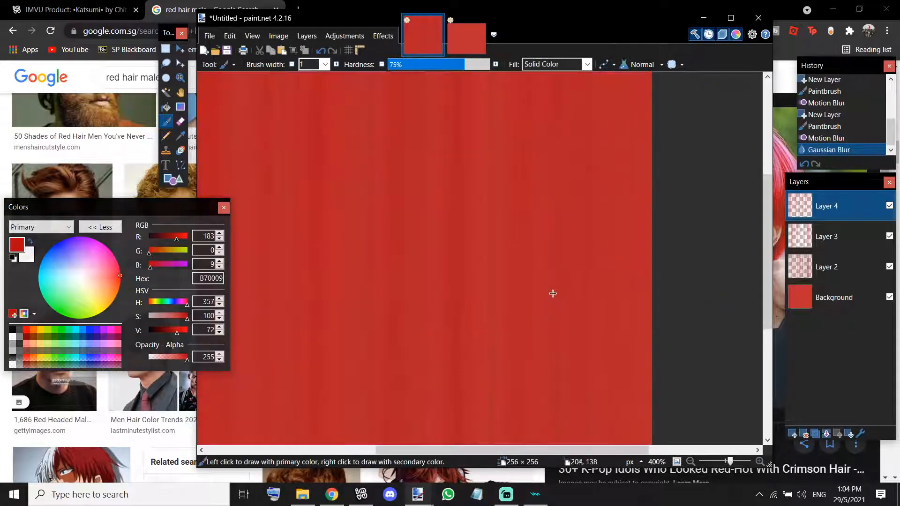
scroll(433, 286, "down", 1)
- Add a new layer above the blurred strands and paint fine vertical strands across it in dark red AA2229
left_click(793, 434)
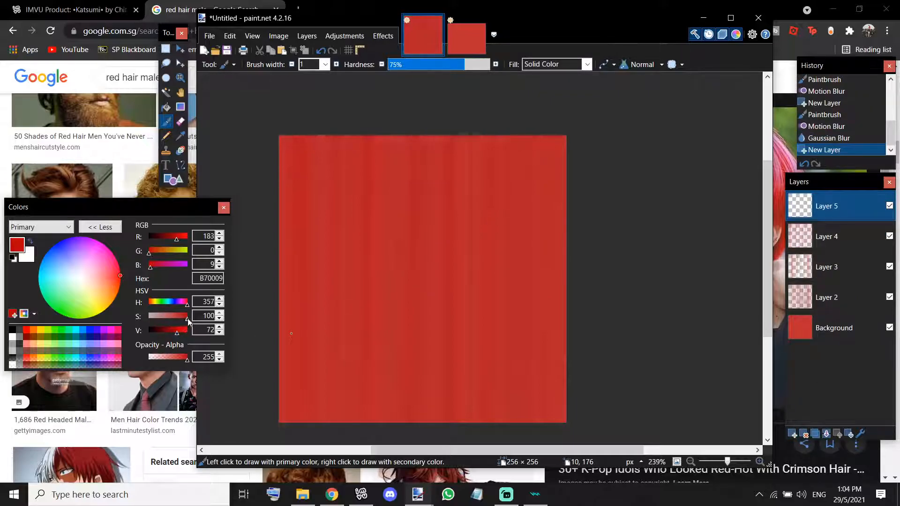
left_click_drag(189, 321, 183, 322)
left_click_drag(553, 407, 543, 349)
key("ctrl+z")
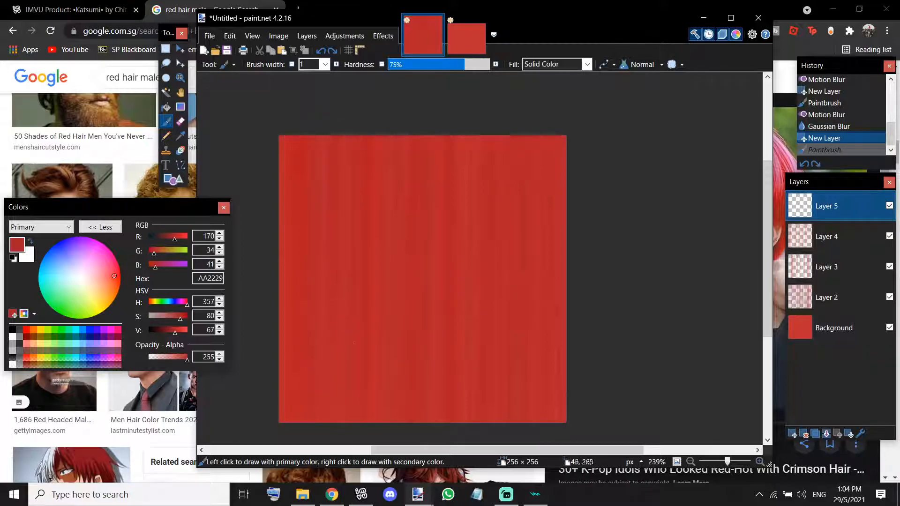
left_click(352, 396)
- Undo the repeated Gaussian Blur on the AA2229 strands and apply a Motion Blur to them instead
key("ctrl+f")
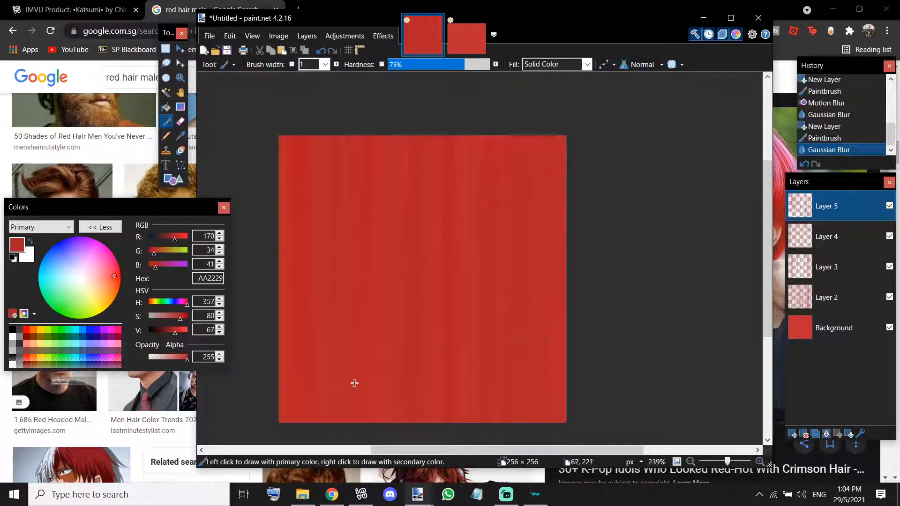
key("ctrl+z")
left_click(383, 36)
mouse_move(416, 97)
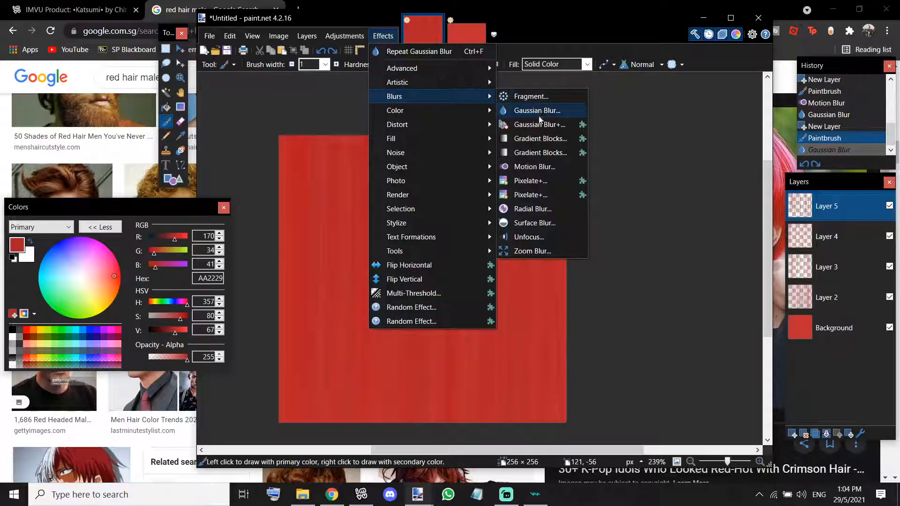
left_click(528, 168)
left_click(519, 295)
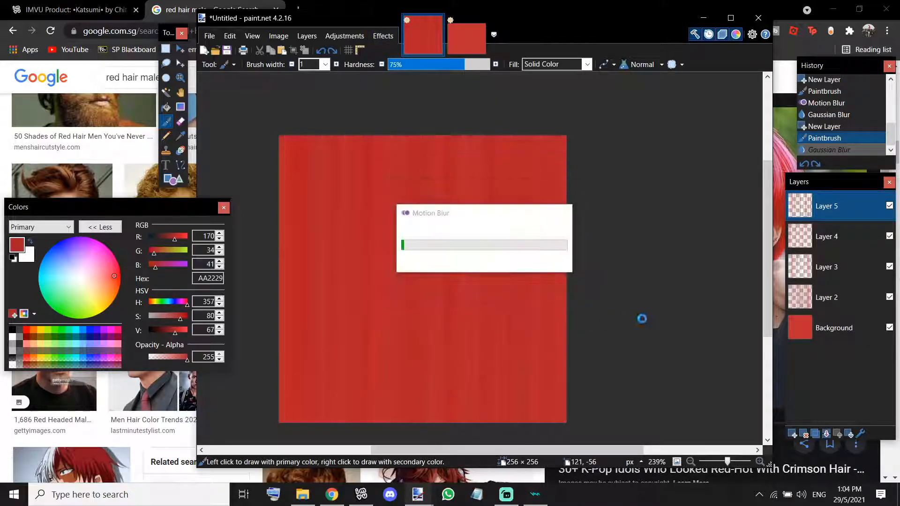
scroll(468, 206, "down", 2)
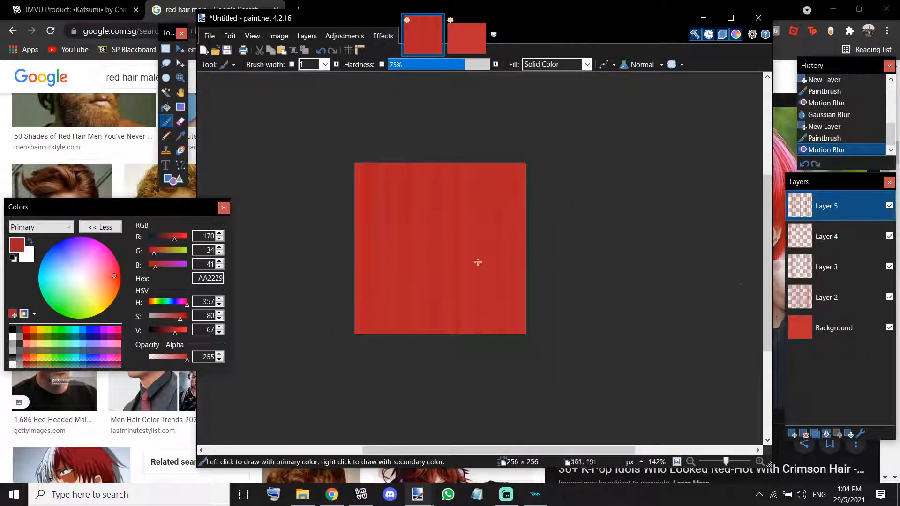
- Try an additional Gaussian Blur on the motion-blurred AA2229 strand layer and undo it
scroll(487, 267, "up", 2)
left_click(383, 36)
mouse_move(492, 100)
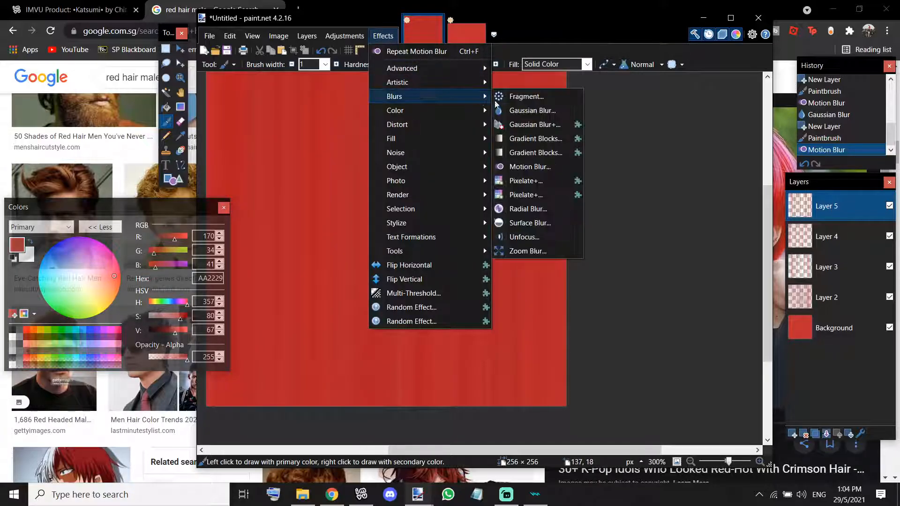
left_click(532, 111)
mouse_move(389, 242)
left_mouse_down()
mouse_move(403, 245)
mouse_move(393, 248)
left_mouse_up()
left_click(494, 268)
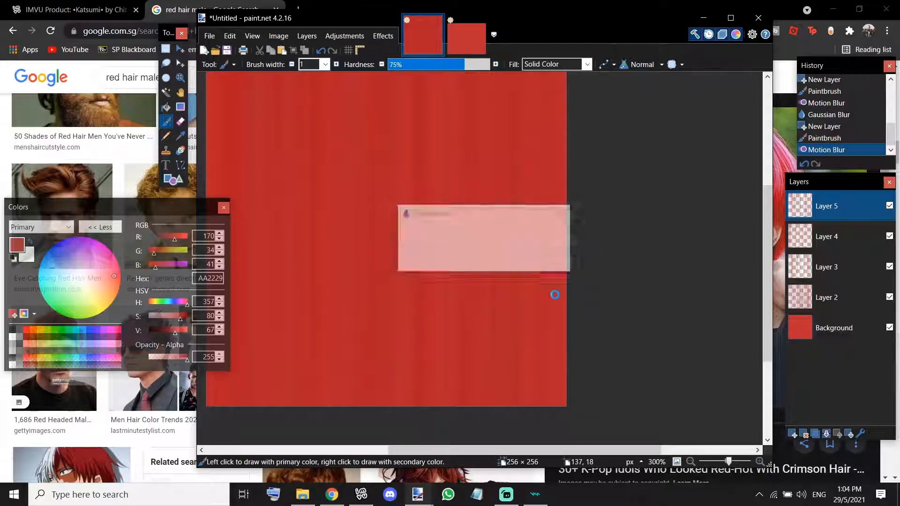
scroll(355, 207, "down", 3)
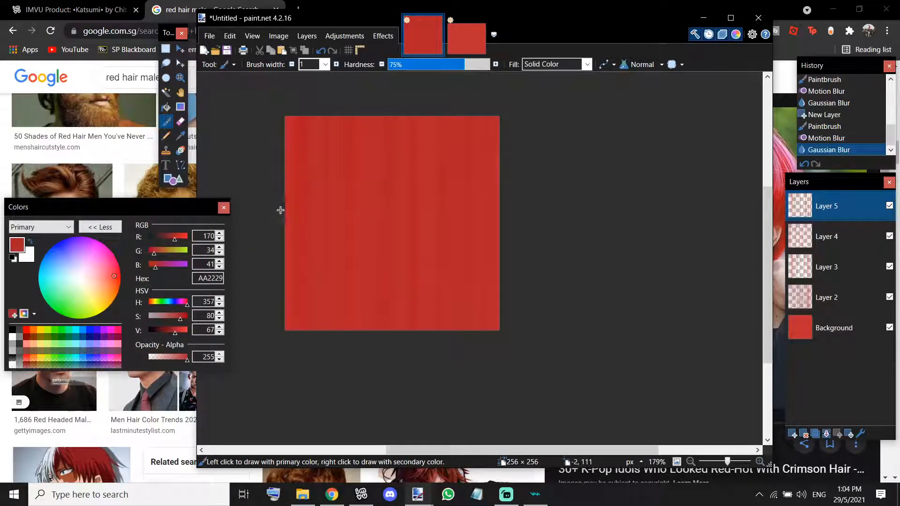
key("ctrl+z")
scroll(378, 267, "up", 4)
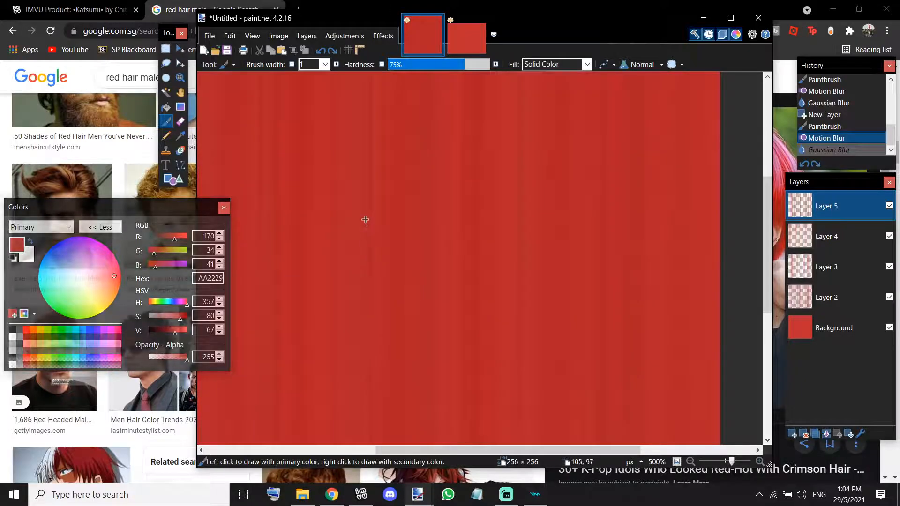
- Add a new layer above the motion-blurred AA2229 strands
scroll(365, 219, "down", 3)
left_click(794, 434)
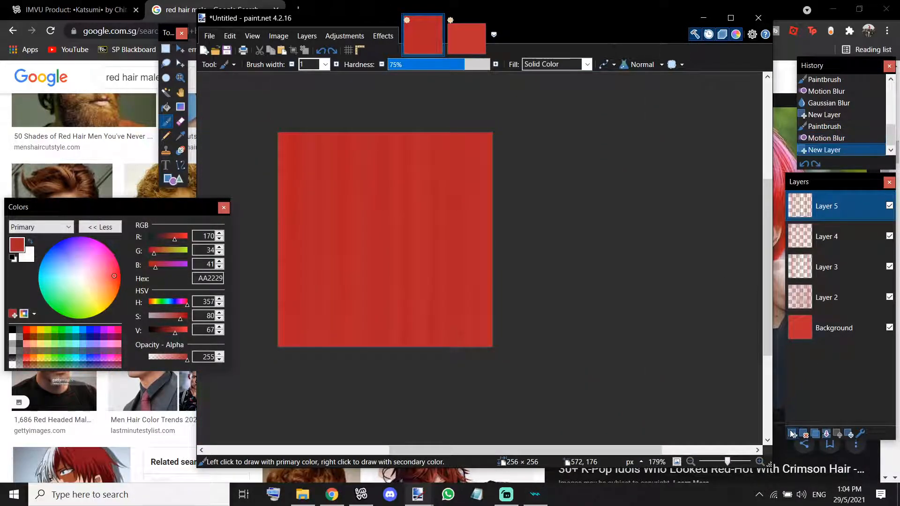
scroll(374, 194, "up", 4)
scroll(374, 195, "down", 5)
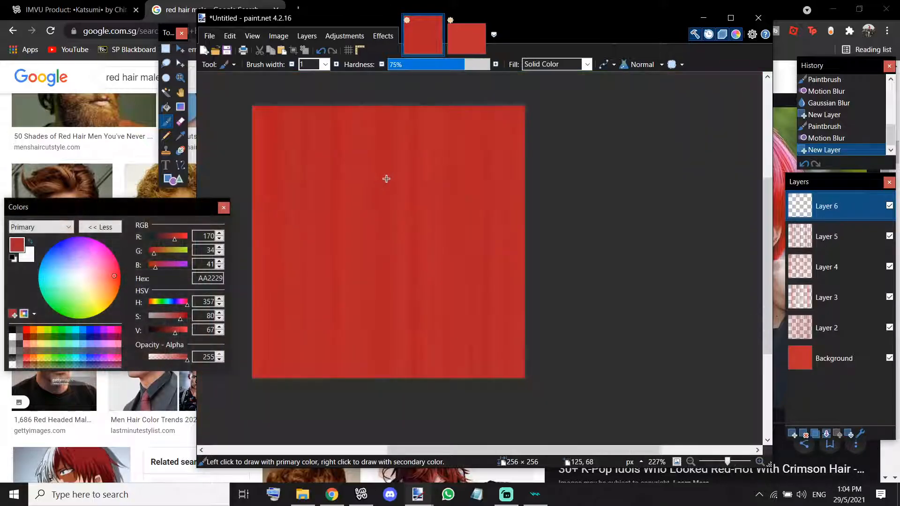
scroll(322, 215, "up", 2)
scroll(443, 262, "up", 1)
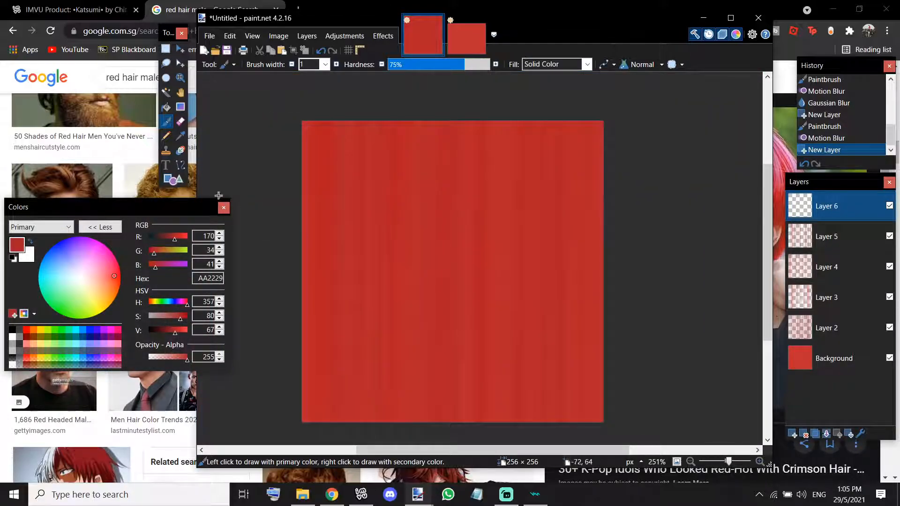
- Paint horizontal dark red 75171C bands across the top edge, middle and bottom edge of the texture with a brush width of 35
left_click(180, 165)
left_click(166, 121)
left_click_drag(170, 326, 167, 331)
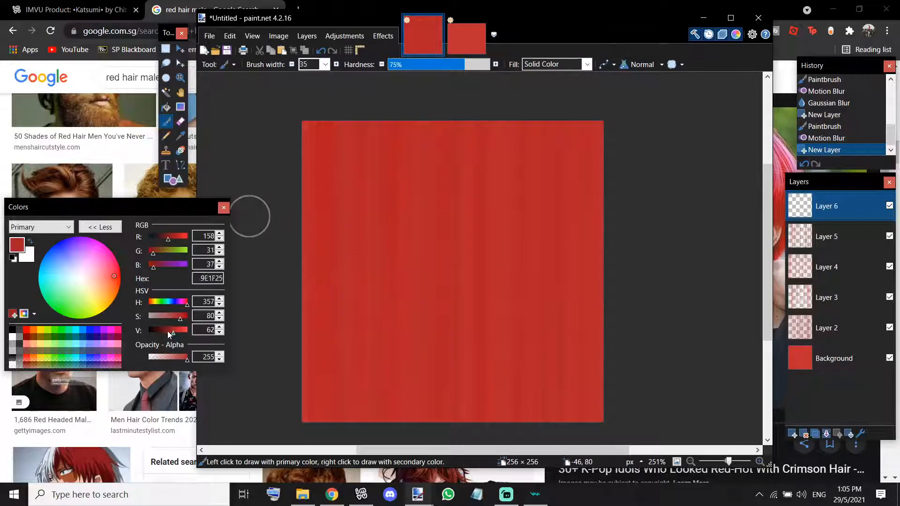
scroll(328, 249, "up", 1)
scroll(393, 217, "left", 2)
scroll(750, 281, "down", 1)
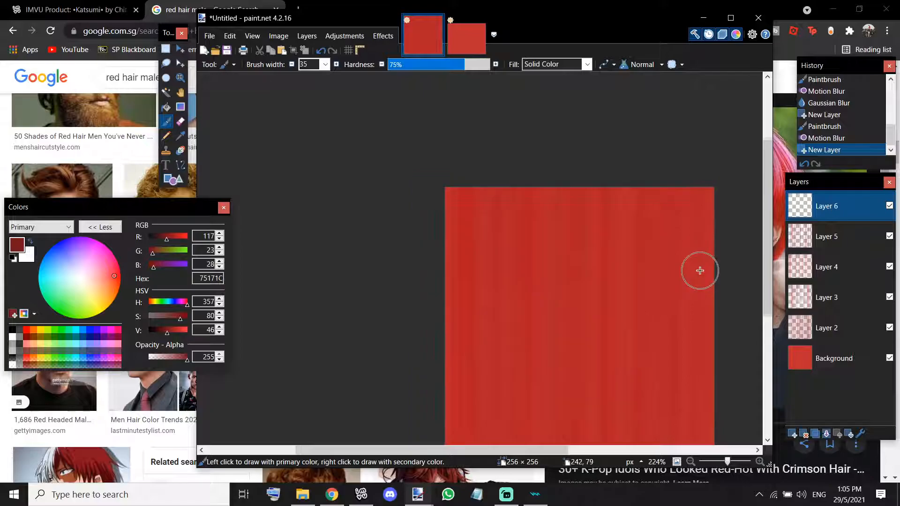
left_click_drag(536, 451, 565, 451)
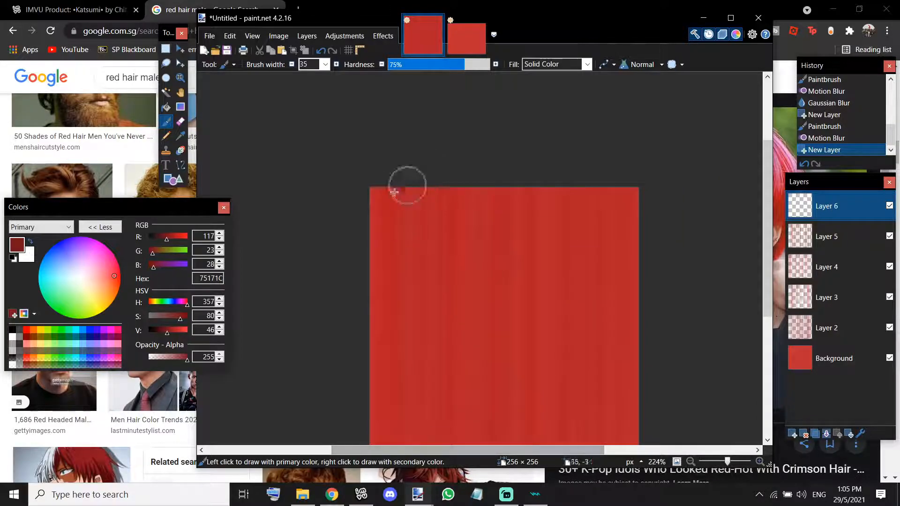
mouse_move(632, 191)
left_mouse_down()
mouse_move(267, 196)
mouse_move(528, 195)
mouse_move(539, 207)
mouse_move(323, 199)
mouse_move(267, 281)
left_mouse_up()
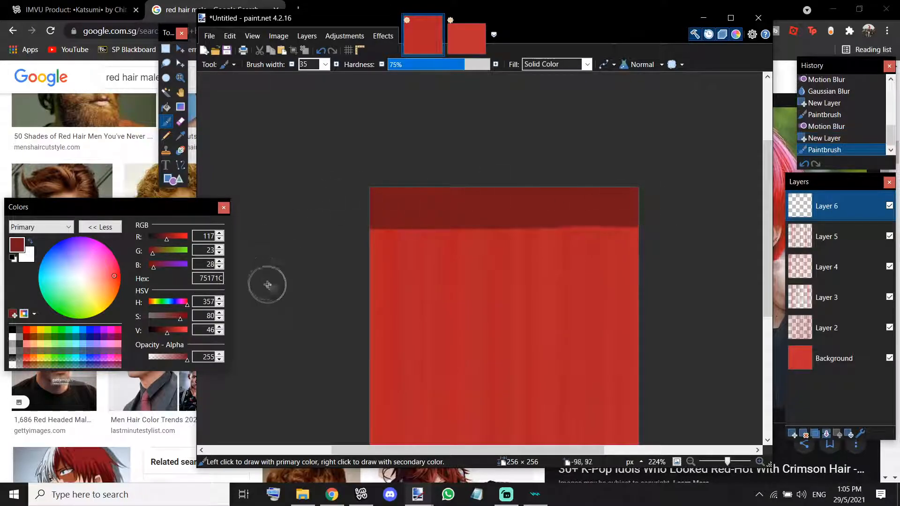
scroll(291, 283, "down", 1)
mouse_move(394, 377)
left_mouse_down()
mouse_move(410, 394)
mouse_move(566, 393)
mouse_move(635, 380)
mouse_move(396, 378)
left_mouse_up()
left_click_drag(364, 259, 666, 266)
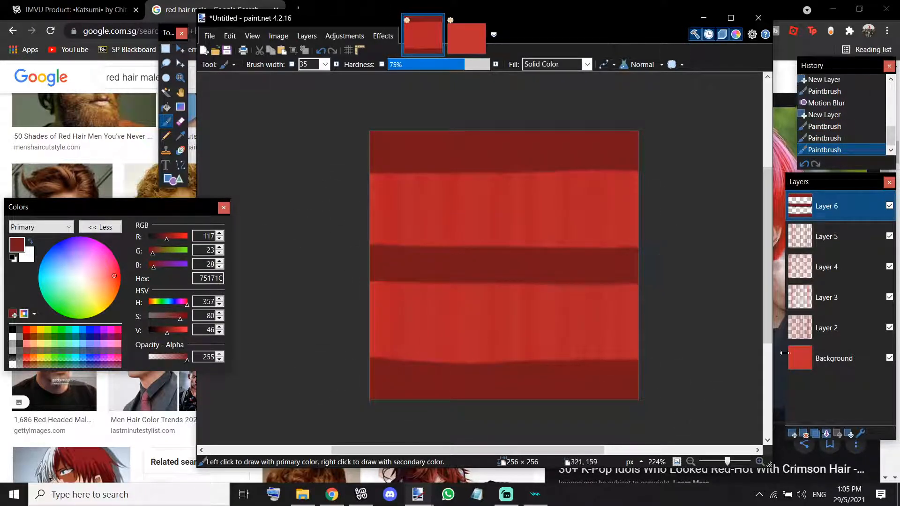
- Soften the dark horizontal bands with a Gaussian Blur of radius 36
left_click(378, 38)
mouse_move(399, 94)
left_click(533, 109)
left_click_drag(499, 210, 592, 208)
left_click_drag(512, 239, 531, 237)
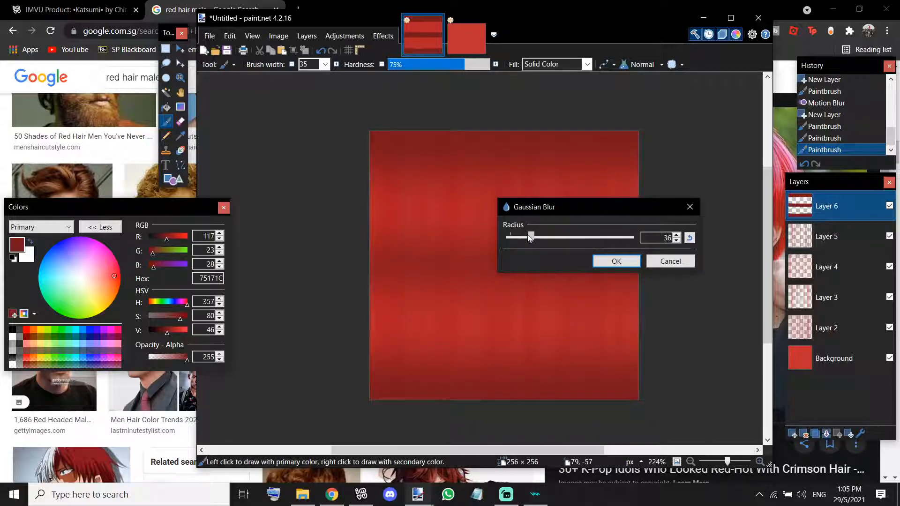
left_click(617, 261)
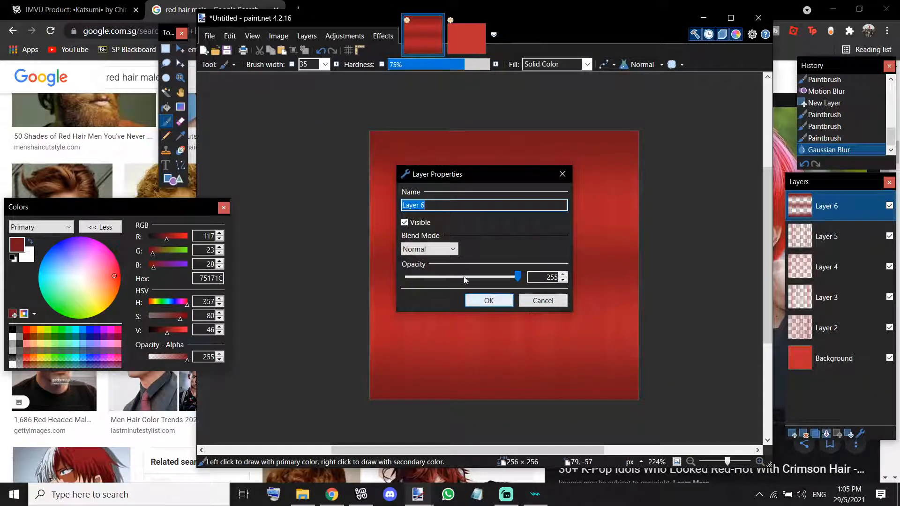
- Compare the Additive, Overlay and Darken blend modes on the blurred dark band layer and apply Multiply
left_click(429, 249)
left_click(431, 270)
left_click_drag(468, 176, 752, 179)
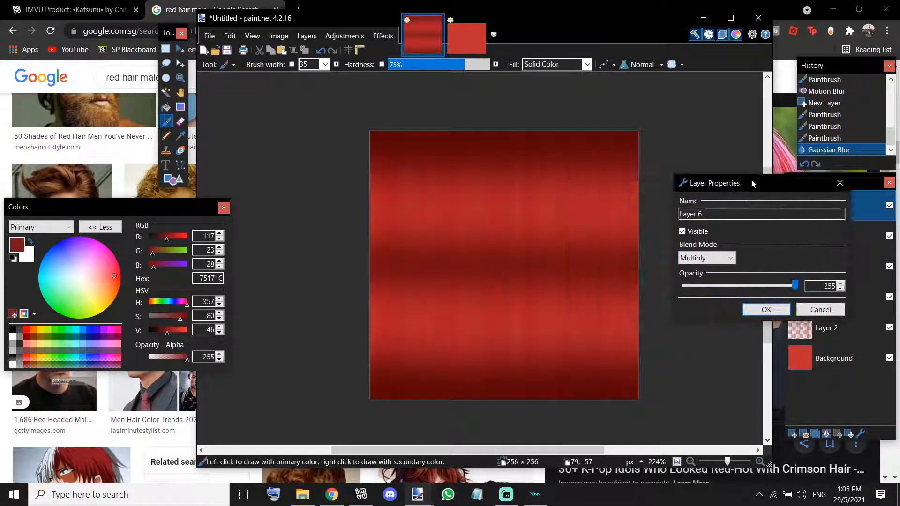
left_click(711, 255)
left_click(709, 290)
left_click(707, 258)
left_click(694, 342)
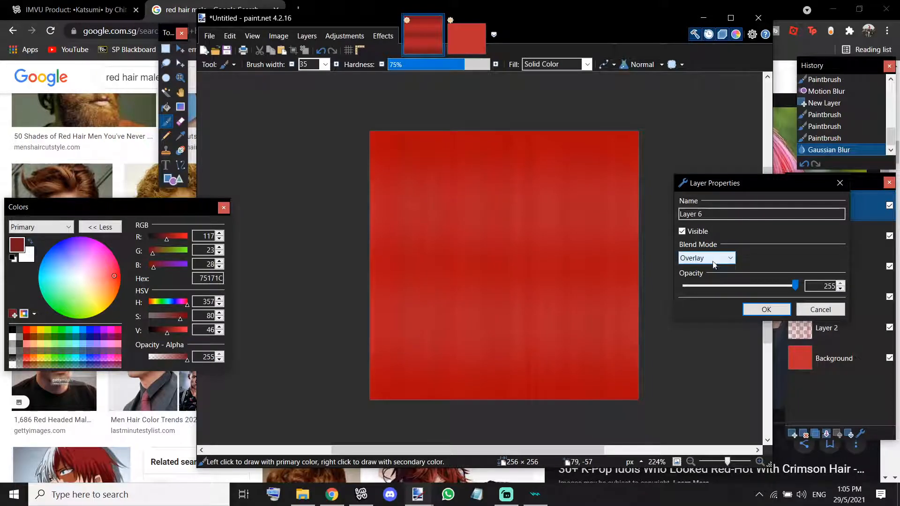
left_click(714, 262)
left_click(696, 384)
left_click(708, 258)
left_click(709, 280)
left_click(767, 309)
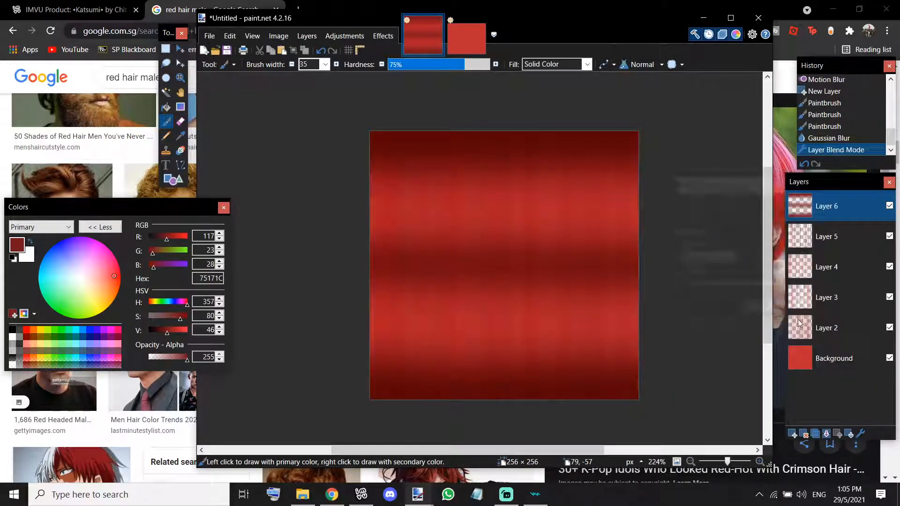
- Lower the opacity of the dark band layer to about 160
left_click(861, 434)
left_click_drag(517, 277, 474, 257)
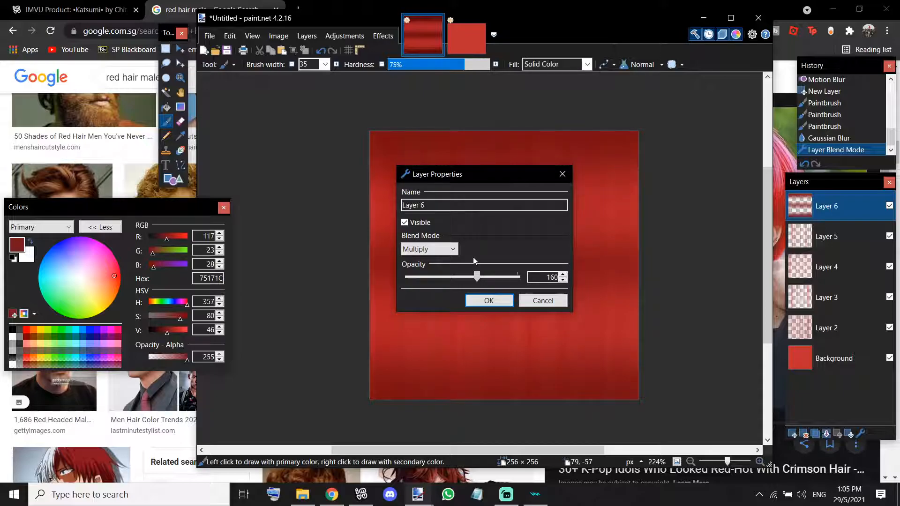
left_click_drag(478, 256, 477, 256)
left_click(498, 305)
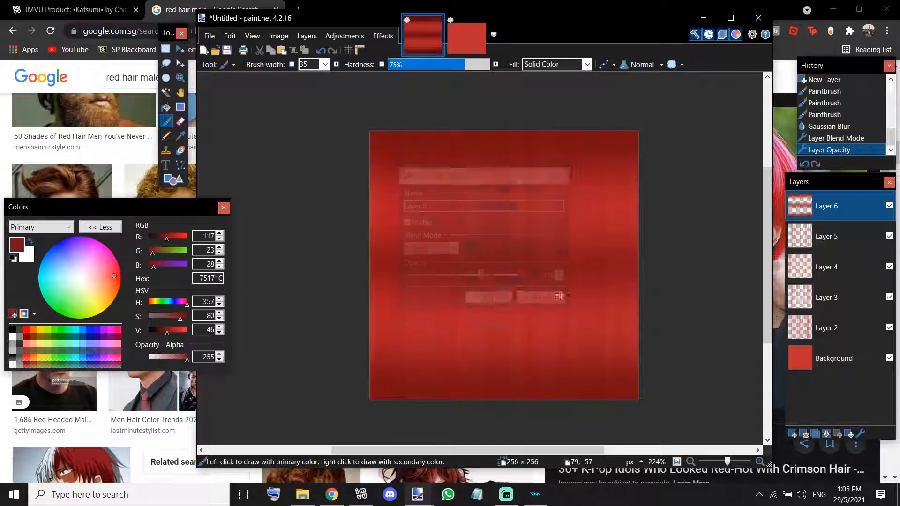
- Add a new layer and paint two horizontal highlight stripes in bright red D82B34 between the dark bands, using a brush width of 14
left_click(793, 434)
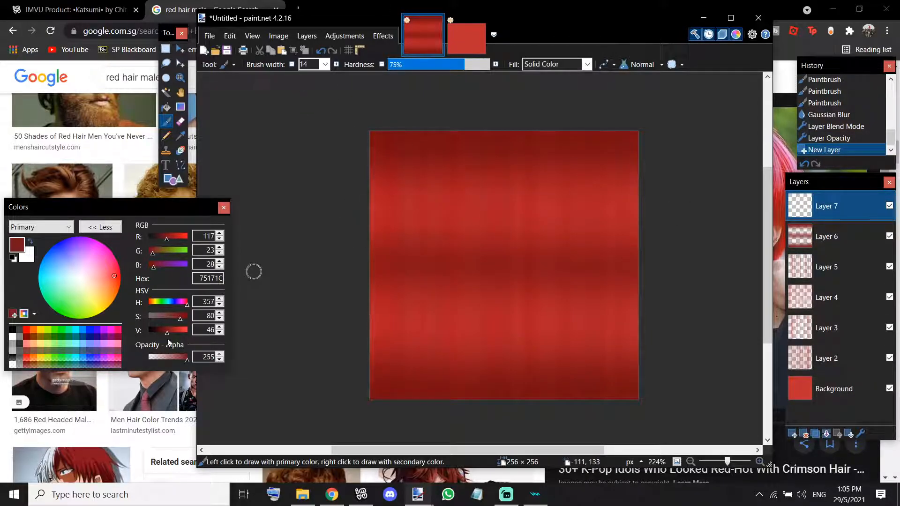
left_click_drag(174, 333, 182, 330)
mouse_move(370, 213)
left_mouse_down()
mouse_move(427, 204)
mouse_move(651, 206)
left_mouse_up()
key("ctrl+z")
mouse_move(368, 323)
left_mouse_down()
mouse_move(641, 324)
mouse_move(716, 338)
left_mouse_up()
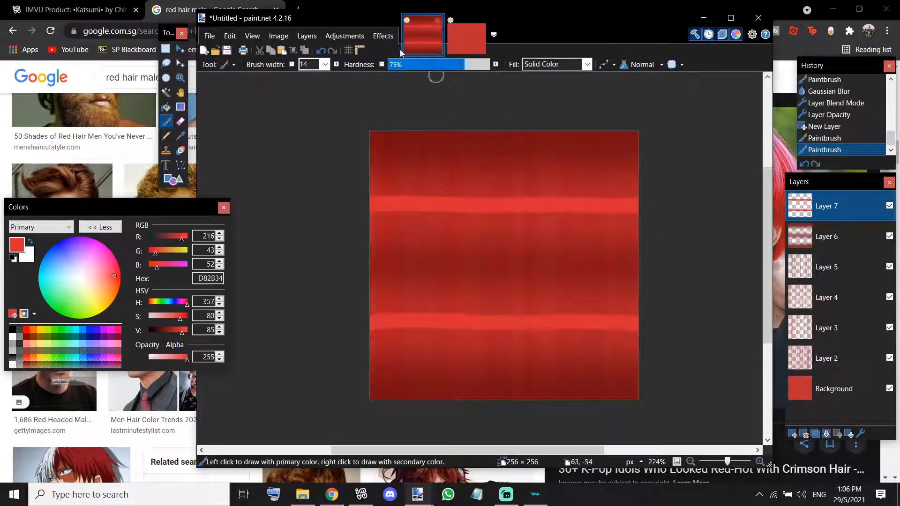
- Soften the bright highlight stripes with a Gaussian Blur of radius 18
left_click(383, 35)
mouse_move(394, 94)
left_click(531, 111)
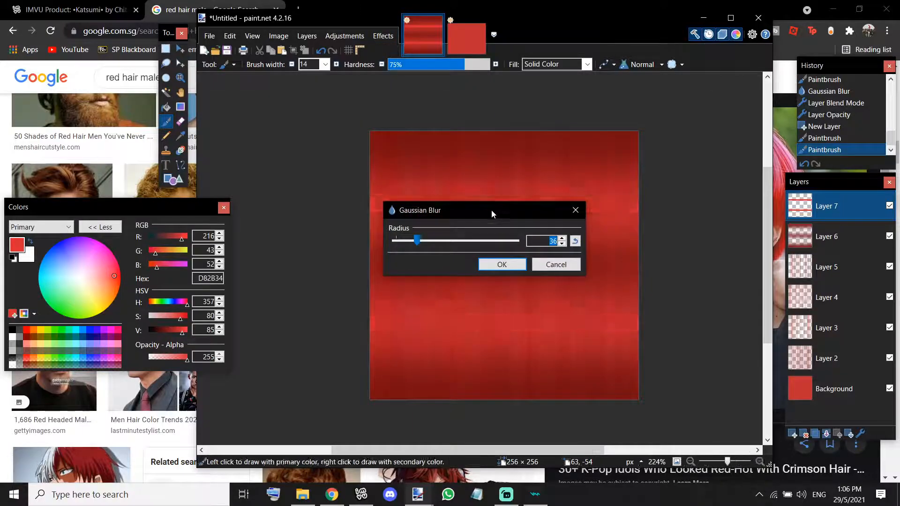
left_click_drag(492, 210, 594, 205)
mouse_move(519, 236)
left_mouse_down()
mouse_move(497, 236)
mouse_move(507, 234)
left_mouse_up()
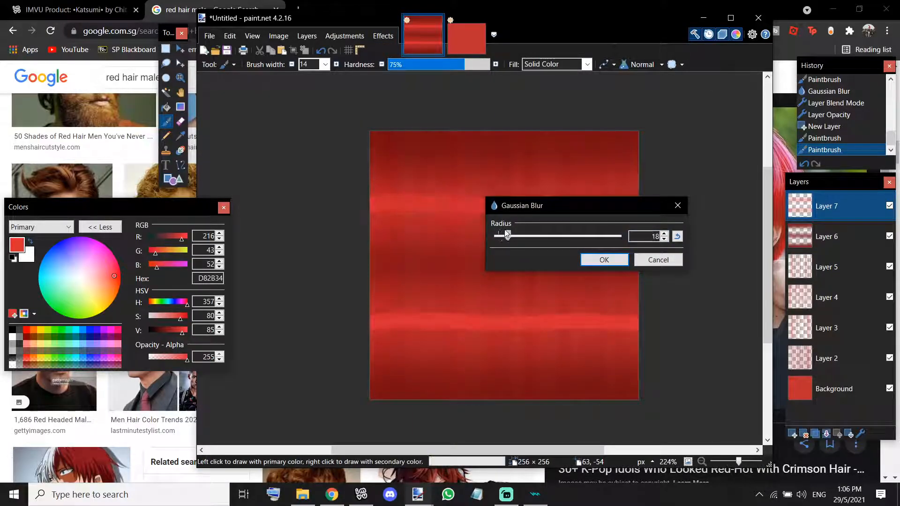
left_click(602, 260)
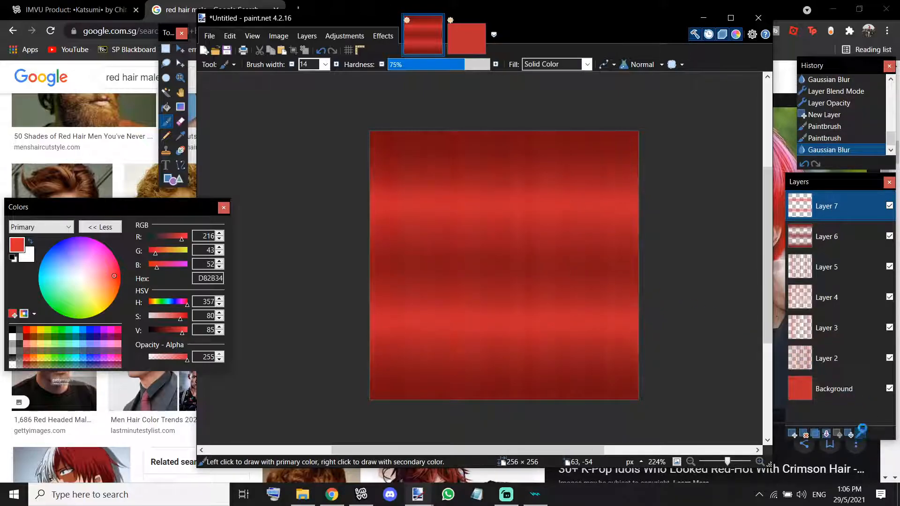
- Try the Overlay, Glow, Color Dodge, Color Burn and Multiply blend modes on the highlight layer and return it to Normal
key("F4")
left_click(453, 249)
left_click(416, 271)
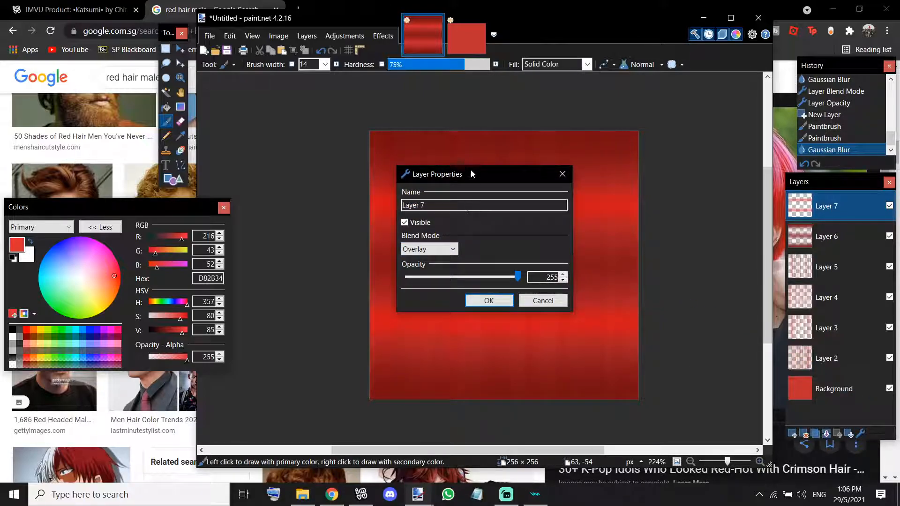
left_click_drag(470, 170, 751, 180)
left_click(710, 258)
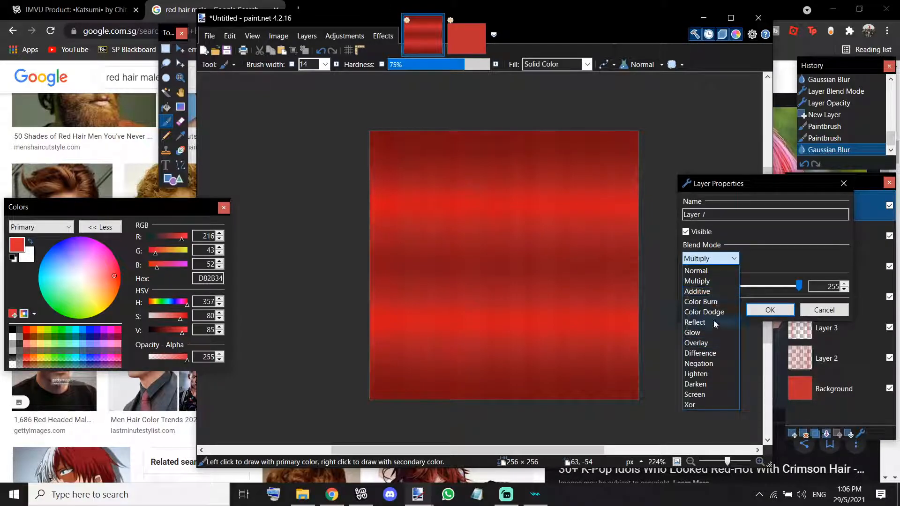
left_click(711, 332)
left_click(716, 261)
left_click(721, 313)
left_click(717, 259)
left_click(724, 301)
left_click(716, 259)
left_click(713, 281)
left_click(716, 260)
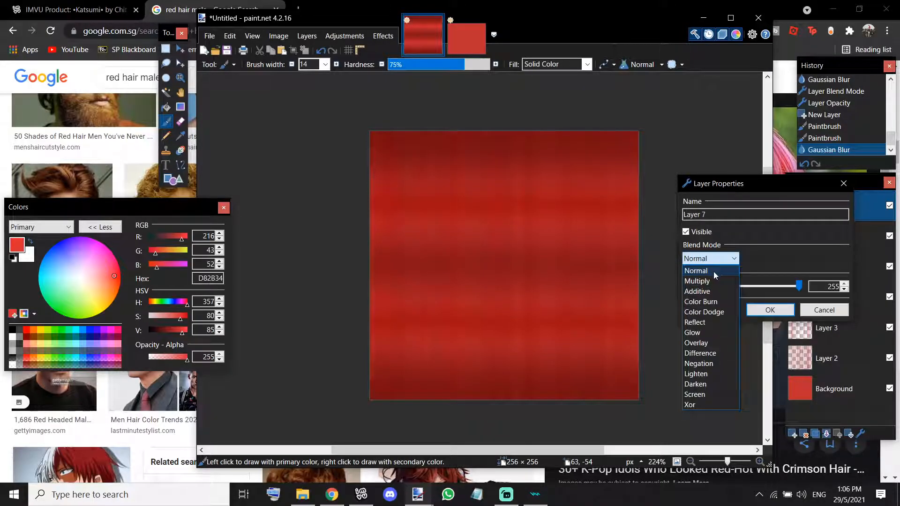
left_click(716, 273)
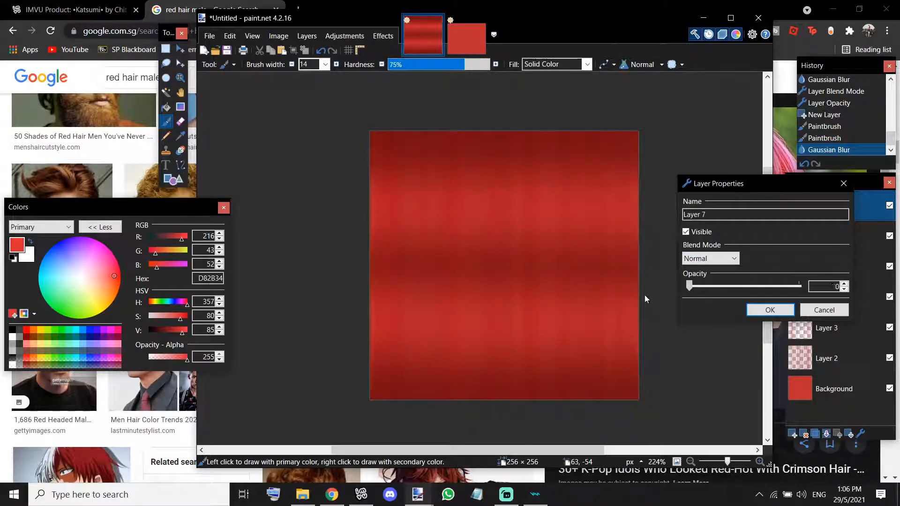
- Set the opacity of the highlight layer to 125 and check the texture
left_click_drag(704, 287, 739, 291)
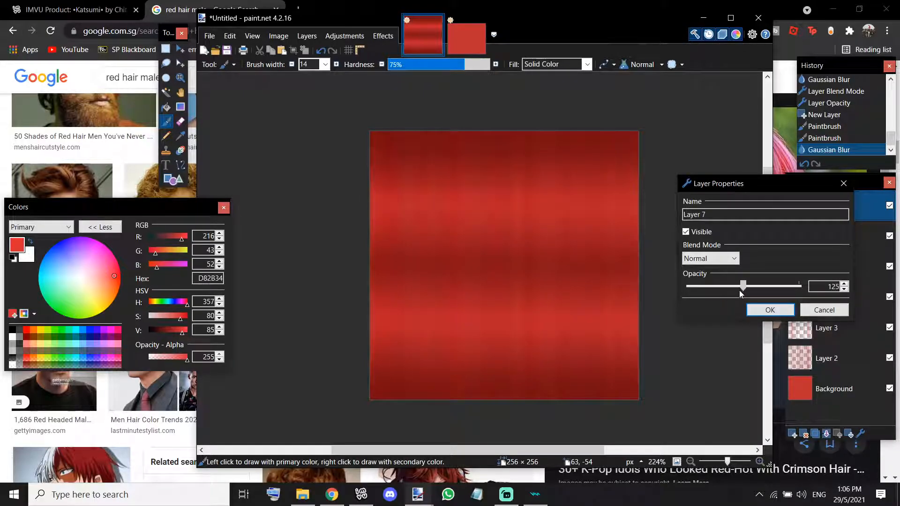
left_click(770, 310)
scroll(647, 277, "down", 3)
scroll(646, 295, "up", 5)
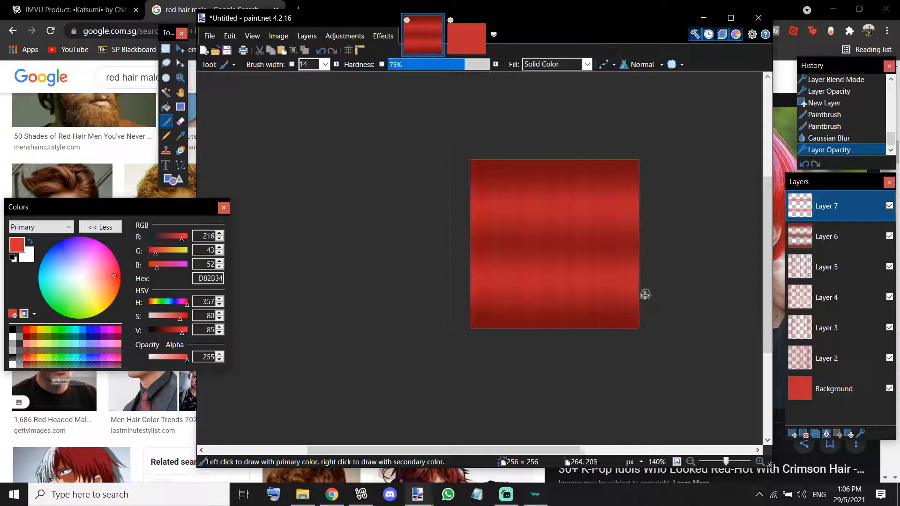
scroll(501, 193, "up", 2)
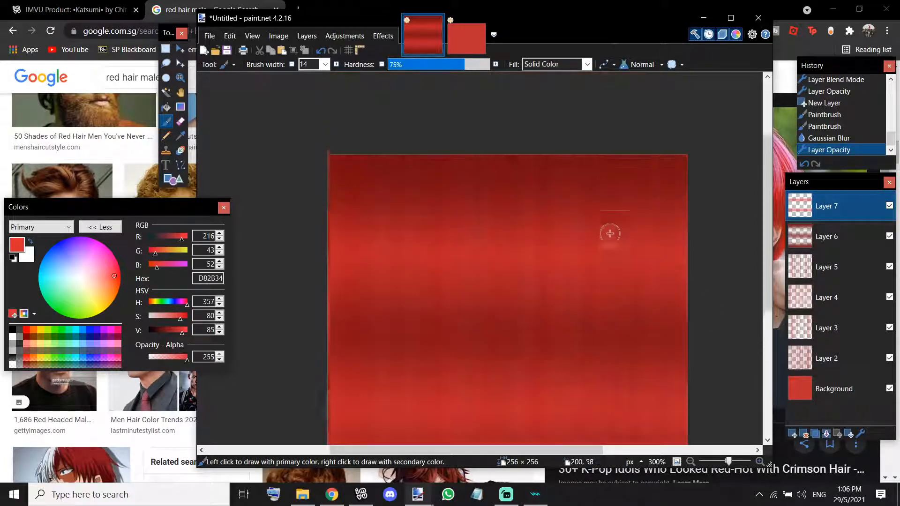
scroll(583, 239, "up", 2)
scroll(581, 230, "down", 4)
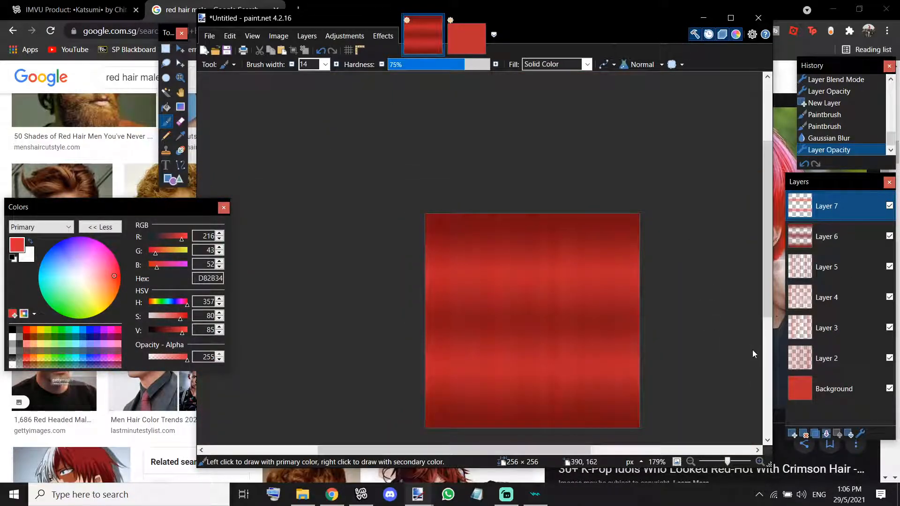
- Flatten the image and save it as the PNG file redhair in the Tutorial folder
key("ctrl+shift+f")
key("f")
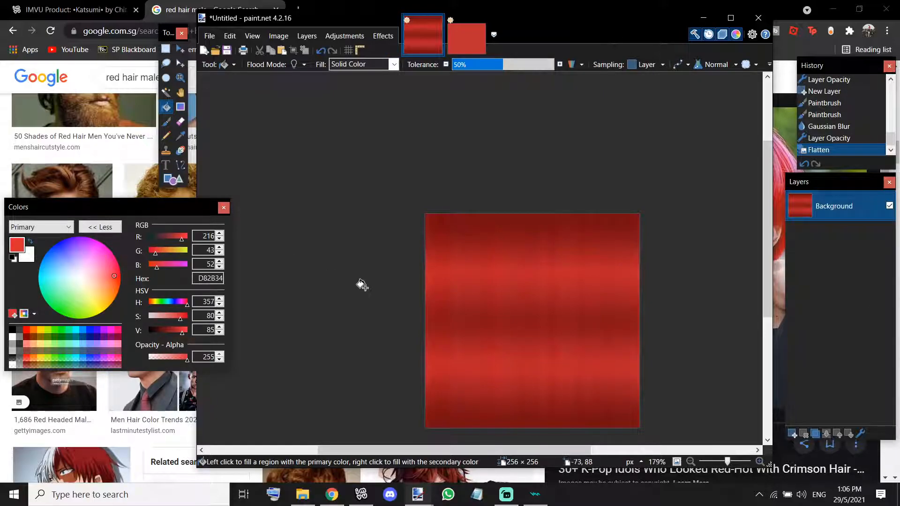
key("ctrl+s")
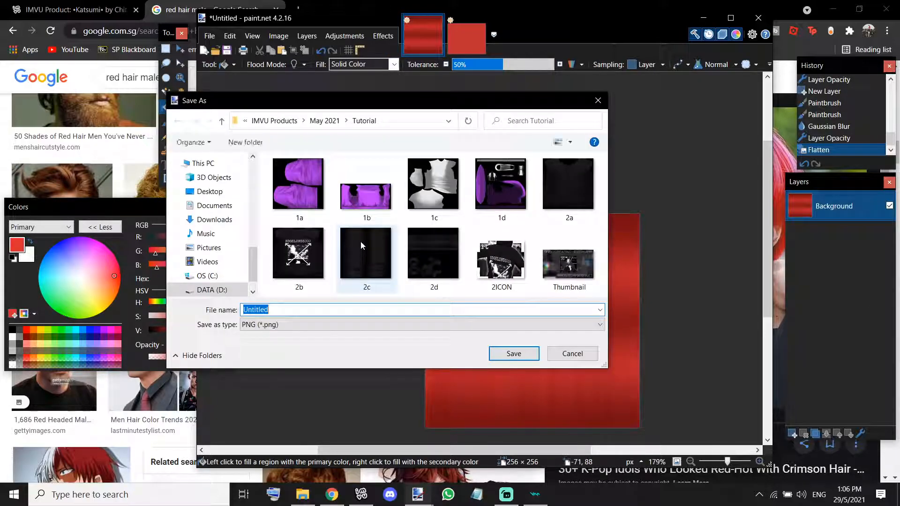
type("tex")
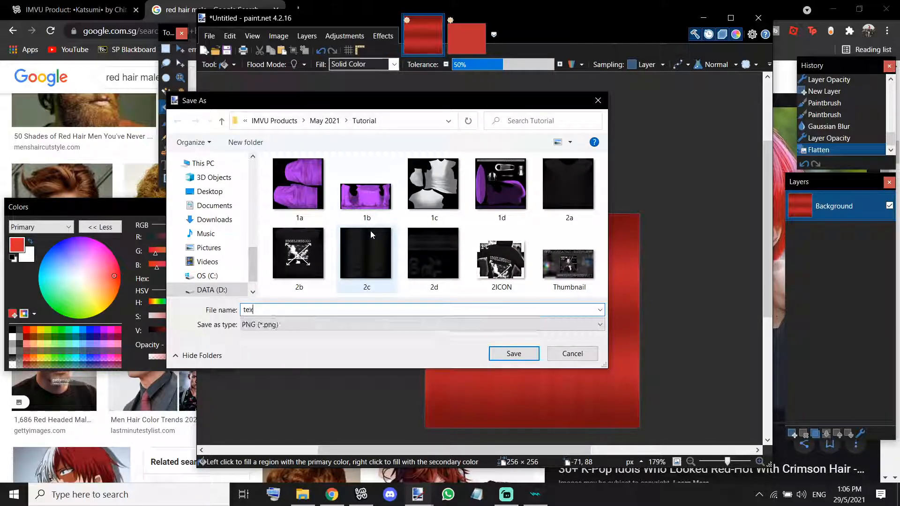
key("BackSpace")
key("BackSpace")
key("BackSpace")
type("redhair")
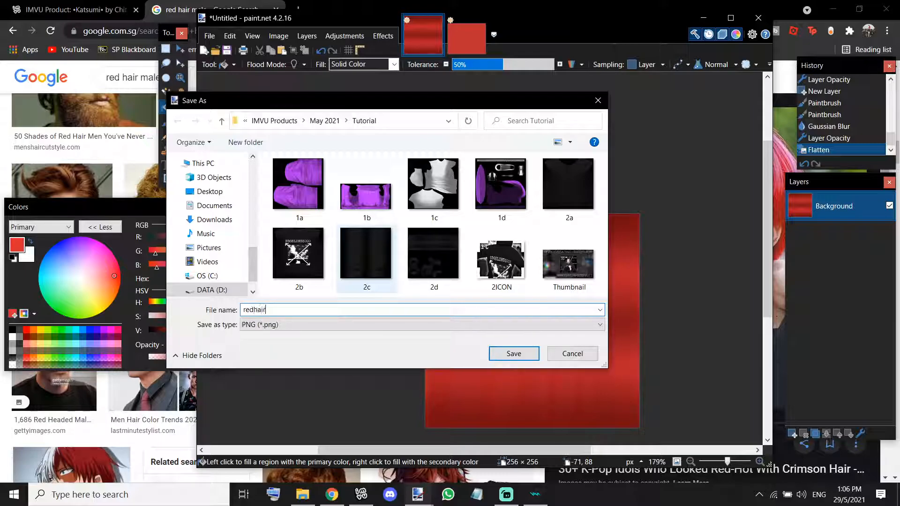
key("Return")
key("Return")
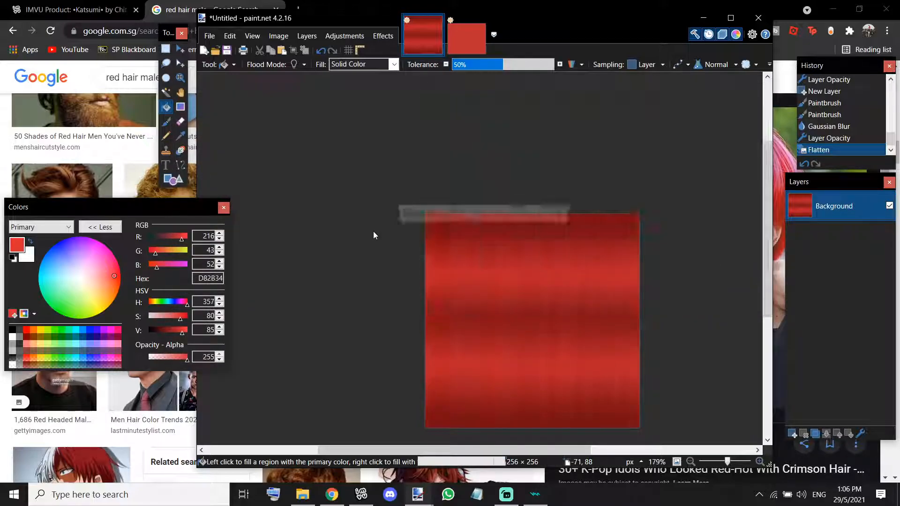
- Switch to IMVU and load the redhair image as the texture of the first three materials of the cihuy mesh
left_click(361, 494)
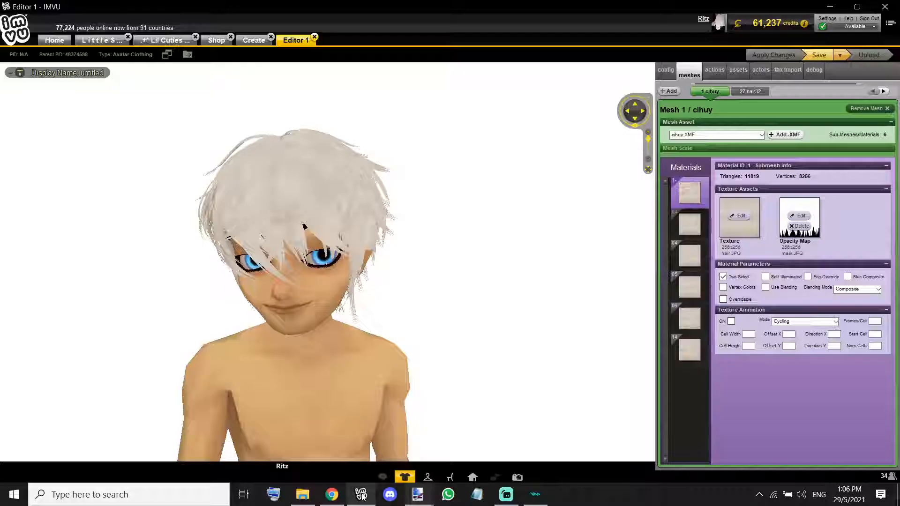
left_click(740, 216)
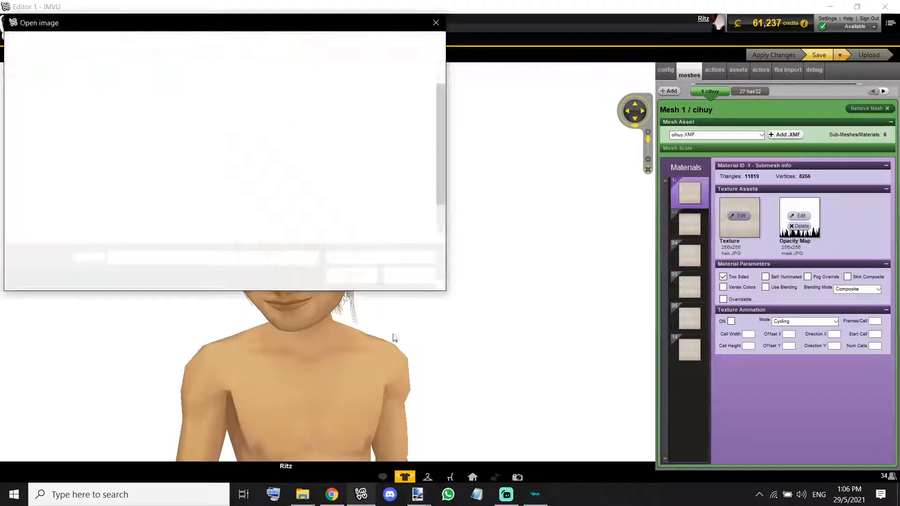
left_click(396, 170)
double_click(396, 170)
left_click(690, 255)
left_click(739, 216)
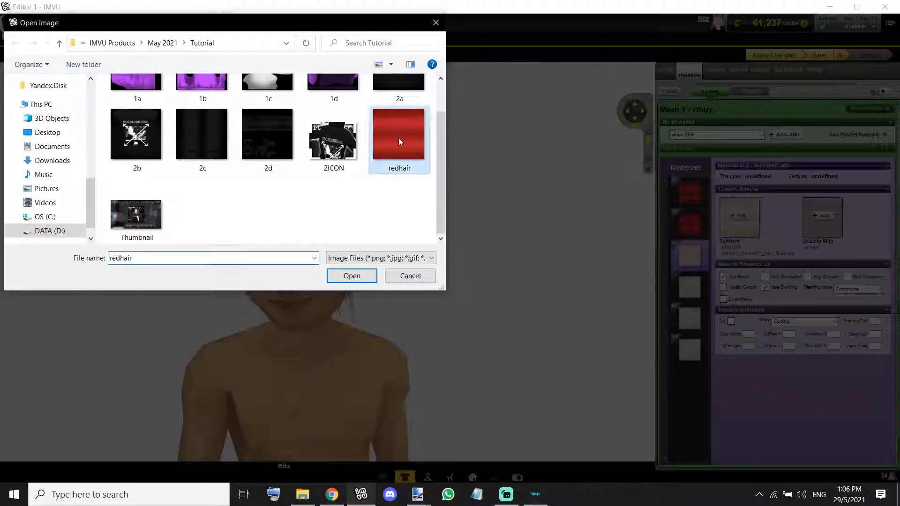
double_click(399, 138)
- Load redhair as the texture of materials 05, 06 and 14, apply the changes and inspect the hair on the avatar
left_click(737, 218)
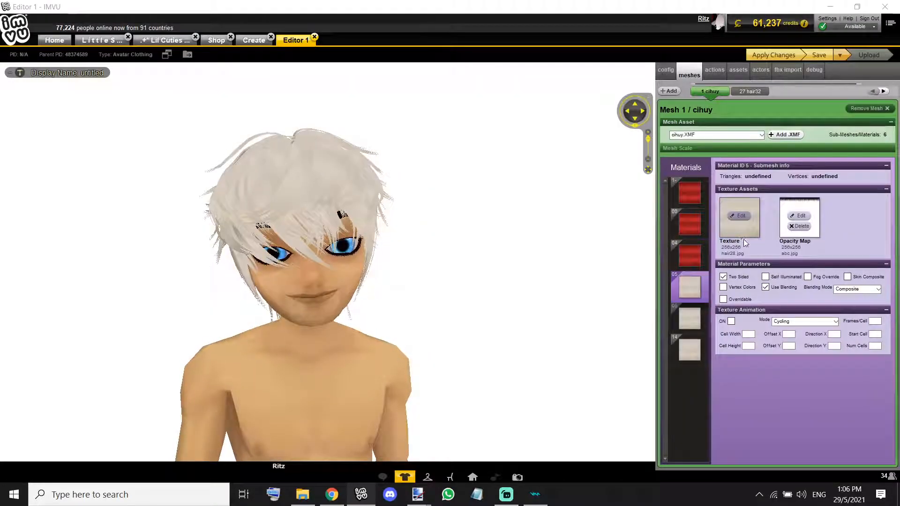
double_click(395, 140)
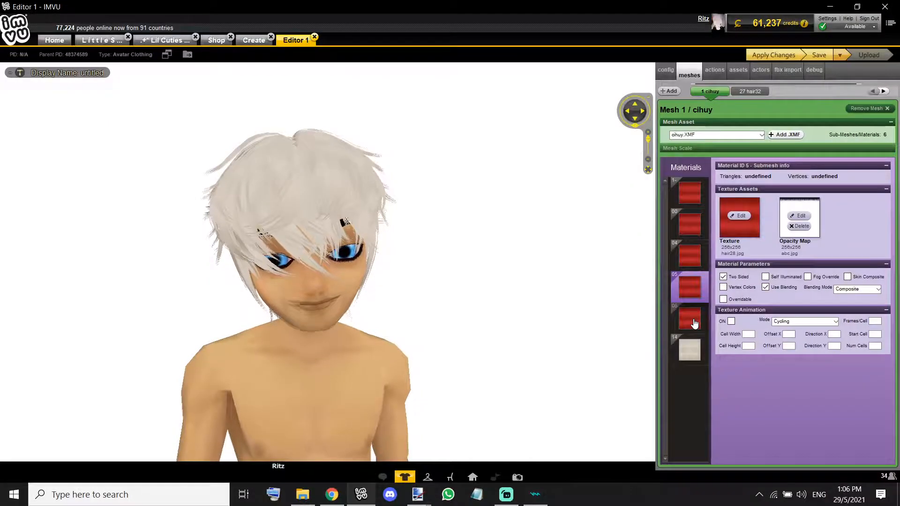
left_click(738, 217)
double_click(406, 169)
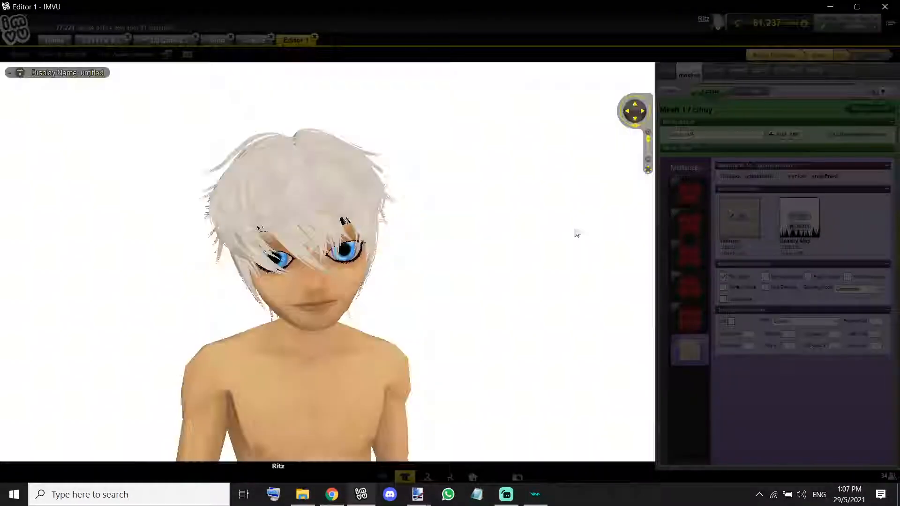
left_click_drag(603, 268, 502, 248)
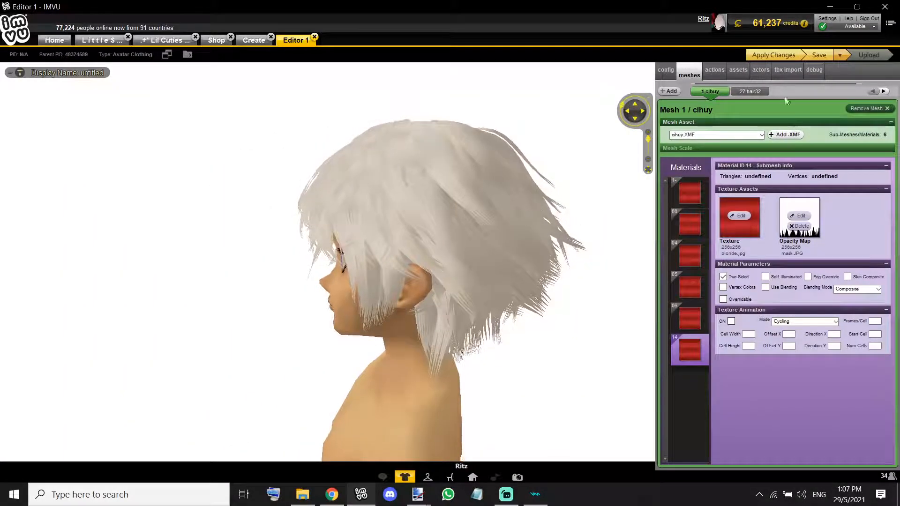
left_click_drag(482, 181, 579, 164)
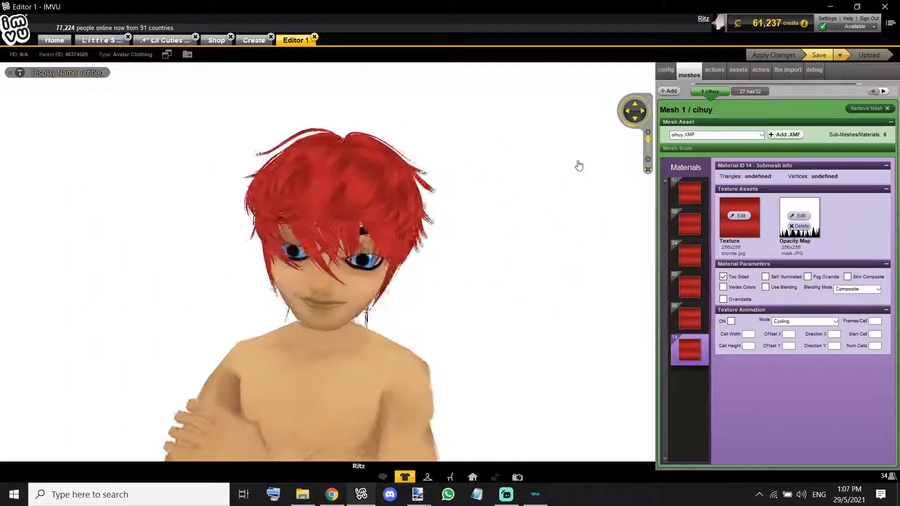
left_click_drag(487, 179, 679, 113)
- Filter the saved outfits to Male Avis and dress the avatar in the black hooded outfit to preview the hair
left_click(427, 477)
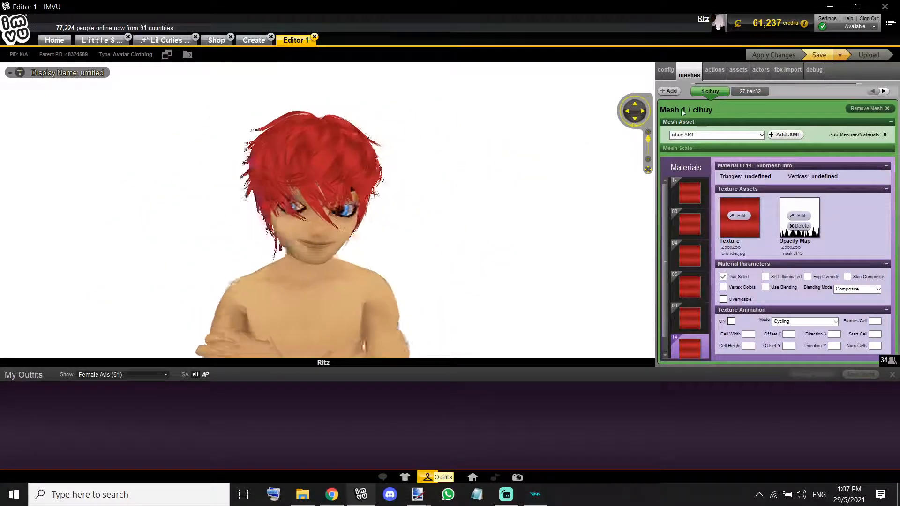
left_click_drag(456, 117, 172, 135)
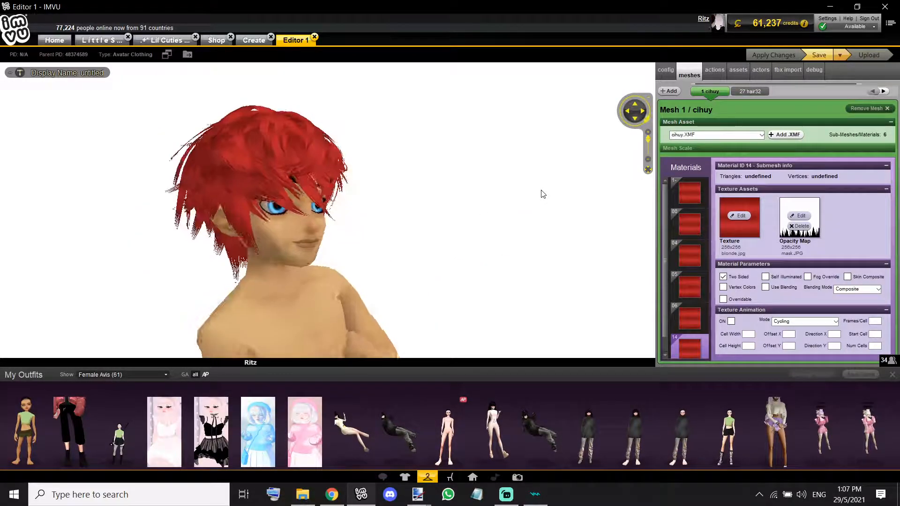
left_click(123, 374)
left_click(104, 399)
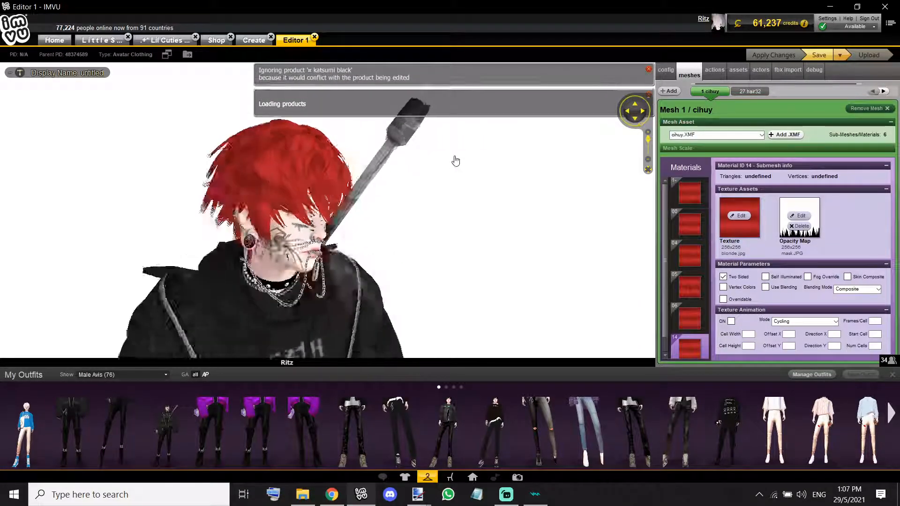
left_click_drag(466, 217, 141, 147)
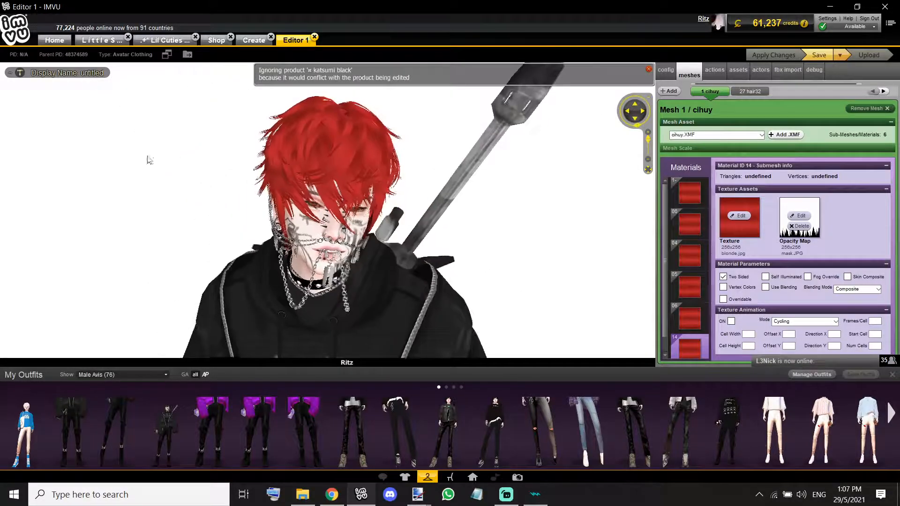
- Search the avatar's tops for "edge" and put on the red edgelord 3000 jacket with the black hoodie
left_click(405, 477)
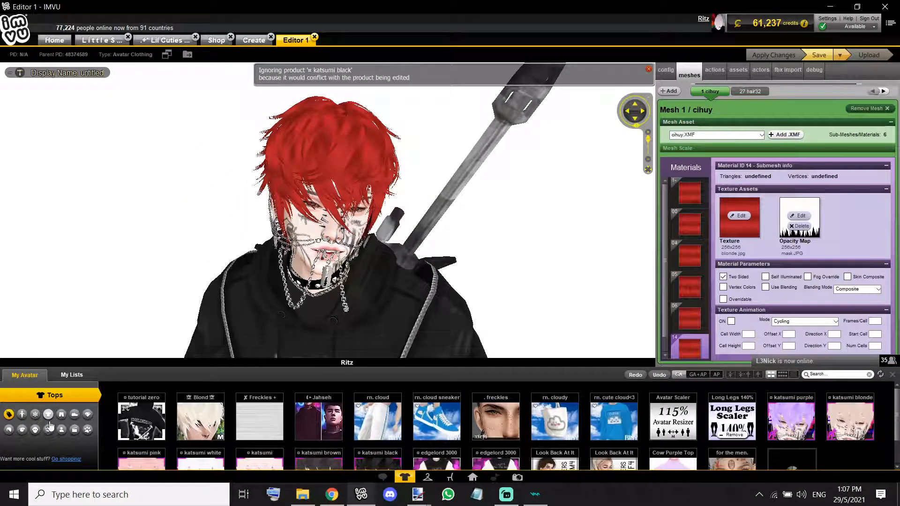
left_click(837, 376)
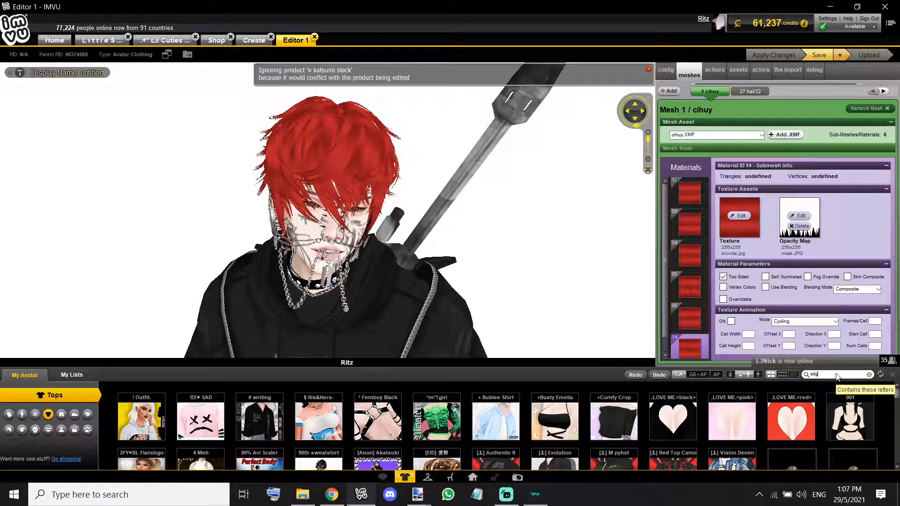
type("edge")
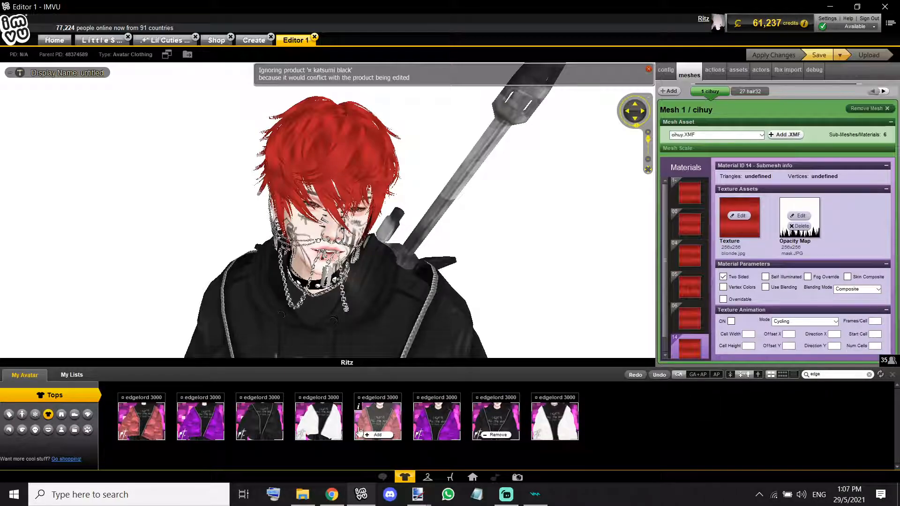
left_click(379, 433)
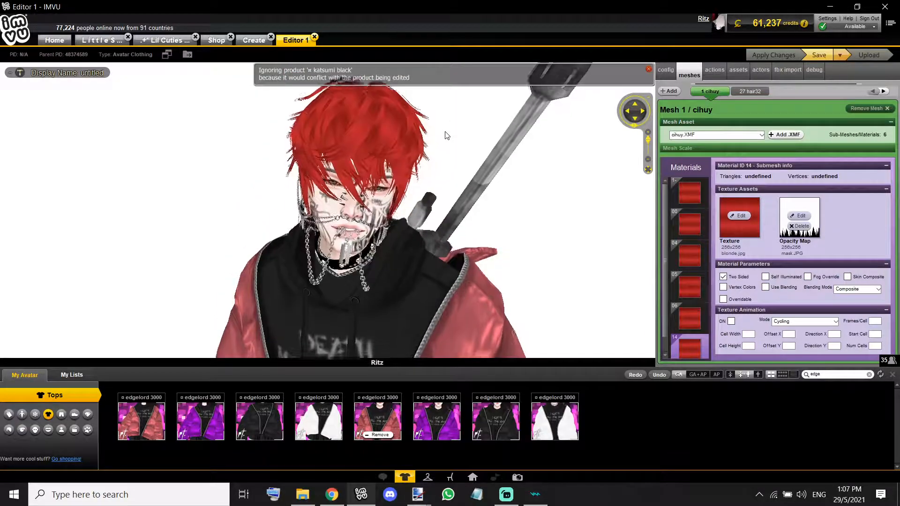
- Switch to paint.net, shift the redhair texture's hue to -11 with Hue / Saturation, keeping saturation at 100, and save the file
key("alt+Tab")
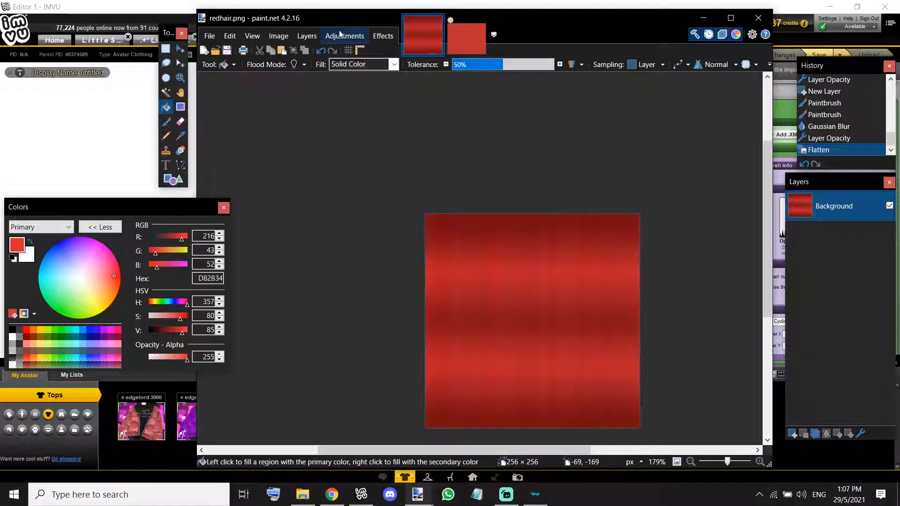
left_click(340, 35)
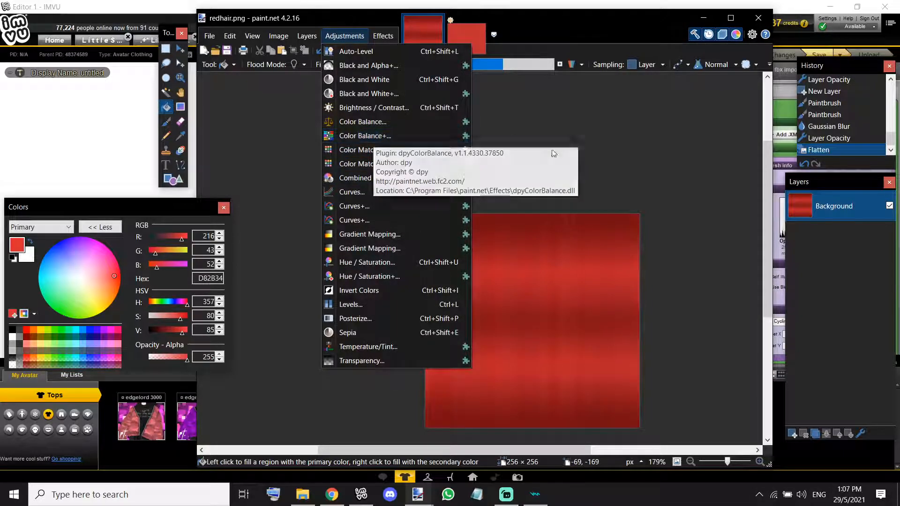
left_click(166, 49)
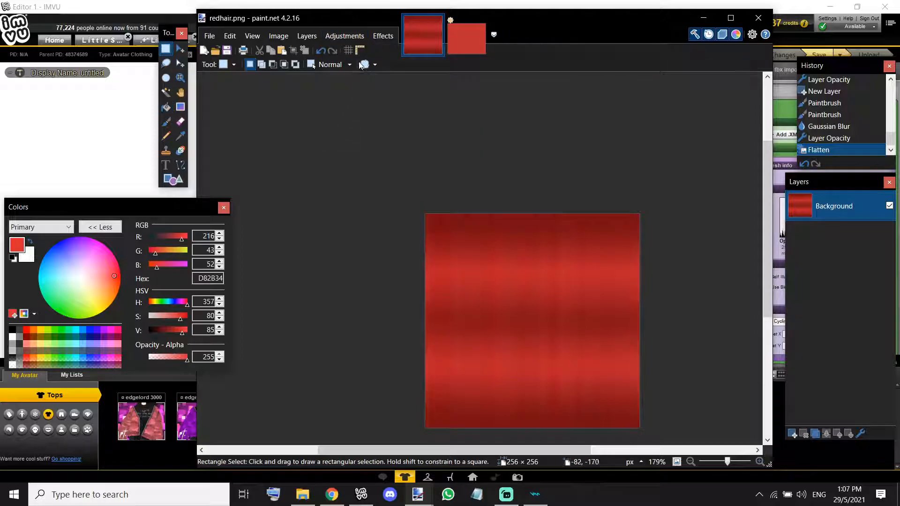
left_click(383, 35)
mouse_move(345, 35)
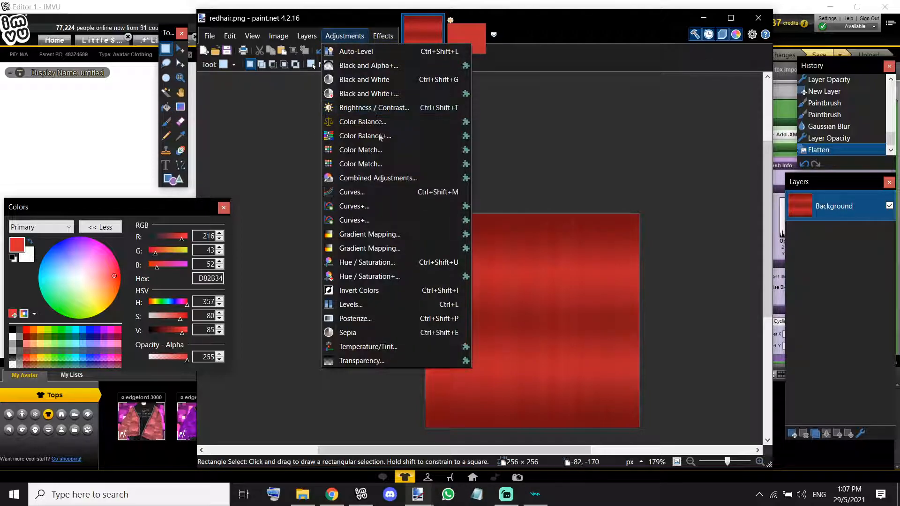
left_click(384, 260)
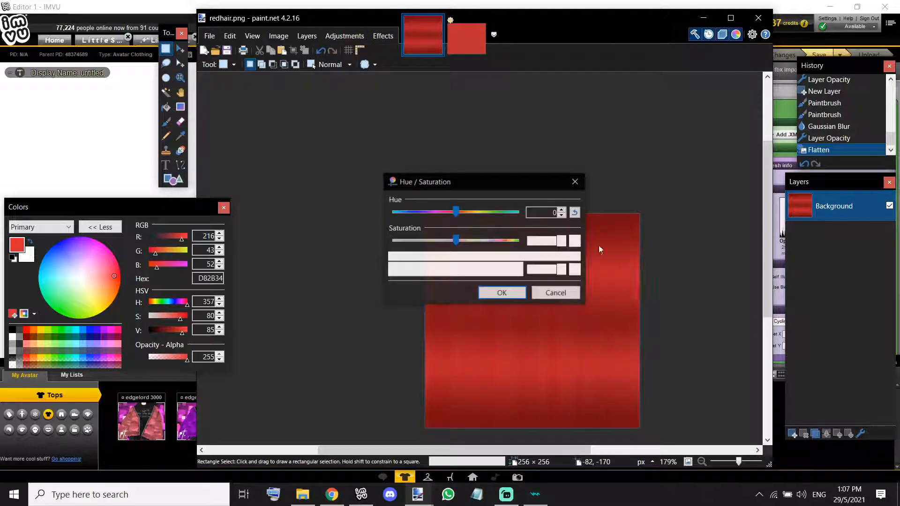
left_click_drag(465, 179, 364, 172)
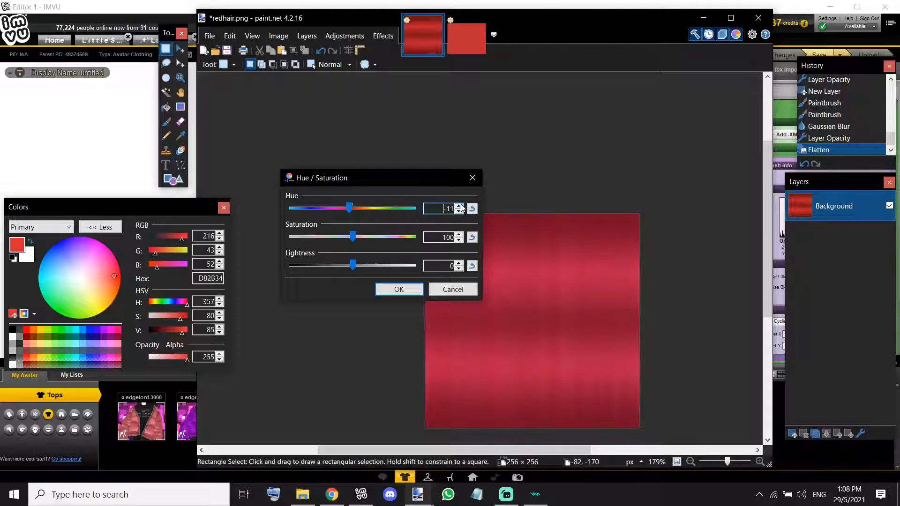
left_click_drag(353, 237, 358, 238)
left_click(472, 238)
left_click(398, 289)
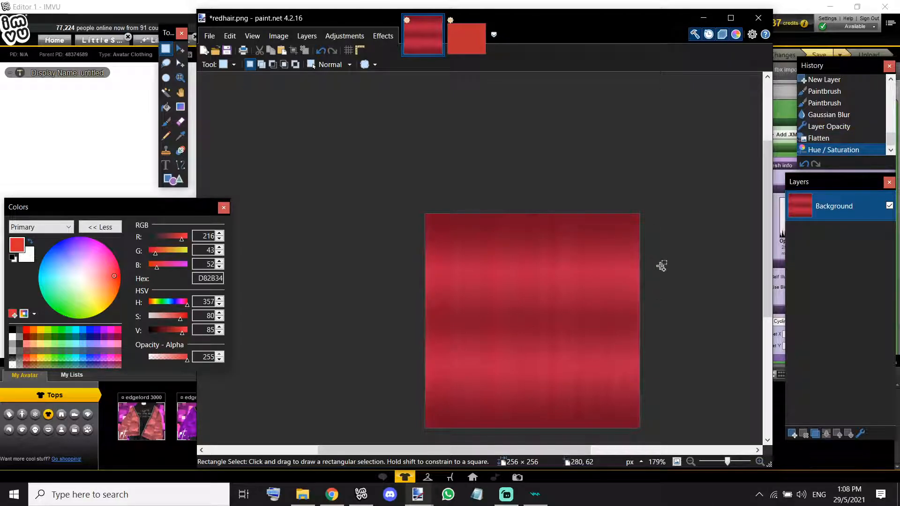
key("ctrl+s")
- Return to IMVU and reload the updated redhair image into the lower three materials of the cihuy mesh: 14, 06 and 05
left_click(287, 4)
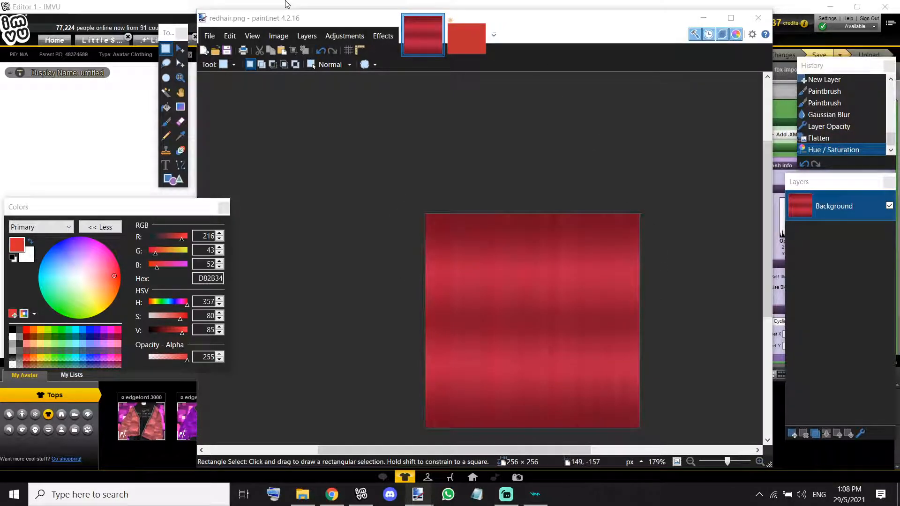
left_click(703, 19)
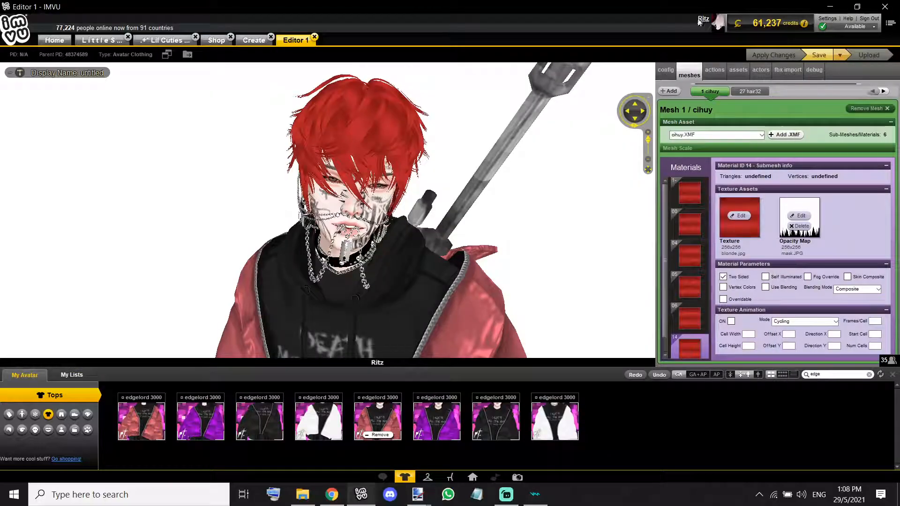
left_click(736, 217)
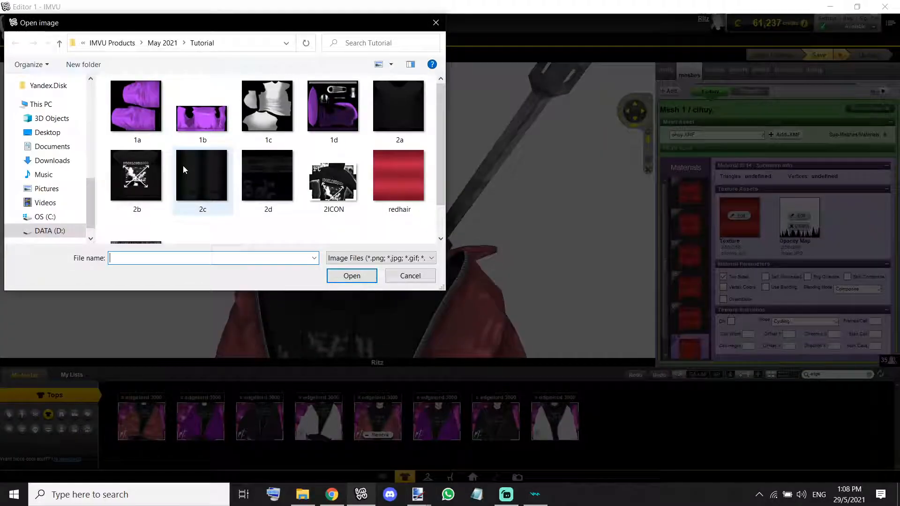
double_click(390, 135)
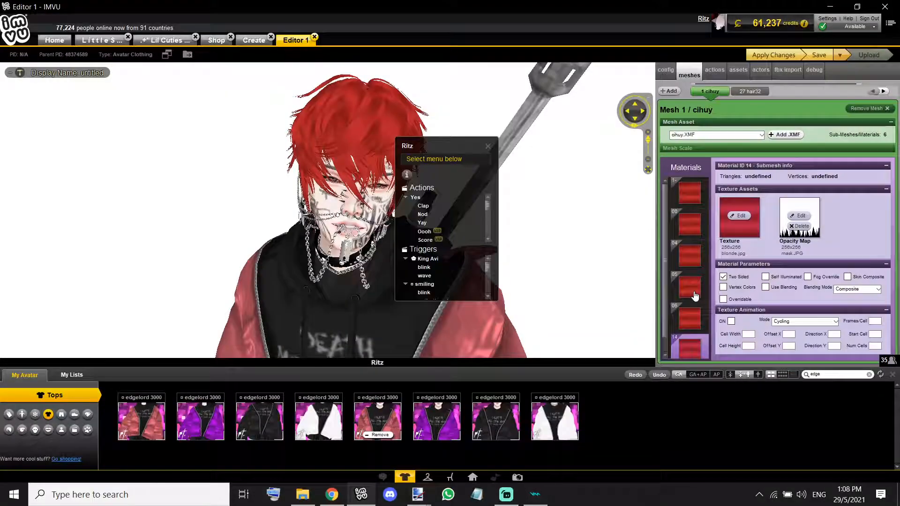
left_click(739, 217)
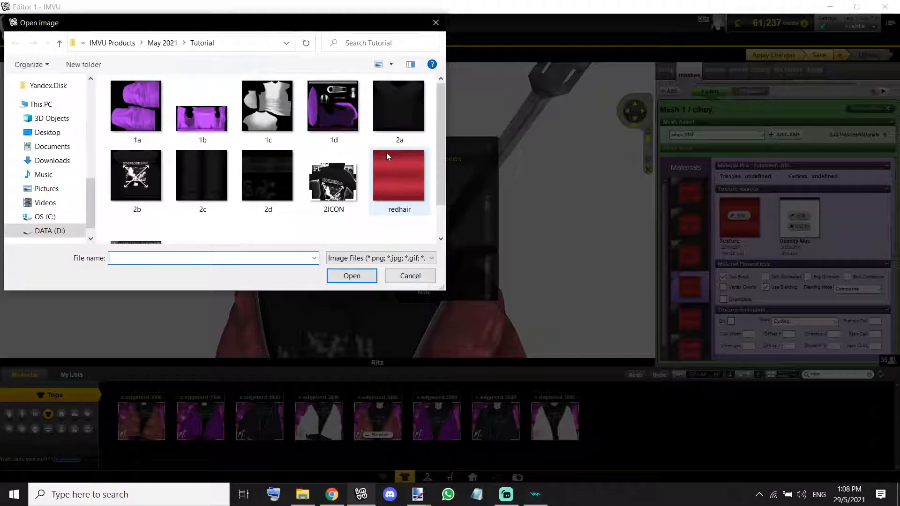
double_click(390, 153)
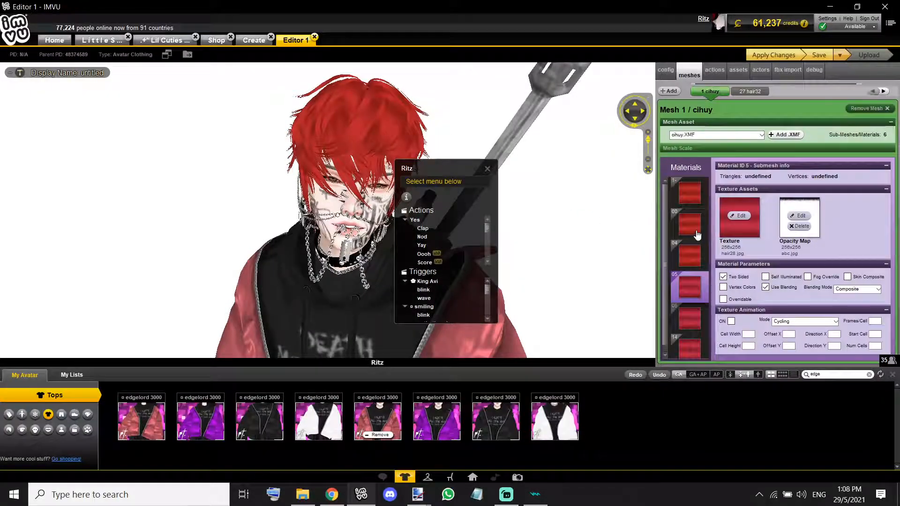
- Reload redhair into the remaining cihuy materials, including 00 and 04, apply the changes and inspect the hair up close
left_click(690, 224)
left_click(740, 216)
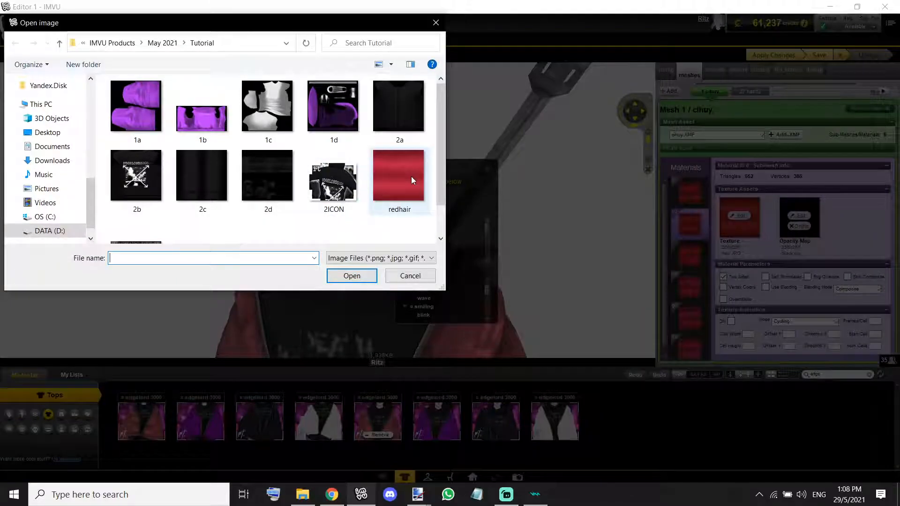
double_click(412, 176)
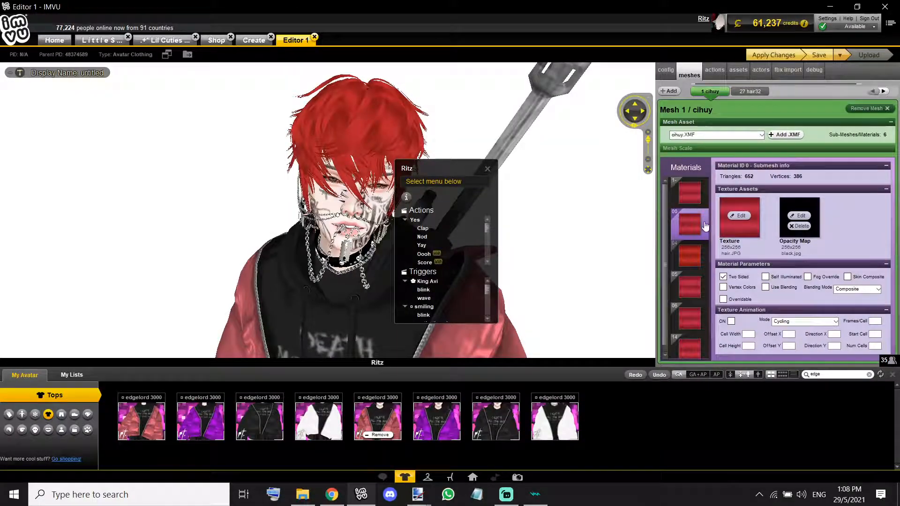
left_click(693, 256)
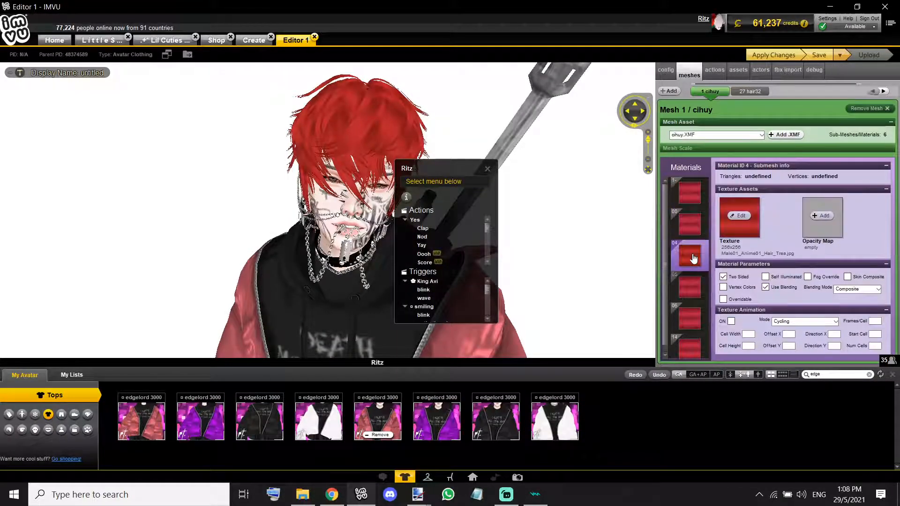
left_click(740, 217)
double_click(400, 179)
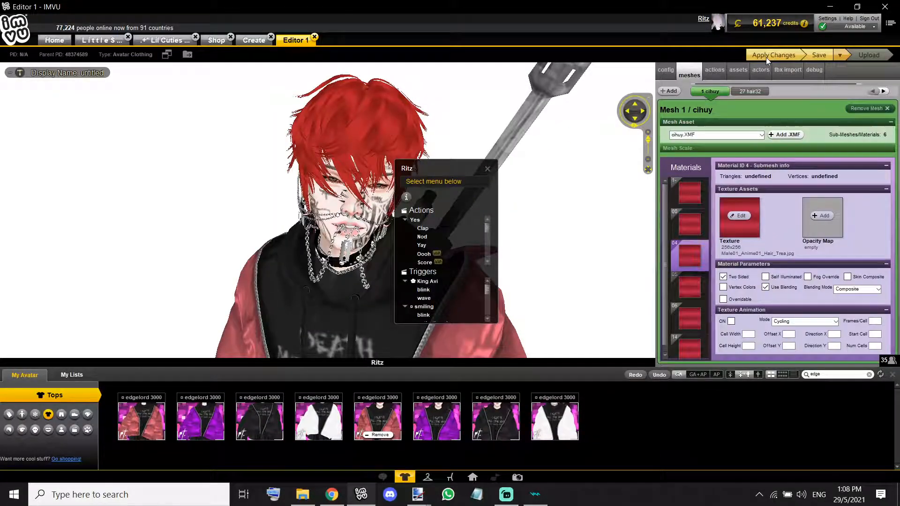
left_click(766, 57)
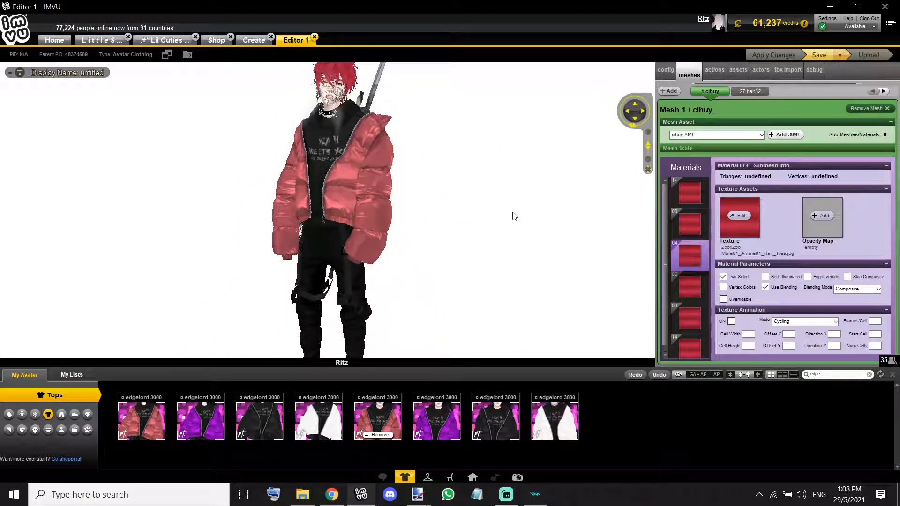
scroll(516, 188, "up", 5)
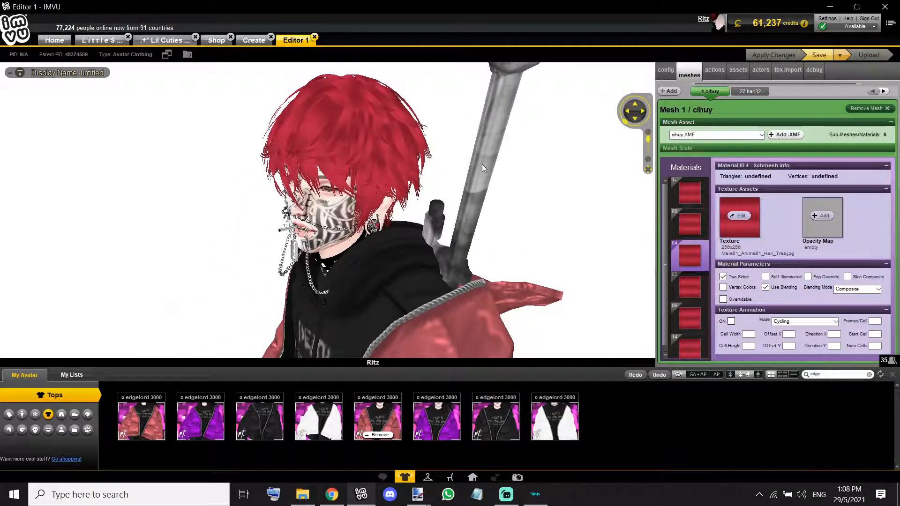
- Switch to the redhair image in paint.net and smooth it into an even red with a Median effect of radius 200
left_click_drag(389, 145, 461, 174)
left_click_drag(440, 339, 459, 165)
mouse_move(417, 495)
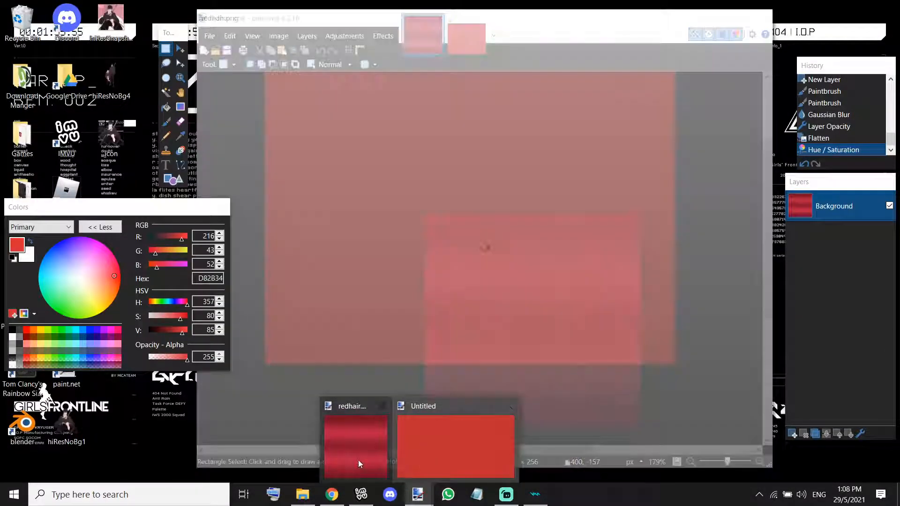
left_click(359, 460)
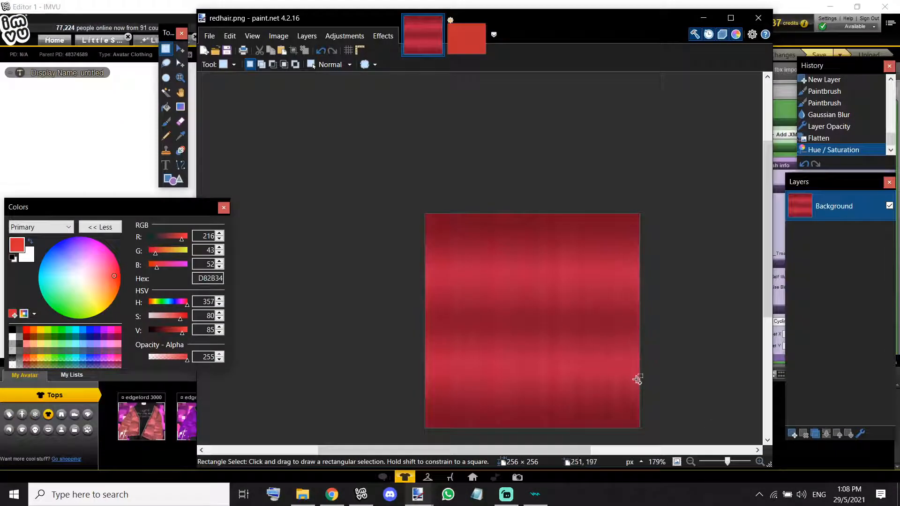
scroll(638, 379, "up", 2)
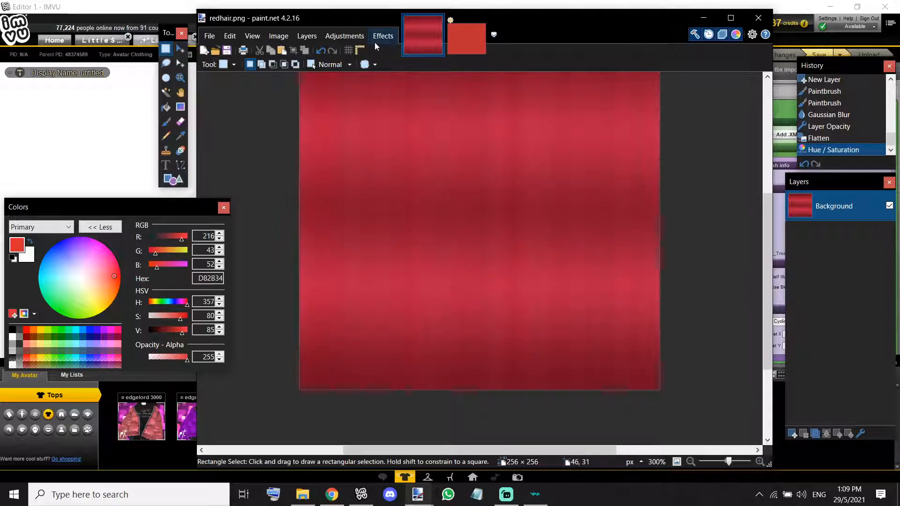
scroll(488, 177, "down", 1)
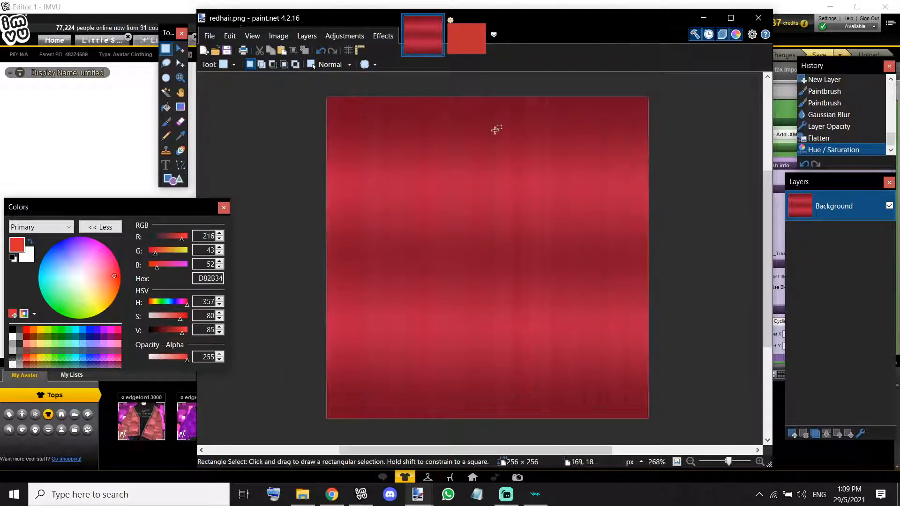
left_click(394, 38)
mouse_move(469, 151)
left_click(528, 170)
left_click_drag(527, 197, 702, 209)
type("200")
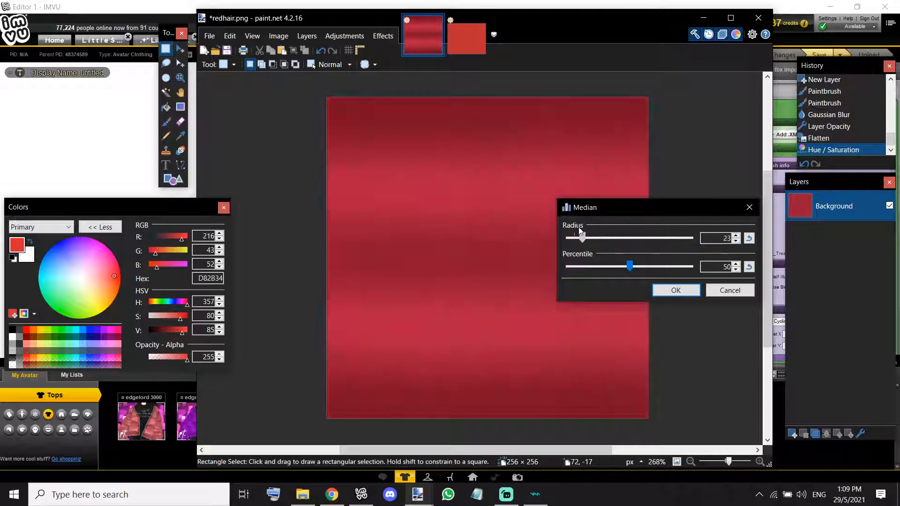
left_click(684, 294)
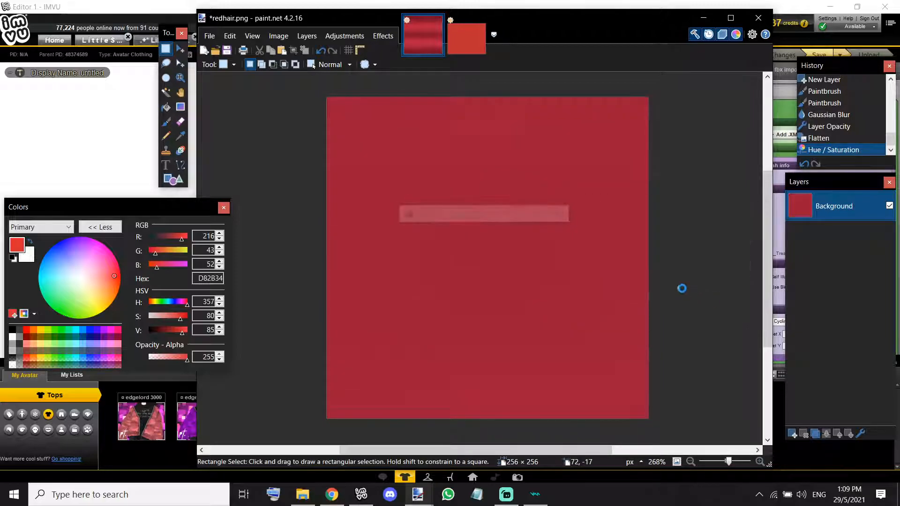
- Add noise to the redhair texture with intensity 16, color saturation 0 and coverage 100
left_click(383, 36)
mouse_move(471, 153)
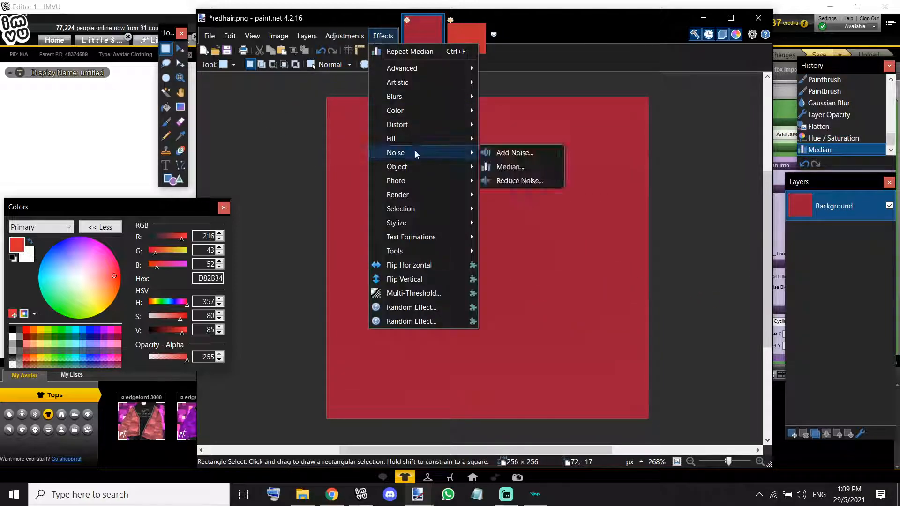
left_click(504, 153)
left_click_drag(466, 191, 555, 188)
left_click_drag(513, 238, 492, 210)
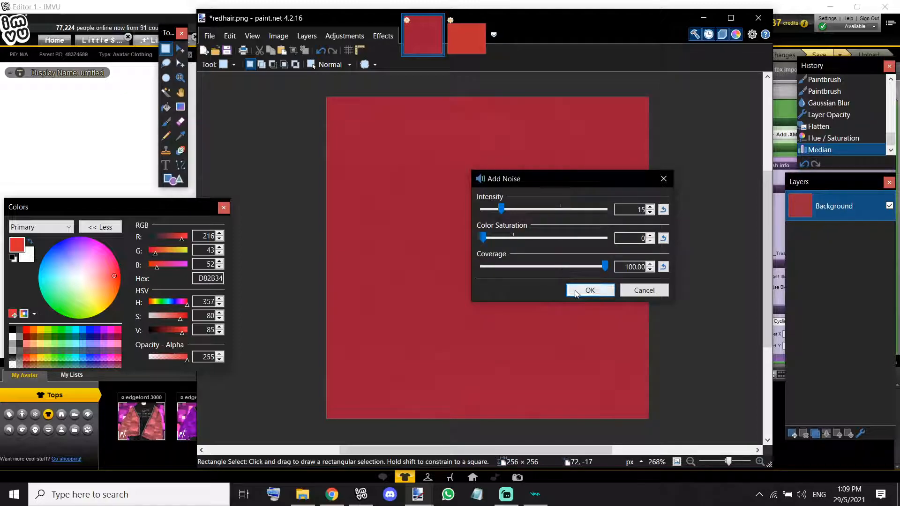
left_click_drag(498, 212, 502, 213)
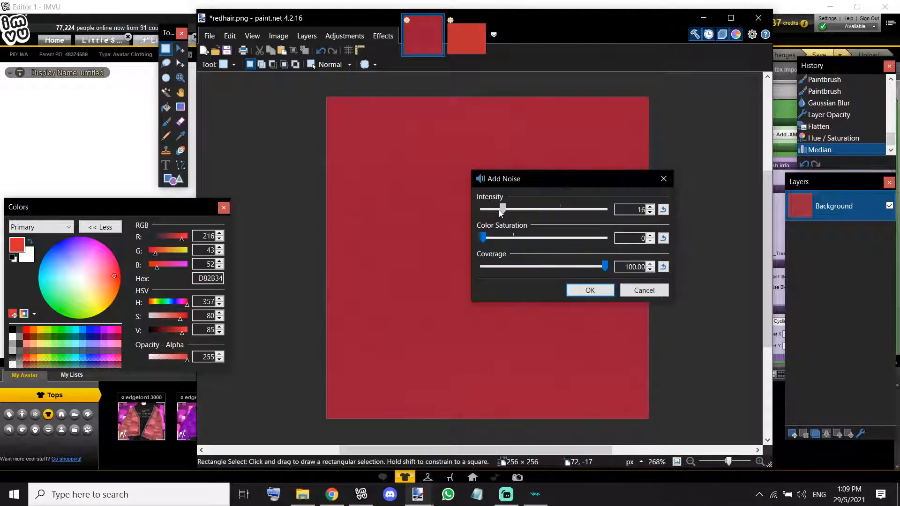
left_click(606, 291)
scroll(495, 265, "up", 5)
scroll(495, 265, "down", 5)
left_click_drag(633, 352, 329, 116)
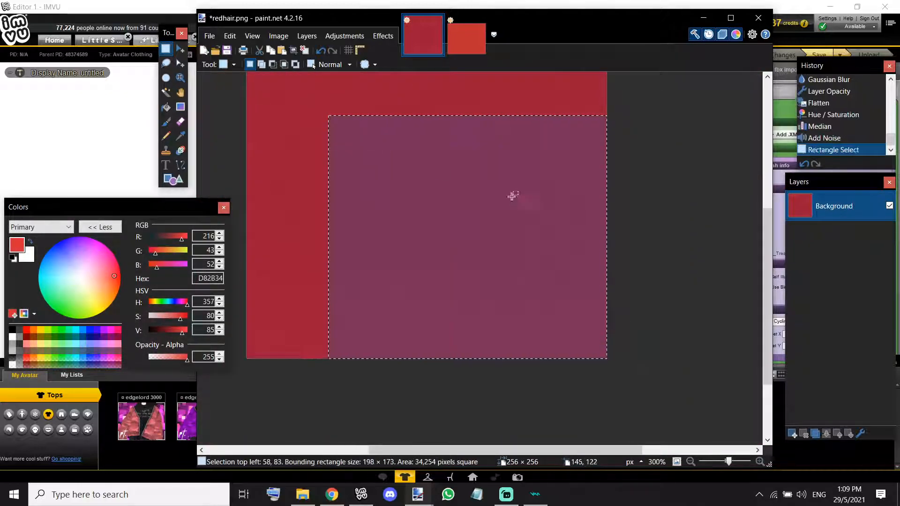
scroll(513, 196, "up", 3)
left_click(313, 195)
left_click_drag(298, 217, 688, 432)
scroll(678, 361, "down", 6)
scroll(679, 362, "left", 1)
scroll(712, 345, "up", 1)
left_click_drag(729, 359, 315, 79)
scroll(323, 125, "up", 3)
scroll(324, 125, "up", 1)
left_click(243, 151)
left_click_drag(244, 150, 691, 399)
scroll(722, 375, "down", 3)
left_click(739, 352)
scroll(740, 345, "up", 4)
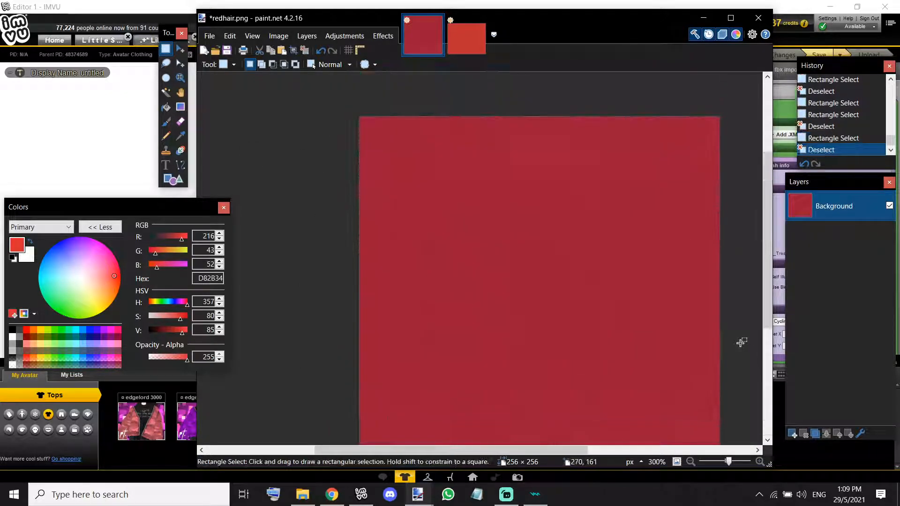
scroll(741, 343, "down", 2)
left_click_drag(725, 411, 404, 76)
left_click(438, 114)
mouse_move(437, 115)
left_mouse_down()
mouse_move(588, 206)
mouse_move(569, 227)
left_mouse_up()
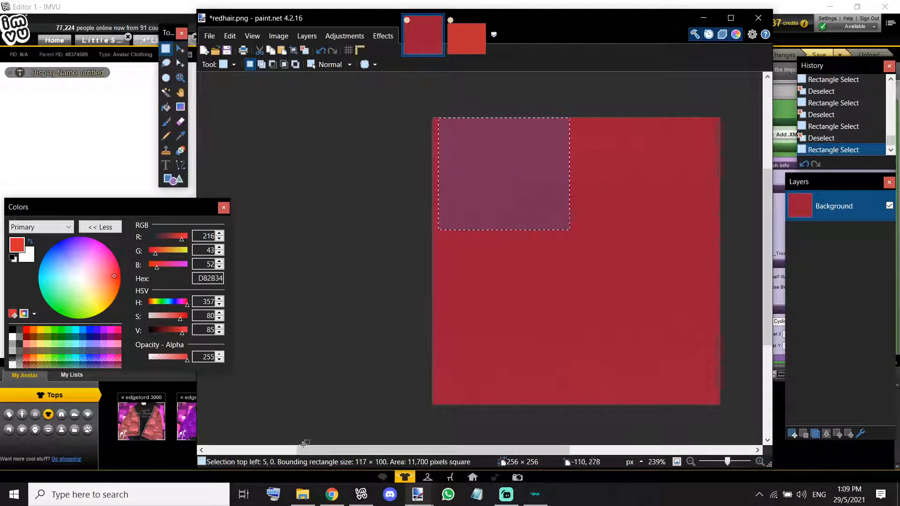
- Return to IMVU, select material 05 of the cihuy mesh and examine the red hair from the front and back
left_click(361, 495)
left_click_drag(400, 188, 363, 172)
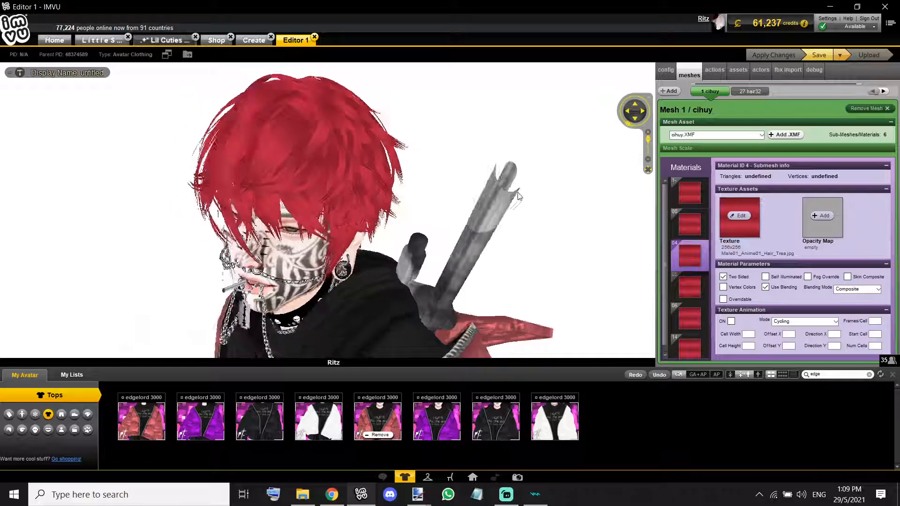
left_click(689, 291)
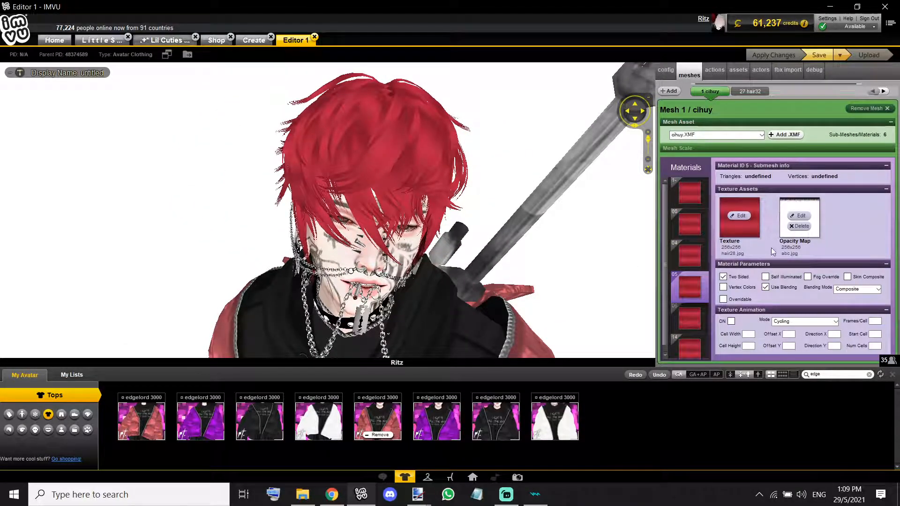
scroll(516, 244, "down", 10)
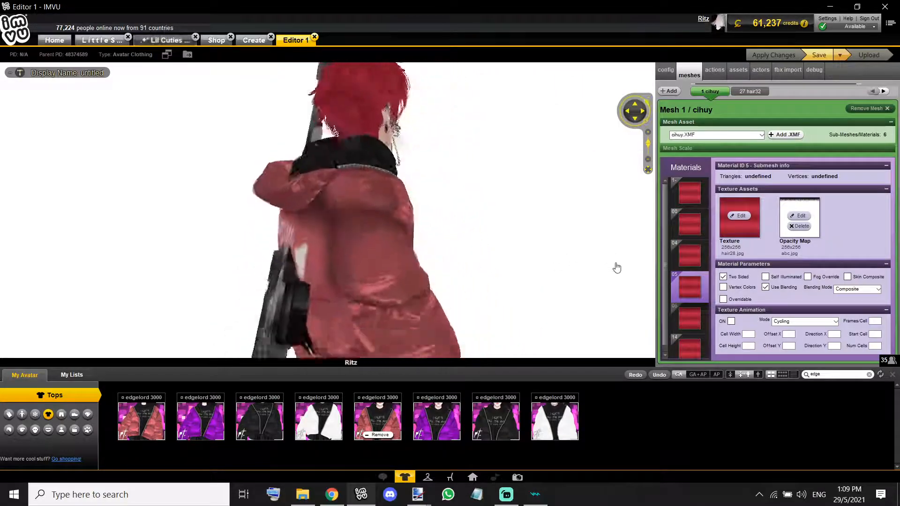
scroll(527, 299, "up", 10)
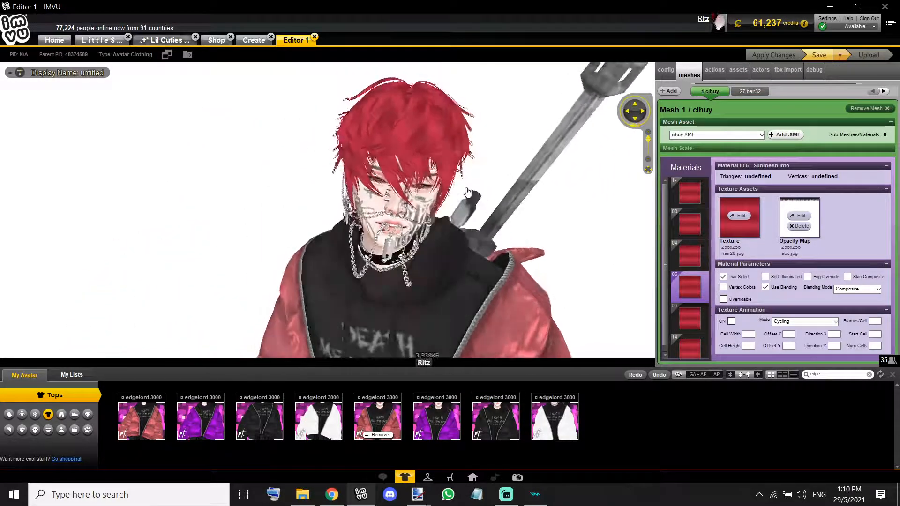
- Load the Green Screen room behind the avatar and capture a screen snip of its head and shoulders
left_click(475, 480)
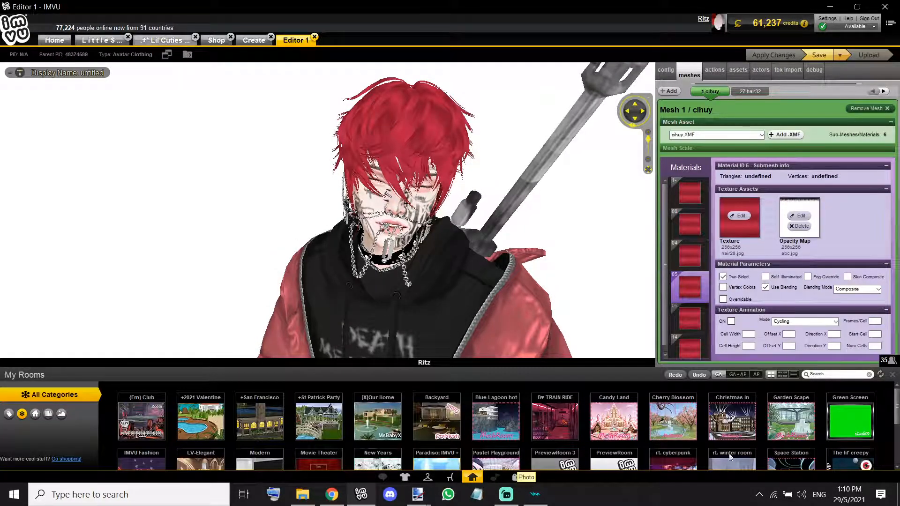
left_click(850, 419)
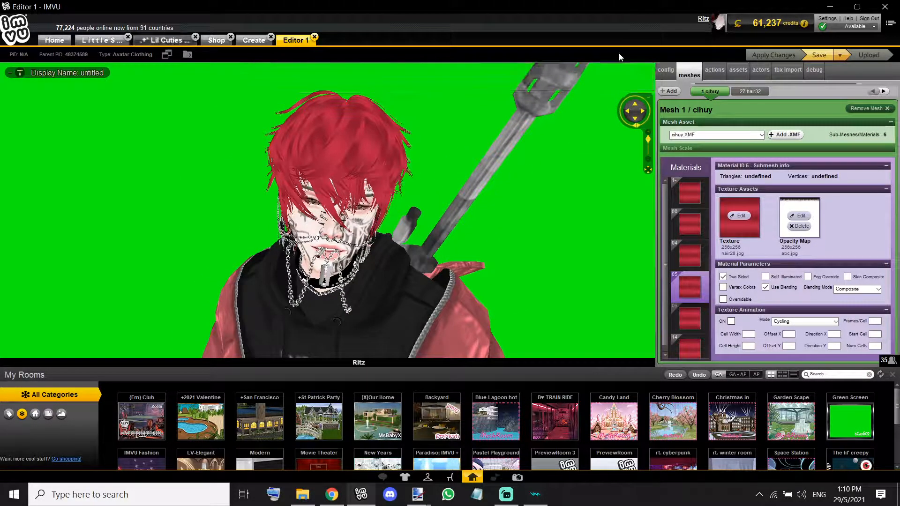
key("super+shift+s")
mouse_move(178, 80)
left_mouse_down()
mouse_move(446, 201)
mouse_move(513, 314)
left_mouse_up()
- Switch to paint.net's Untitled image, create a new 713 × 491 pixel image and paste the avatar screenshot into it
mouse_move(418, 494)
left_click(472, 465)
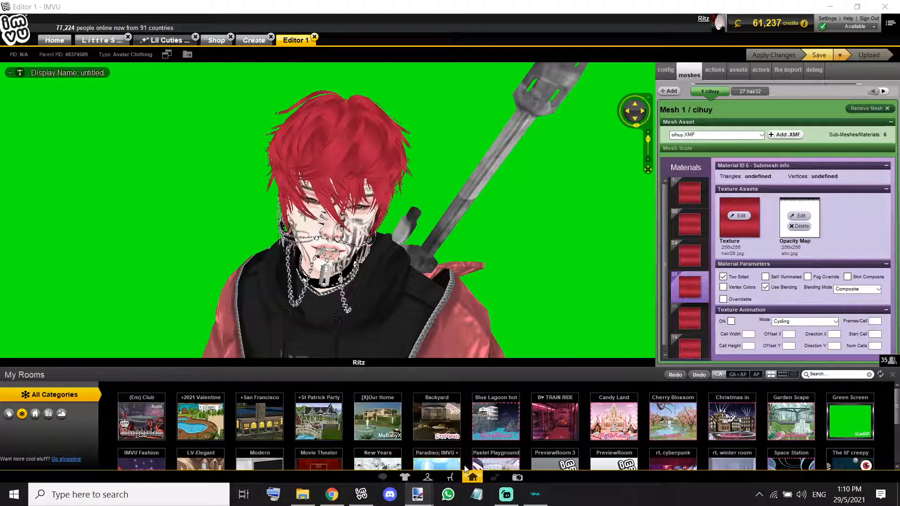
key("ctrl+n")
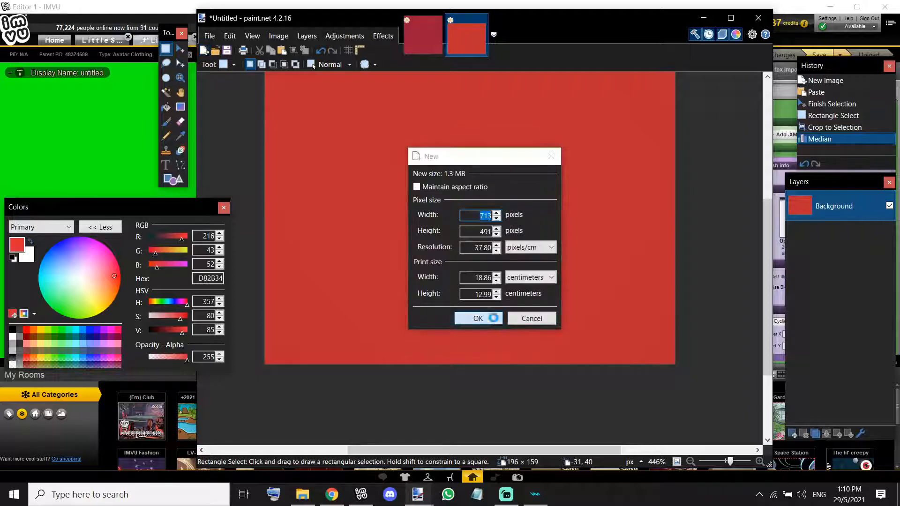
key("Return")
key("ctrl+v")
- Try to cut the avatar out with the Magic Wand at 50% tolerance by inverting the green selection and cropping, and undo the crop
left_click(166, 92)
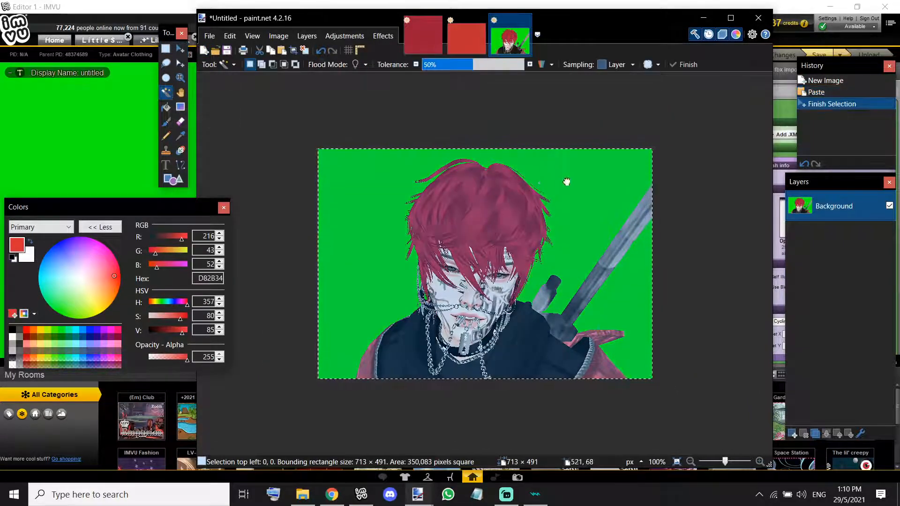
left_click(566, 181)
key("ctrl+i")
key("ctrl+shift+x")
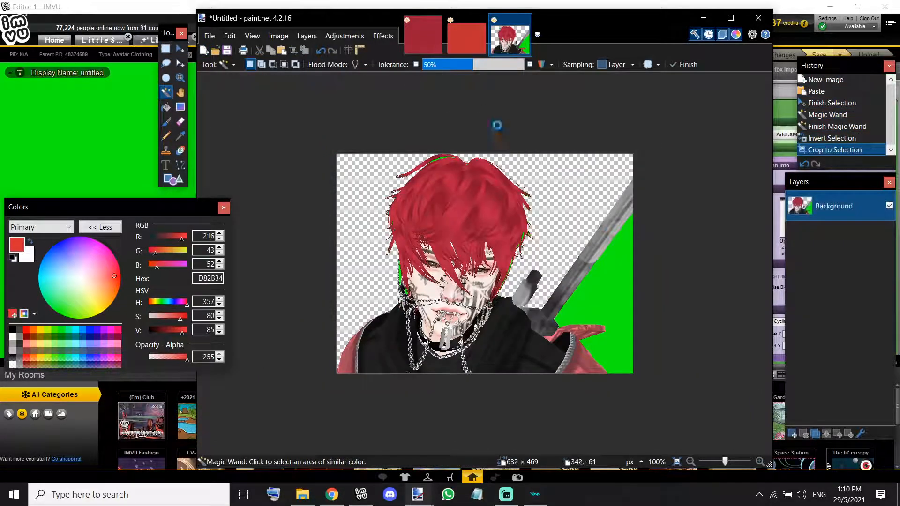
key("ctrl+z")
- Select all green areas with the Magic Wand in global flood mode, invert and crop to the avatar, and copy the whole cutout
left_click(375, 184)
key("shift")
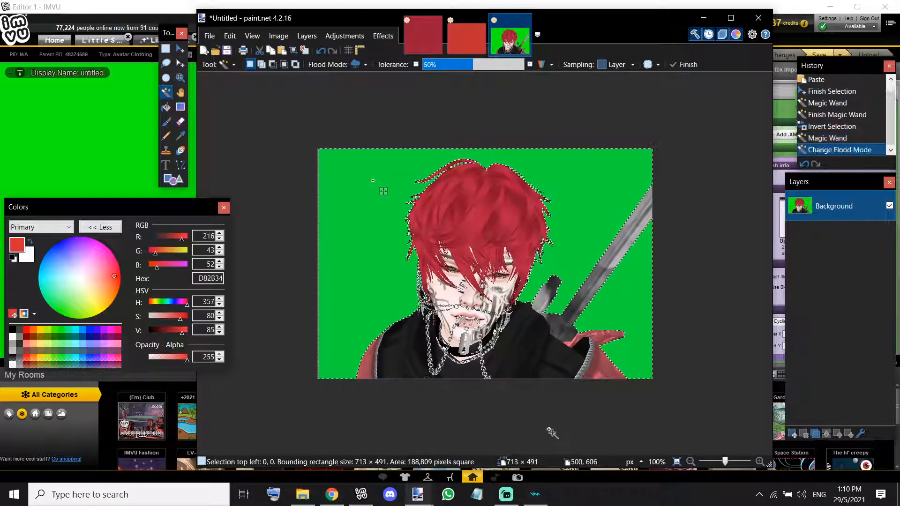
key("ctrl+i")
key("ctrl+shift+x")
key("ctrl+a")
- Open the ICON TEMPLATE.pdn file
left_click(210, 36)
key("Escape")
key("ctrl+o")
scroll(563, 225, "down", 2)
left_click(580, 233)
double_click(580, 233)
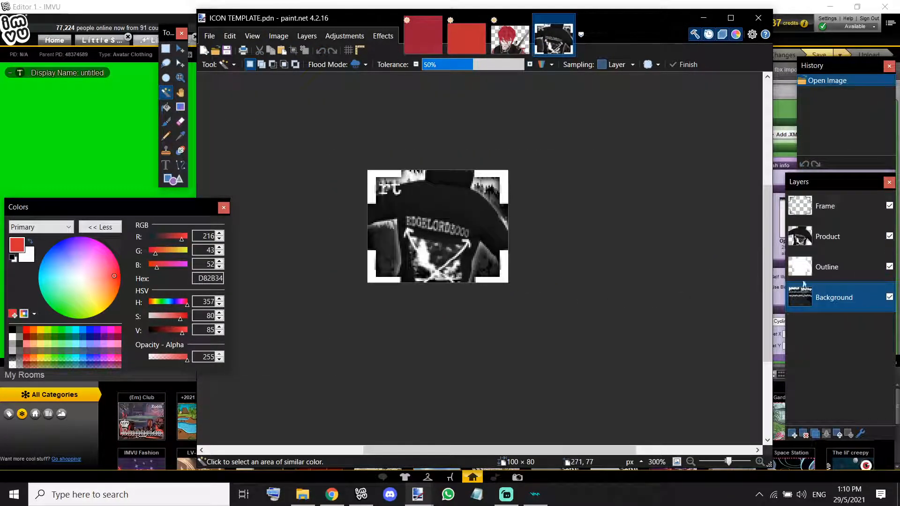
- Erase the old contents of the template's Outline and Product layers
left_click(825, 237)
left_click(829, 274)
key("ctrl+a")
key("Delete")
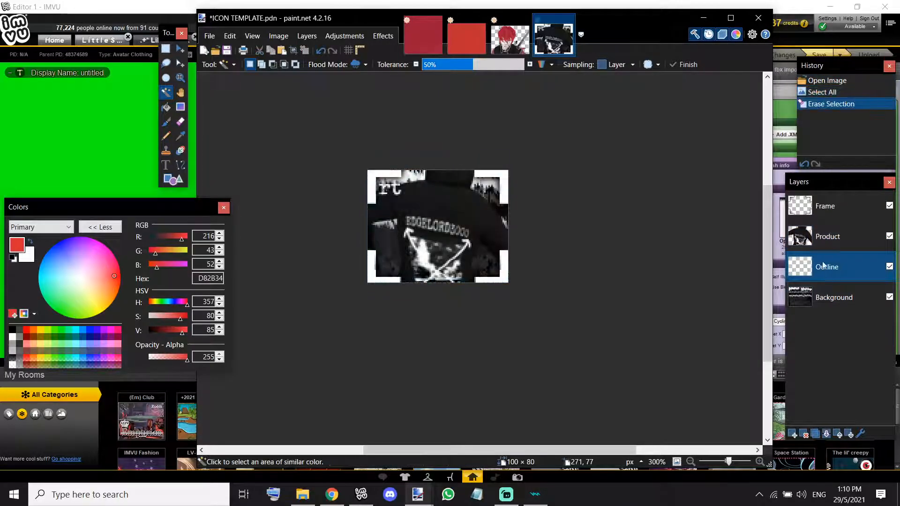
left_click(816, 237)
key("ctrl+a")
key("Delete")
- Paste the avatar cutout into the Product layer, keeping the canvas size, and scale it down to about 202 × 150 pixels
key("ctrl+v")
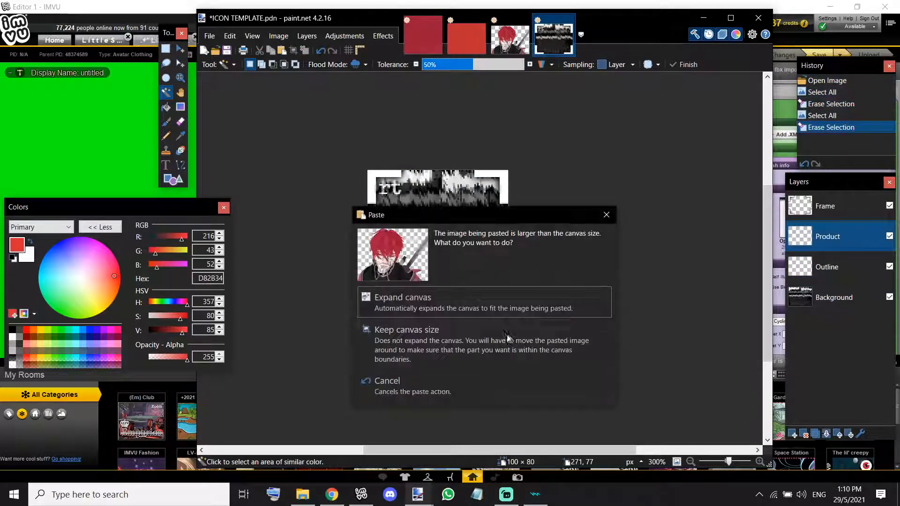
left_click(569, 338)
left_click_drag(602, 305, 650, 359)
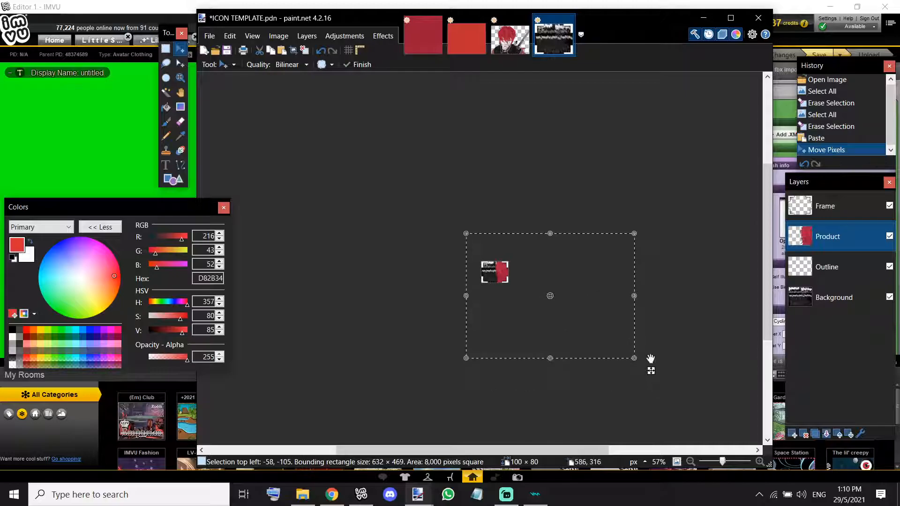
left_click_drag(597, 278, 596, 277)
scroll(568, 272, "up", 4)
left_click_drag(476, 243, 499, 307)
- Position the avatar's hair and face inside the icon frame, set the move quality to Bicubic and deselect
scroll(499, 306, "up", 2)
scroll(499, 300, "up", 1)
mouse_move(488, 254)
left_mouse_down()
mouse_move(495, 278)
mouse_move(491, 271)
left_mouse_up()
scroll(289, 65, "down", 1)
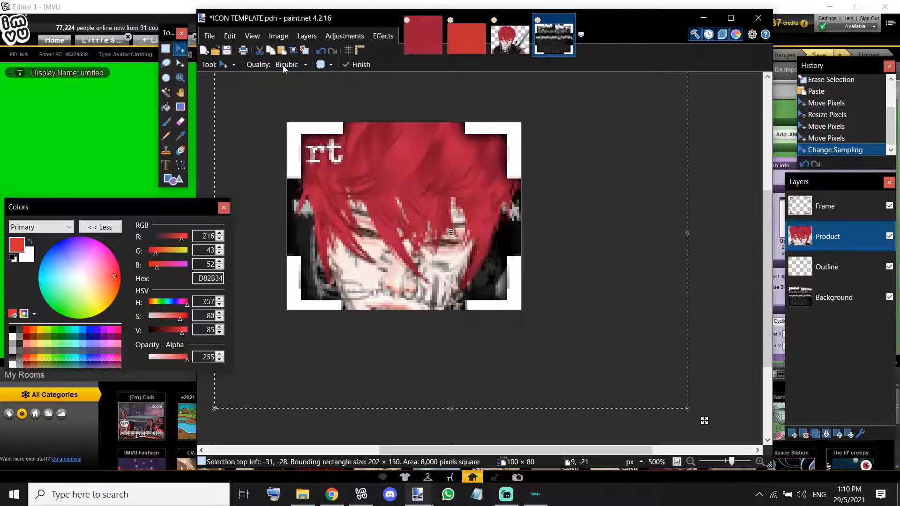
left_click_drag(504, 279, 506, 281)
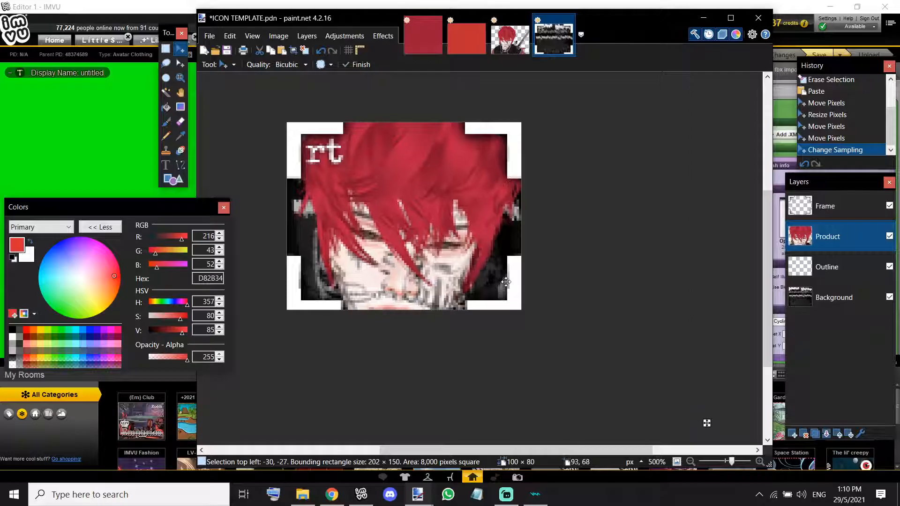
scroll(507, 282, "down", 3)
scroll(508, 282, "up", 3)
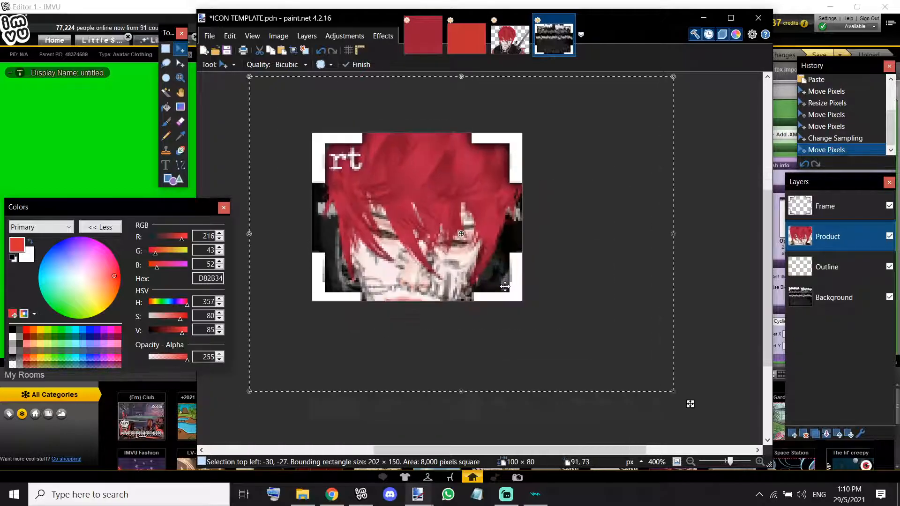
key("s")
key("ctrl+d")
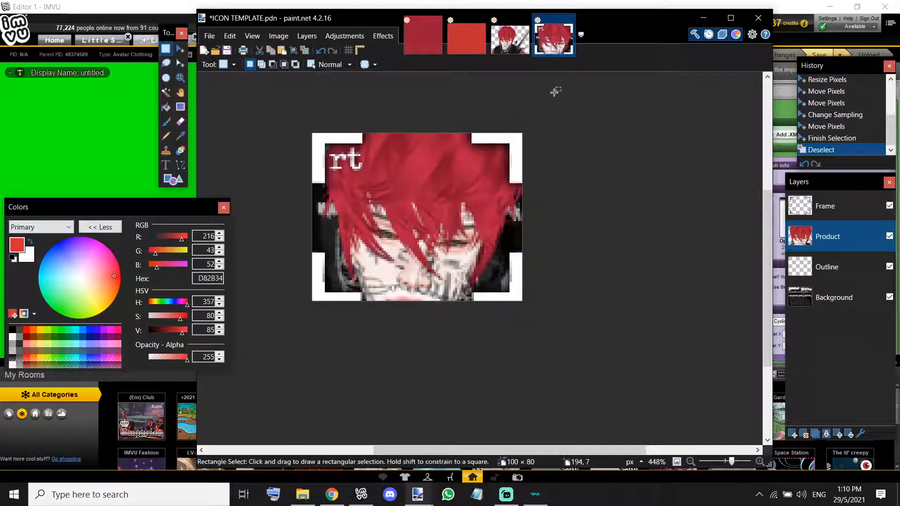
- Select the whole canvas and paste a copy of the avatar image into the Outline layer
scroll(485, 246, "up", 3)
scroll(464, 281, "down", 5)
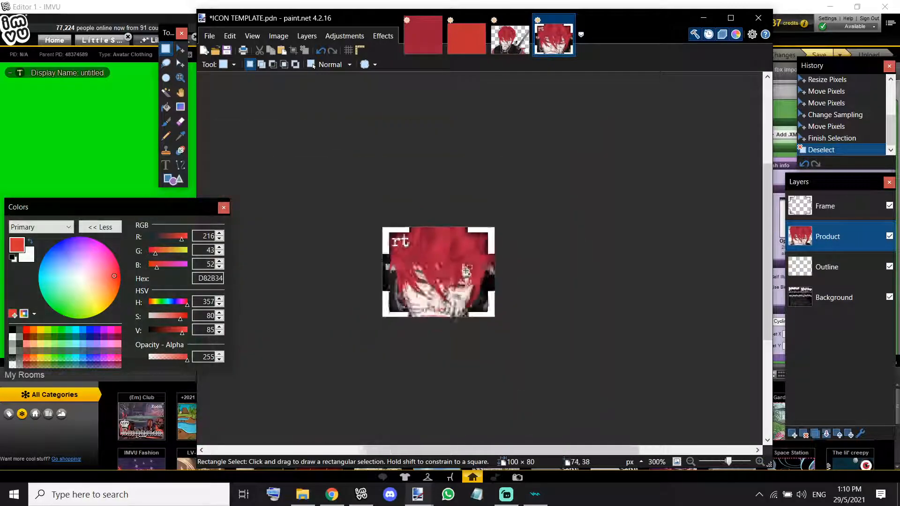
scroll(451, 310, "up", 4)
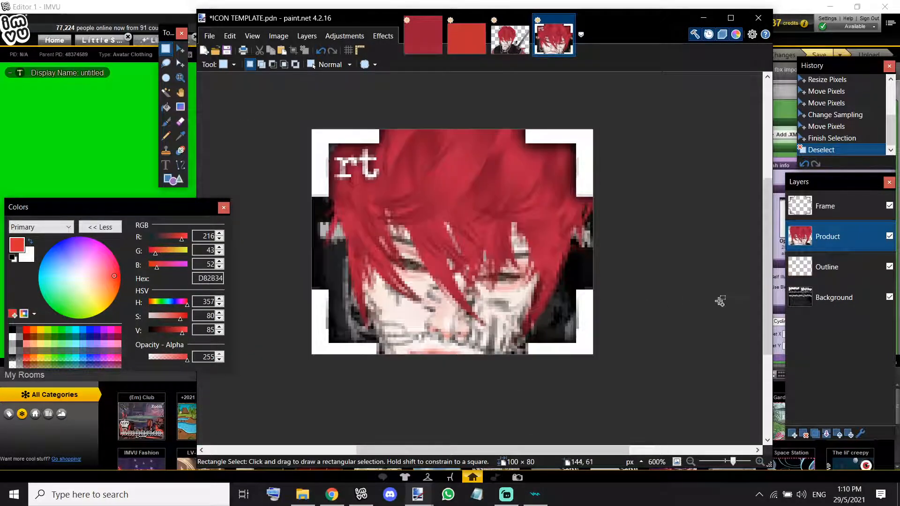
key("ctrl+a")
left_click(816, 267)
key("ctrl+v")
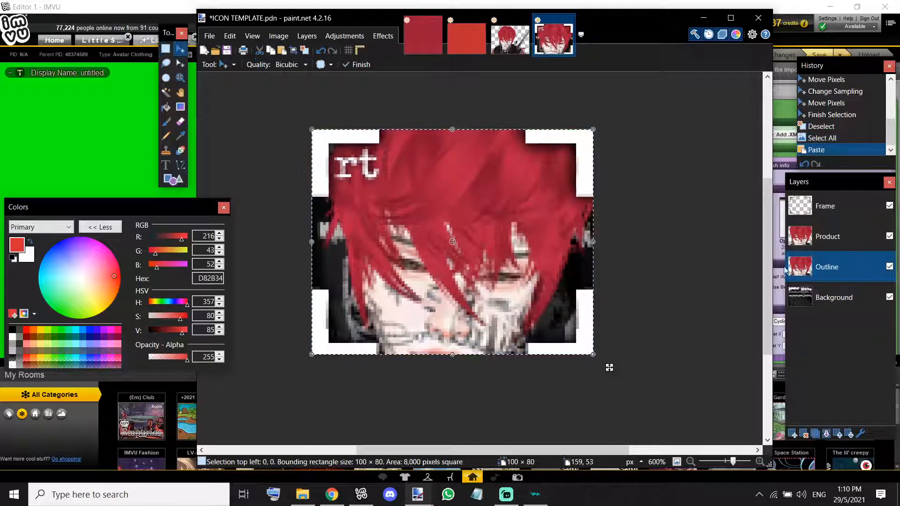
- Apply the Outline Object effect to the Outline layer with width 4, softness 252 and pale pink colour RGB 214, 188, 190
left_click(382, 36)
mouse_move(422, 167)
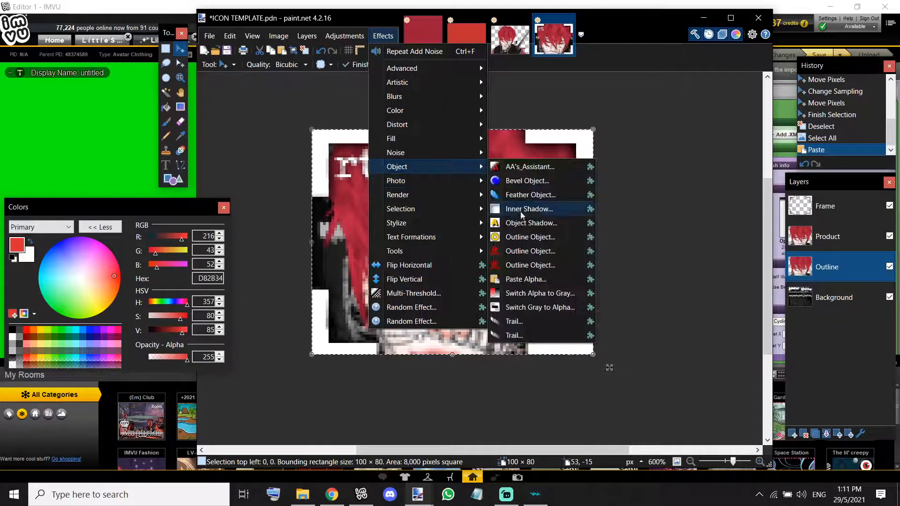
left_click(529, 252)
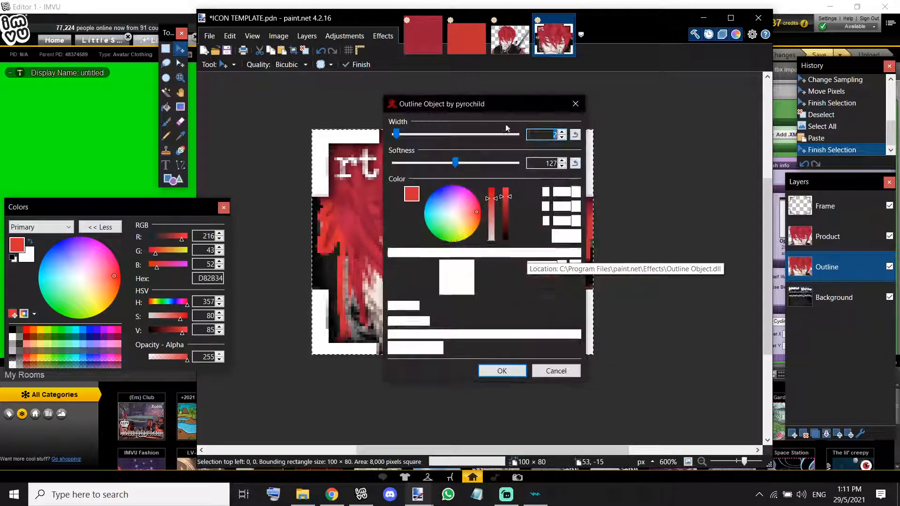
left_click_drag(461, 105, 623, 114)
left_click_drag(644, 171, 685, 181)
left_click_drag(630, 118, 716, 125)
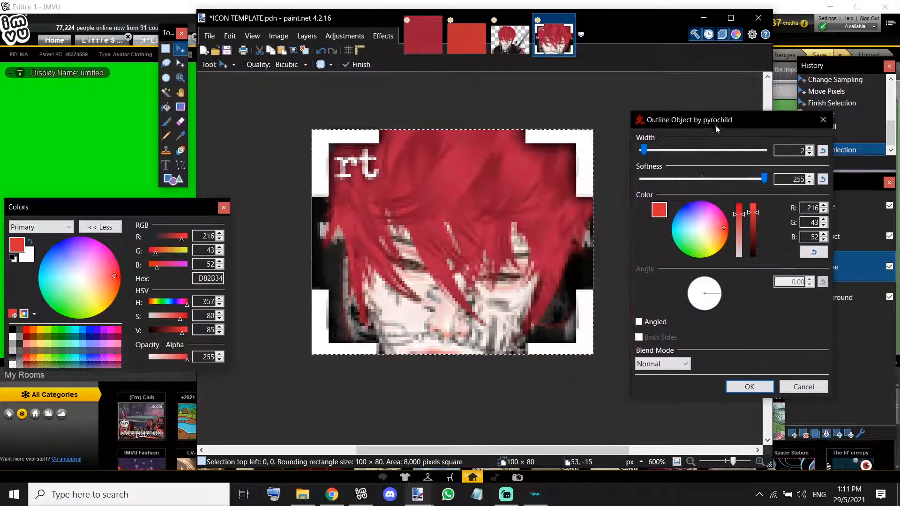
left_click_drag(758, 187, 764, 183)
left_click_drag(743, 241, 745, 254)
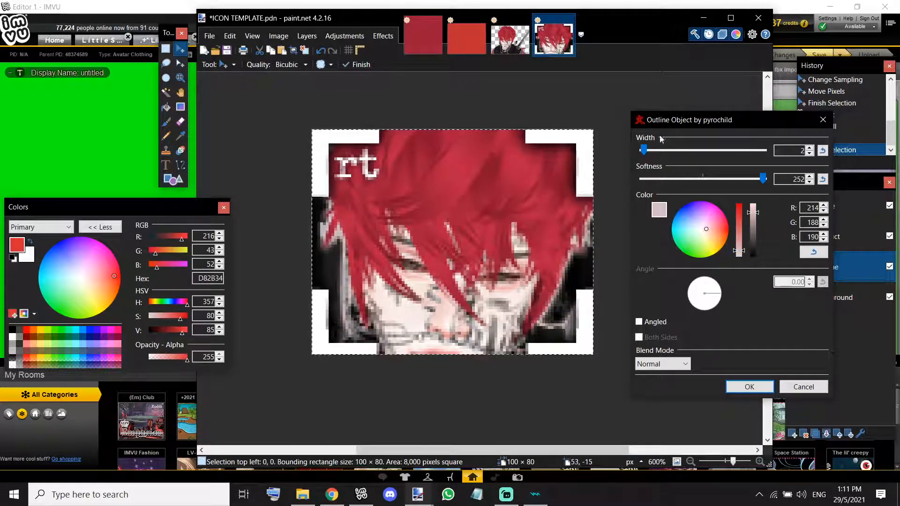
left_click_drag(646, 154, 655, 156)
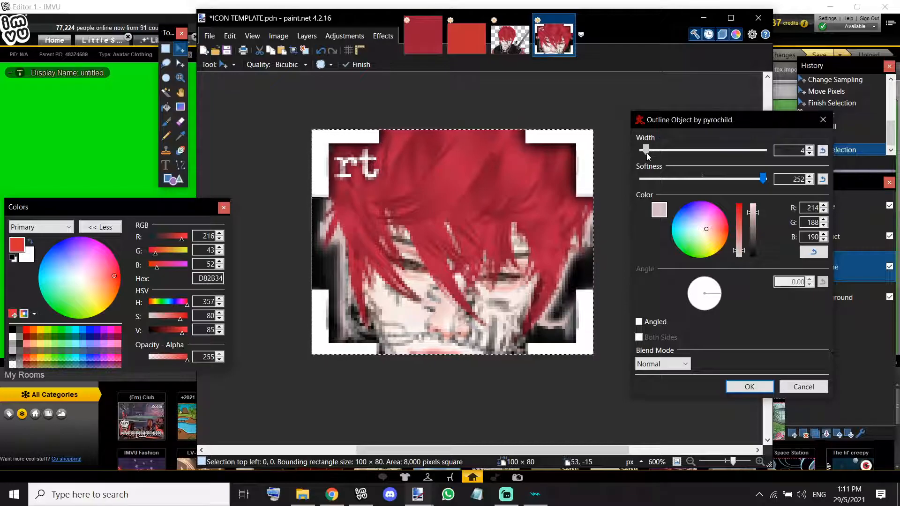
left_click_drag(646, 157, 644, 156)
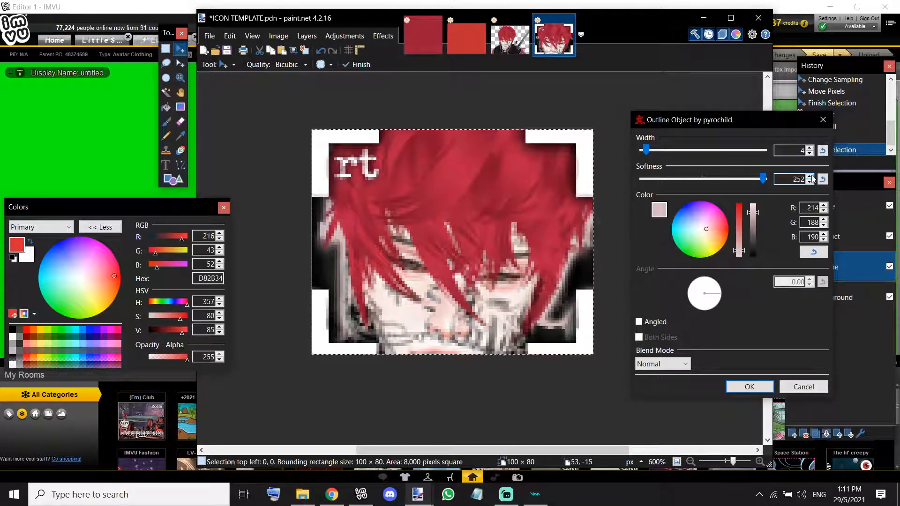
left_click(750, 386)
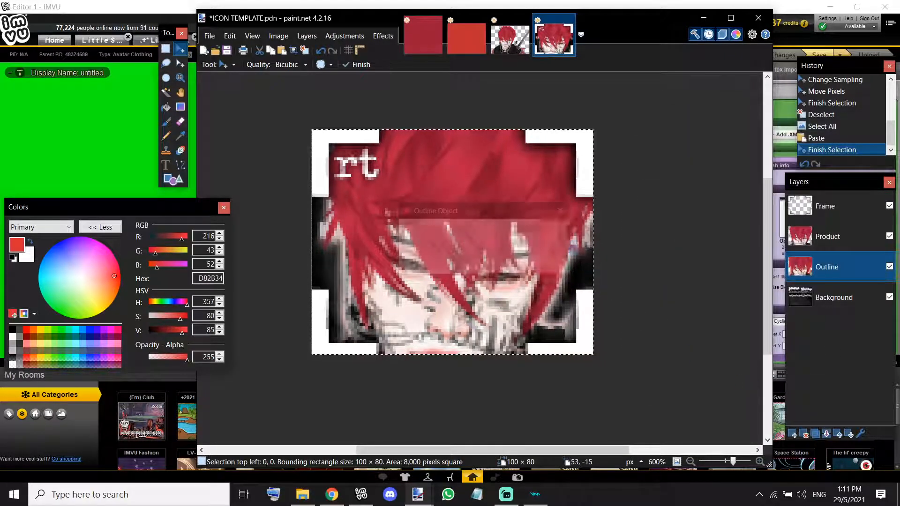
- Flatten the icon image and save it as a PNG named "hair icon" in the Tutorial folder
scroll(516, 206, "down", 3)
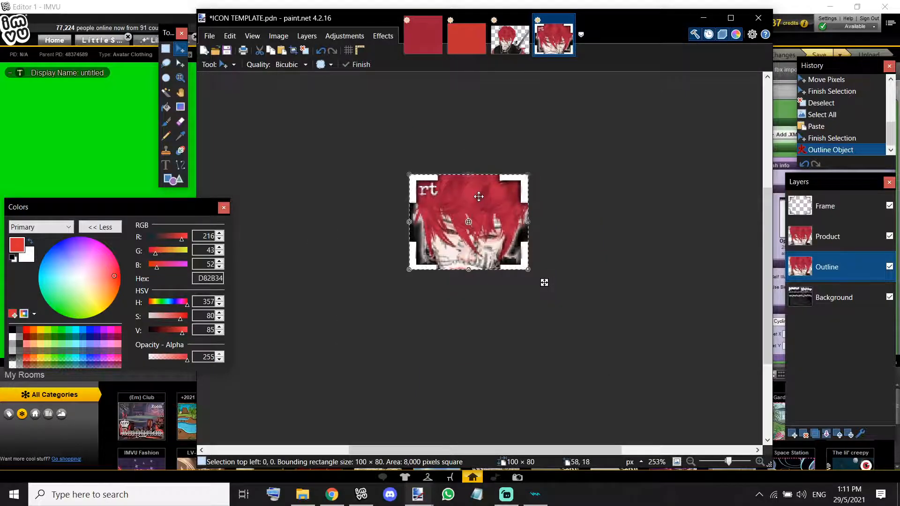
key("ctrl+shift+f")
key("ctrl+shift+s")
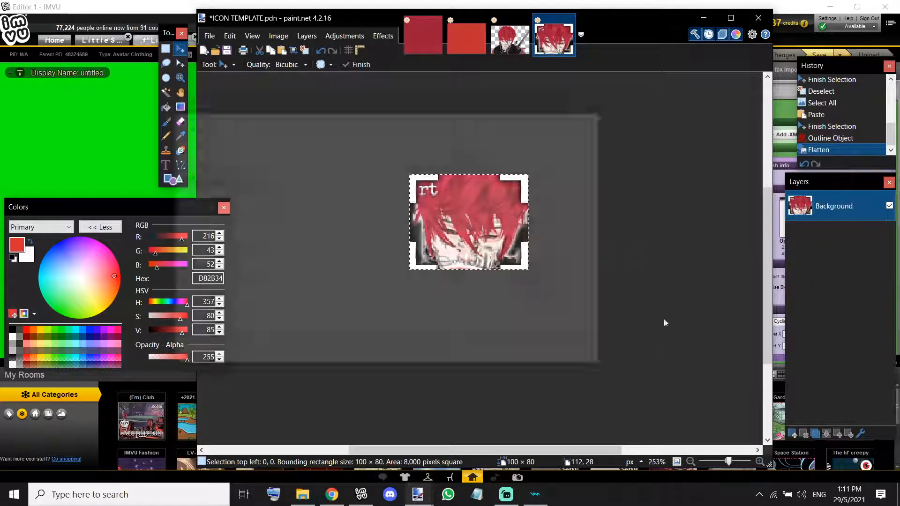
left_click(300, 324)
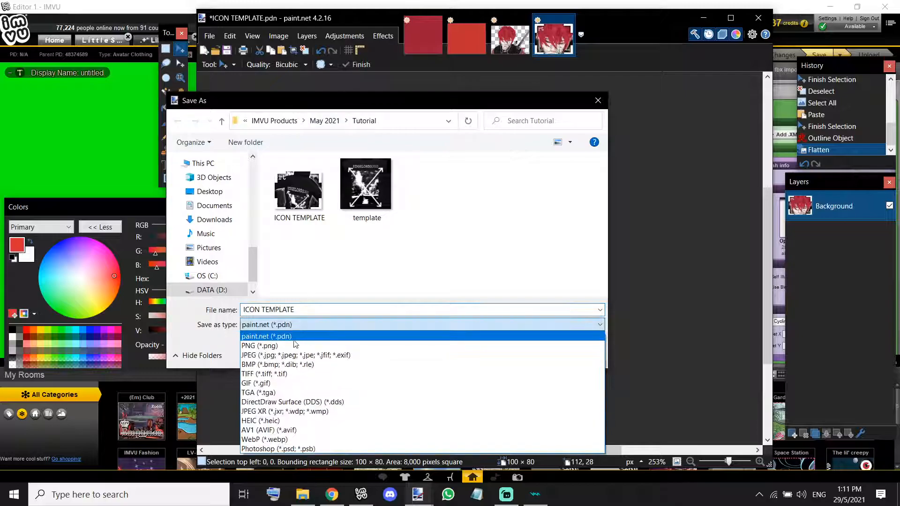
left_click(293, 346)
left_click(291, 311)
type("hair icon")
key("Return")
key("Return")
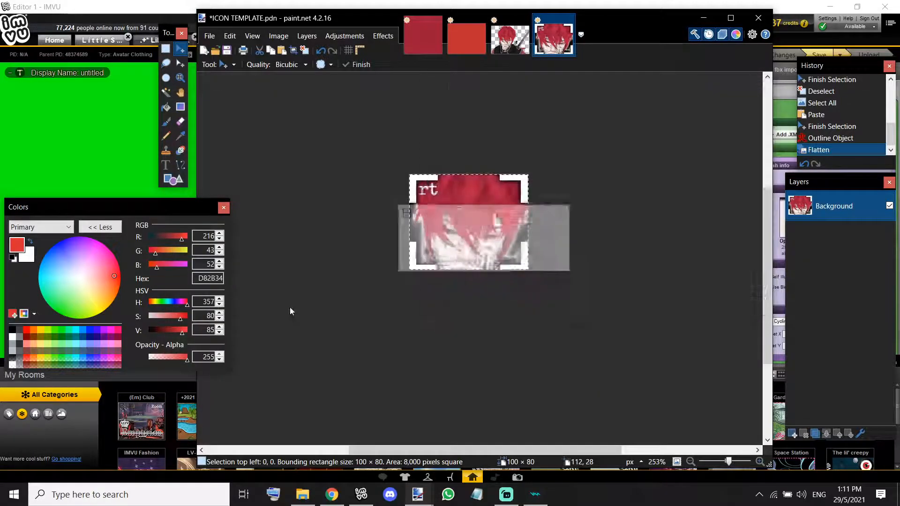
- Switch to IMVU, start uploading the hairstyle and add the hair icon as the product image
left_click(361, 494)
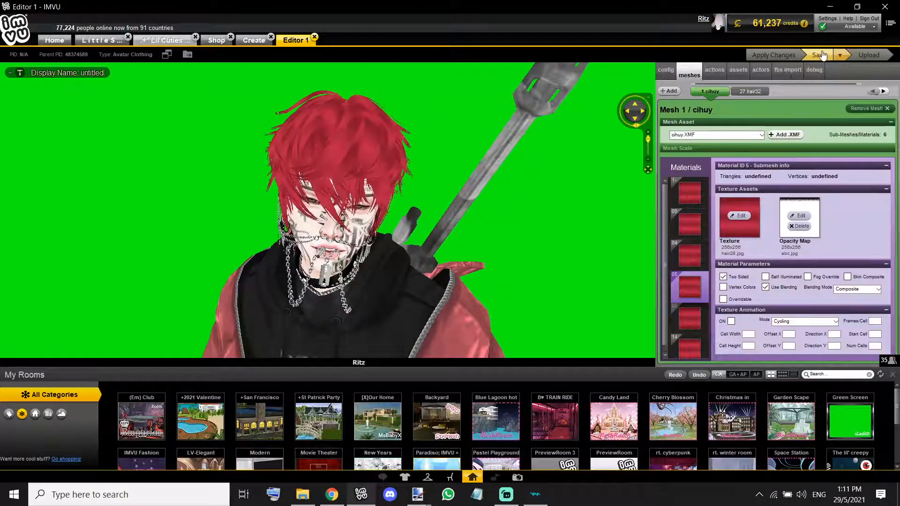
left_click(870, 55)
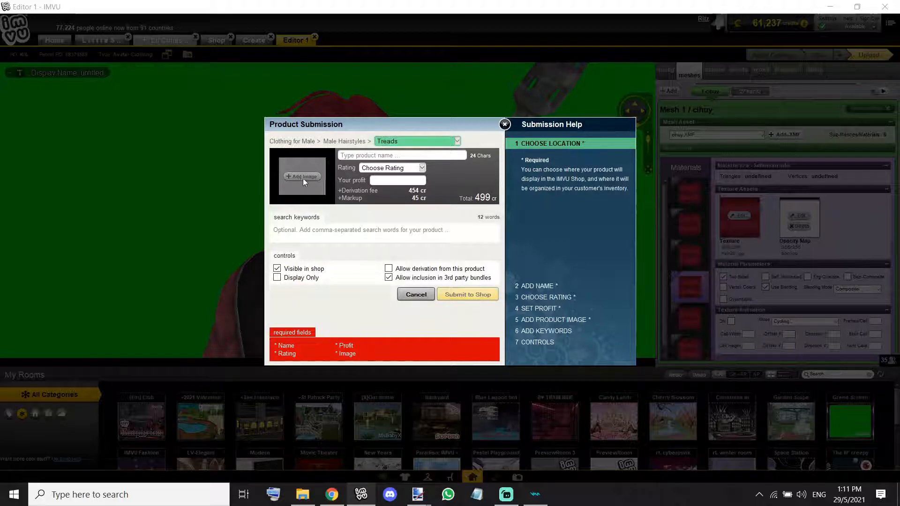
left_click(303, 177)
double_click(673, 235)
- Set the product's rating to General Audience and its profit to 100 credits
left_click(375, 171)
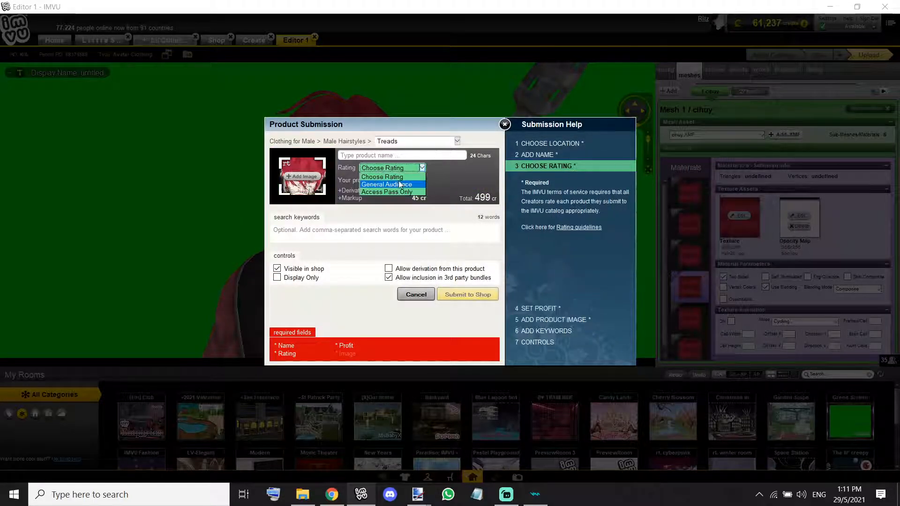
left_click(396, 179)
type("100")
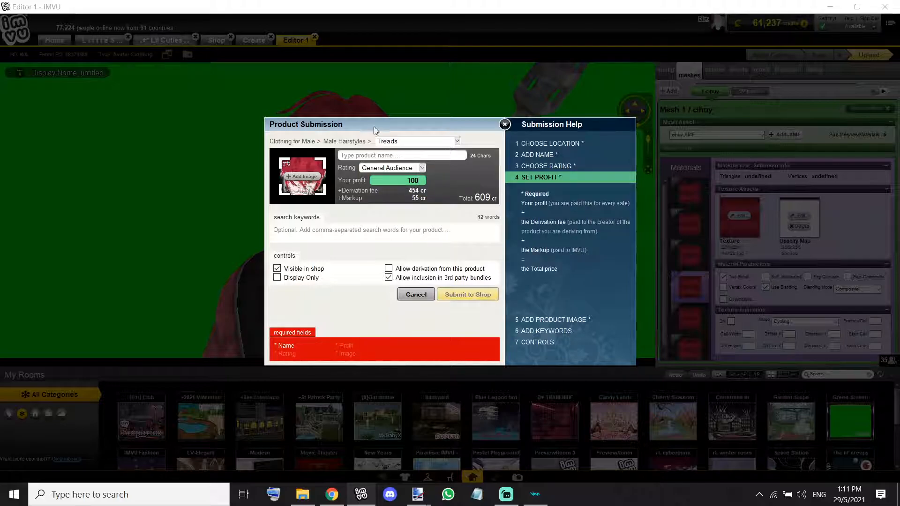
left_click(375, 156)
key("super+v")
scroll(404, 244, "down", 5)
scroll(405, 272, "up", 5)
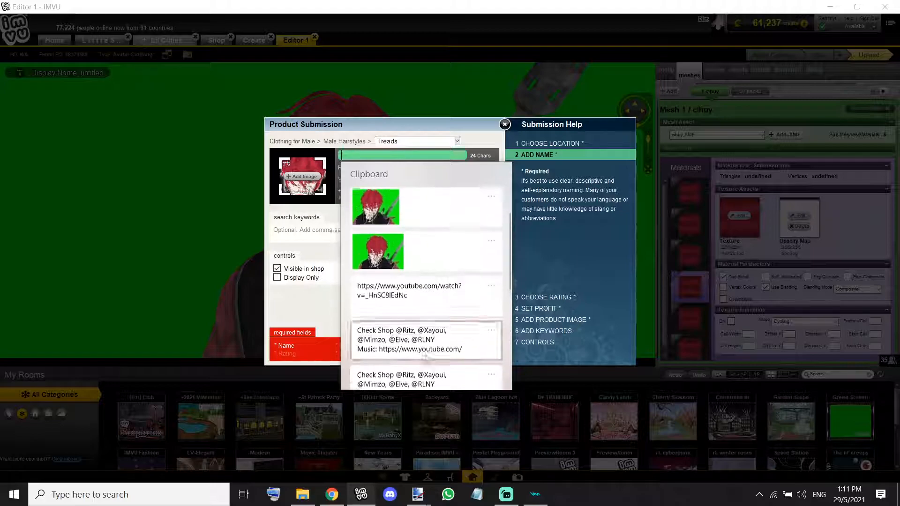
left_click(408, 201)
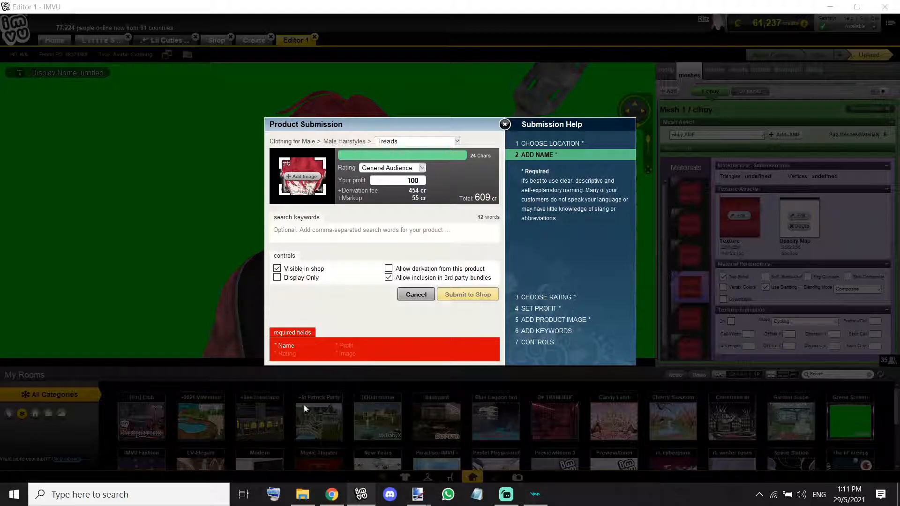
left_click(331, 494)
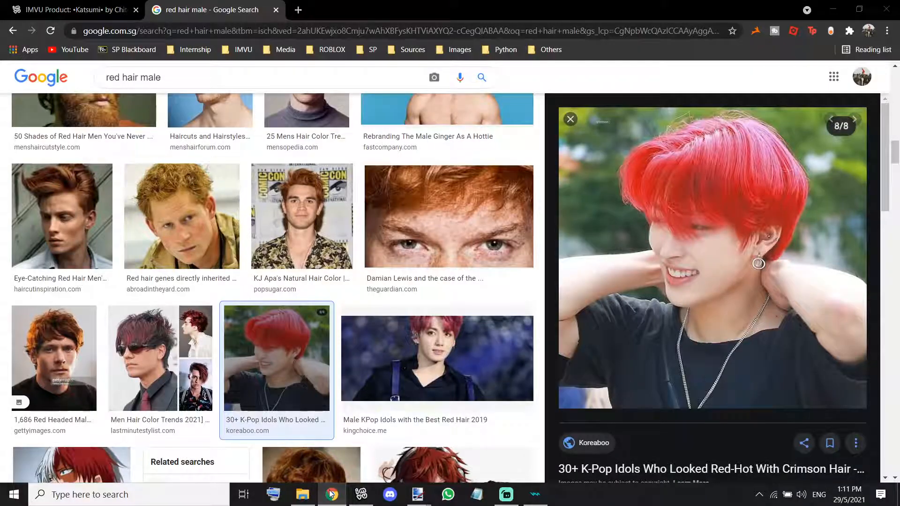
left_click(332, 494)
left_click(361, 493)
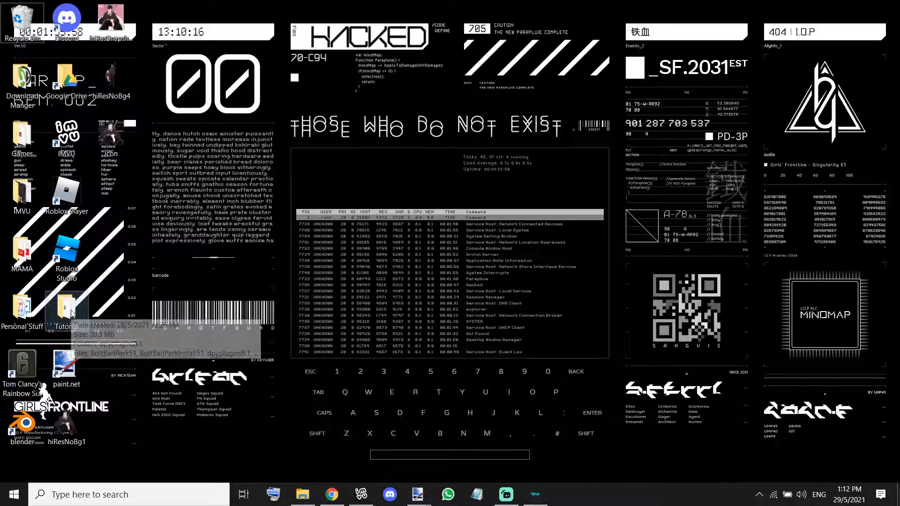
- Open the techwear tags text file from the desktop's IMVU folder and close the folder window
double_click(25, 194)
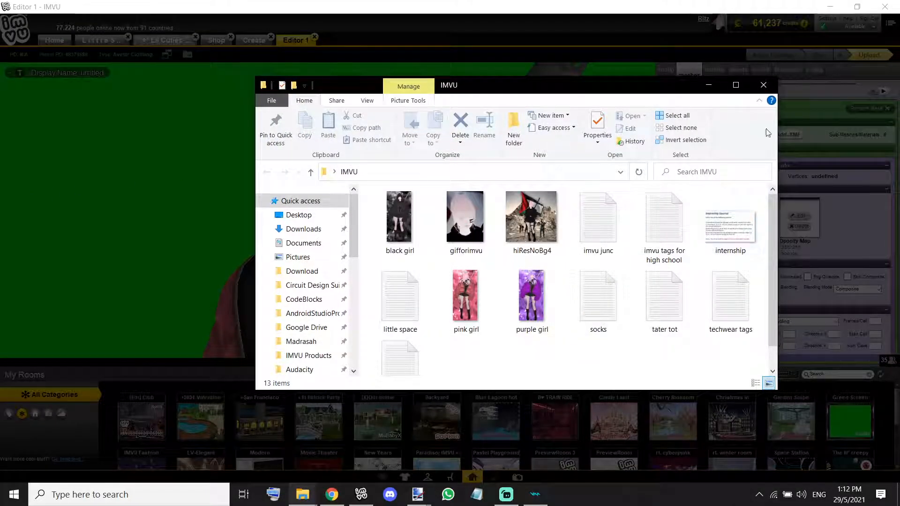
double_click(730, 300)
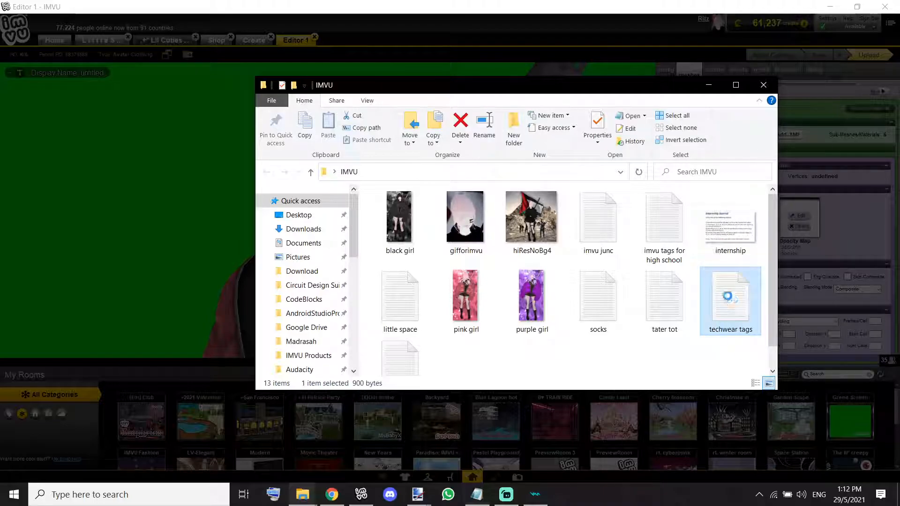
left_click(745, 85)
left_click(764, 85)
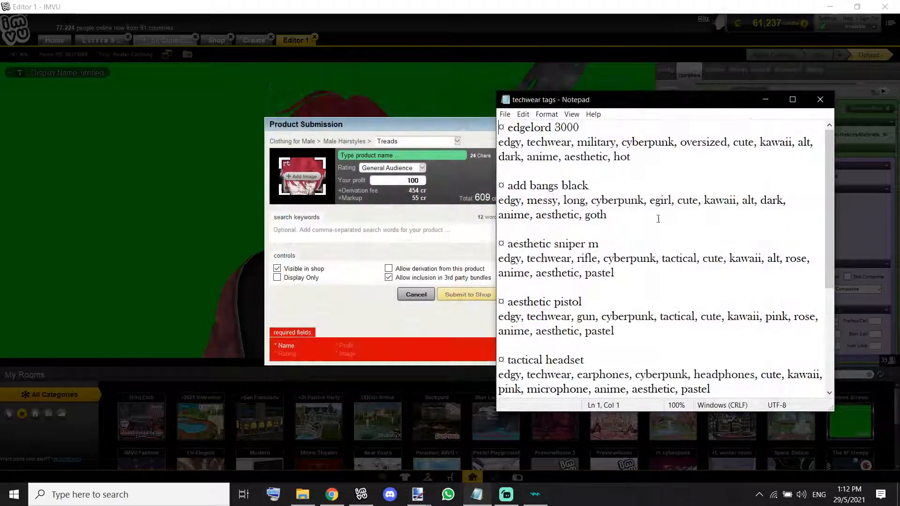
- Copy the "¤ katsumi black" title from the tags file into the product name and change it to "¤ katsumi red"
scroll(633, 287, "down", 4)
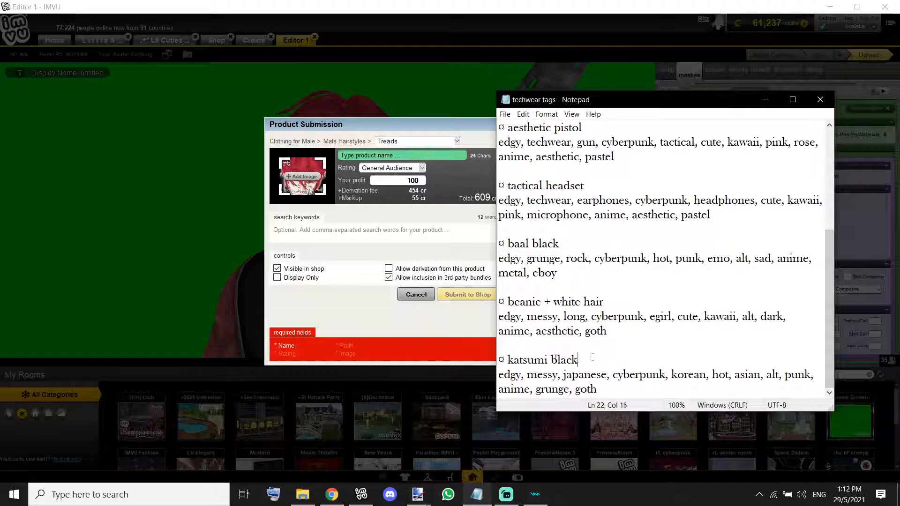
left_click_drag(592, 357, 407, 372)
key("ctrl+c")
scroll(750, 328, "up", 4)
scroll(682, 238, "down", 4)
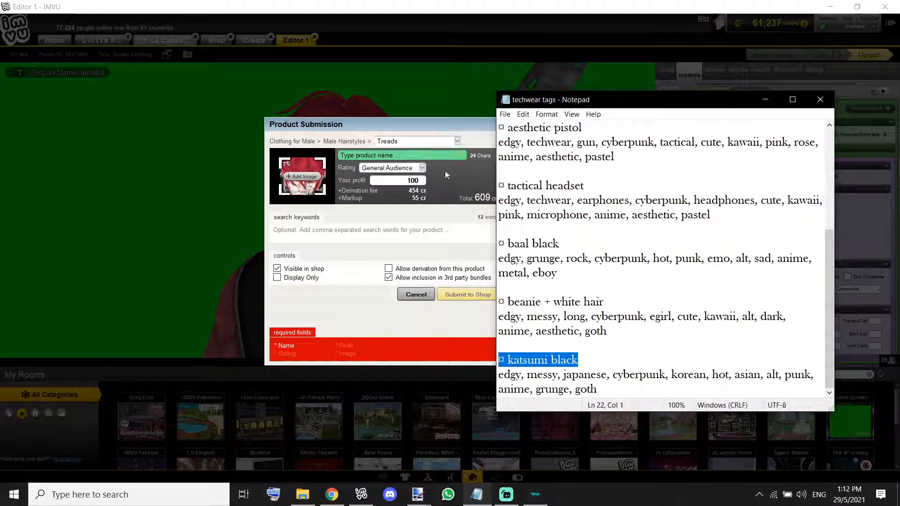
left_click(418, 155)
key("ctrl+v")
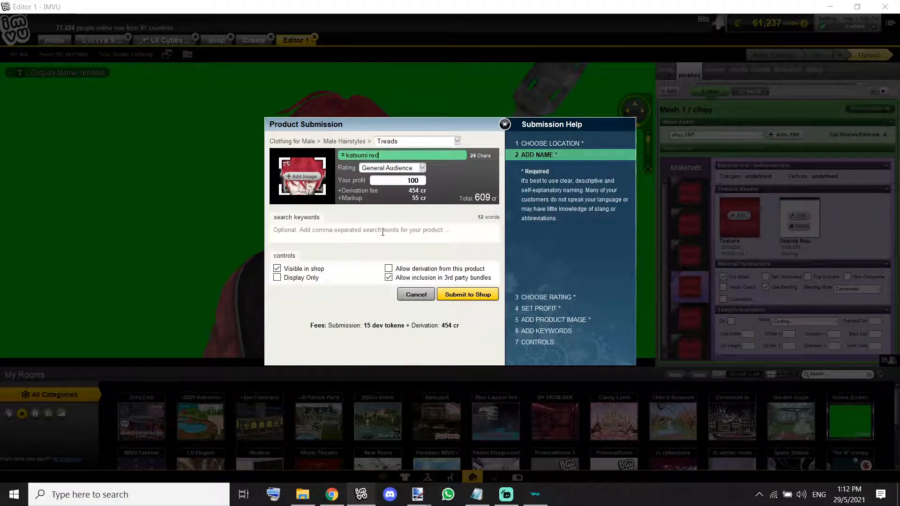
- Copy the katsumi black entry's keyword list, from "edgy" to "goth", into the product's search keywords
left_click(477, 495)
left_click_drag(599, 389, 499, 375)
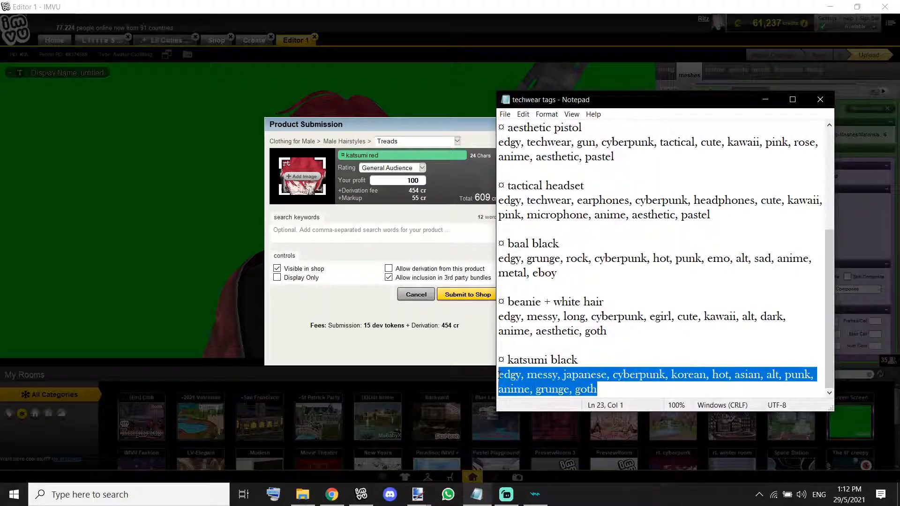
key("ctrl+c")
left_click(400, 250)
key("ctrl+v")
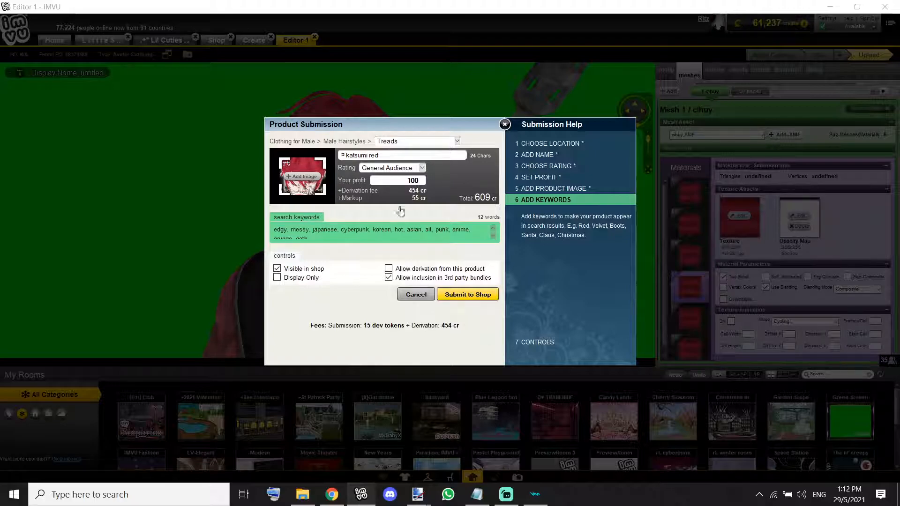
- Submit the product to the shop and publish it from its product page
left_click(468, 295)
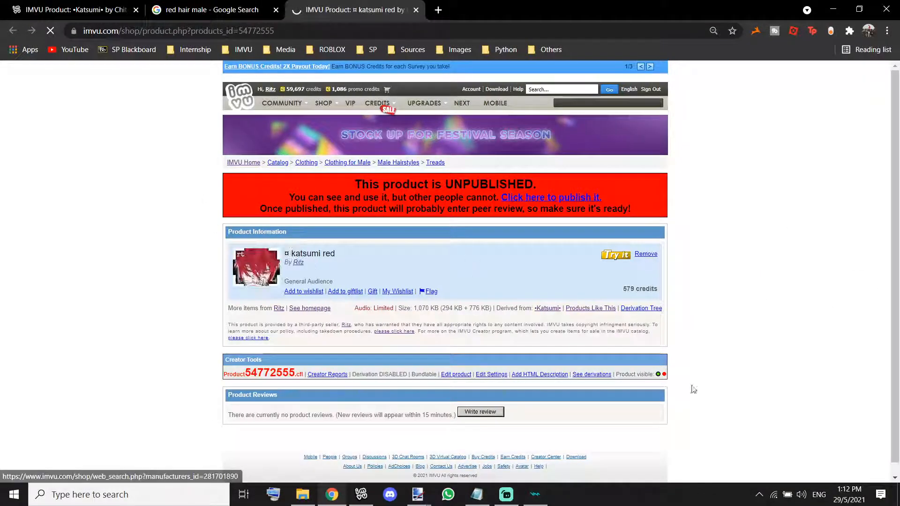
left_click_drag(693, 390, 572, 197)
left_click(573, 196)
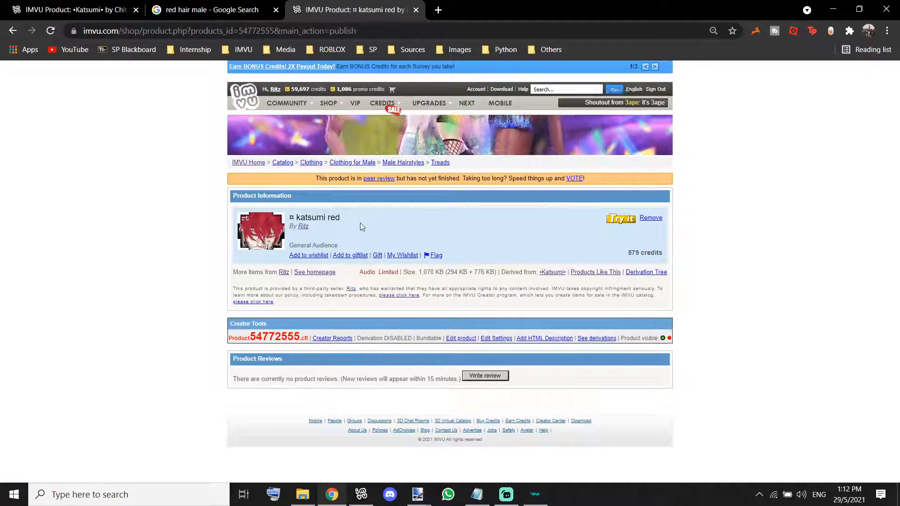
left_click_drag(340, 218, 297, 218)
double_click(301, 217)
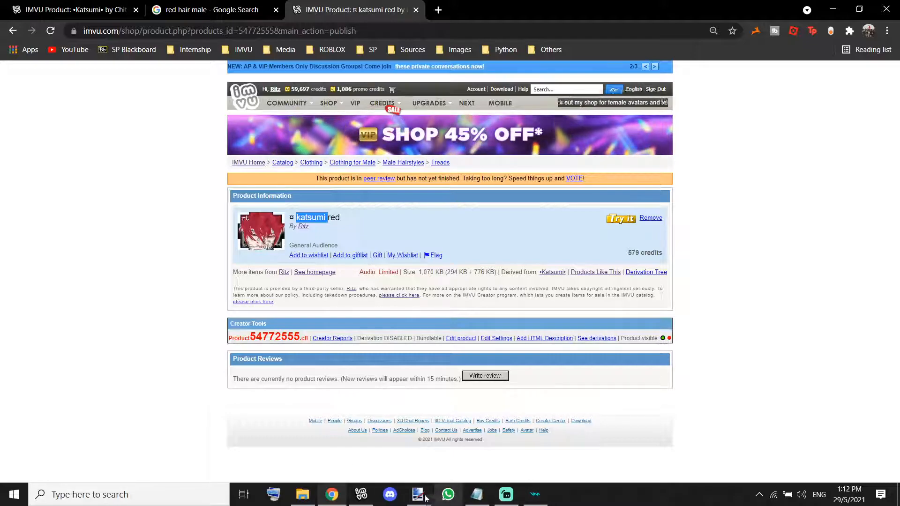
left_click(361, 494)
left_click_drag(397, 244, 446, 282)
scroll(447, 282, "down", 5)
scroll(446, 283, "down", 5)
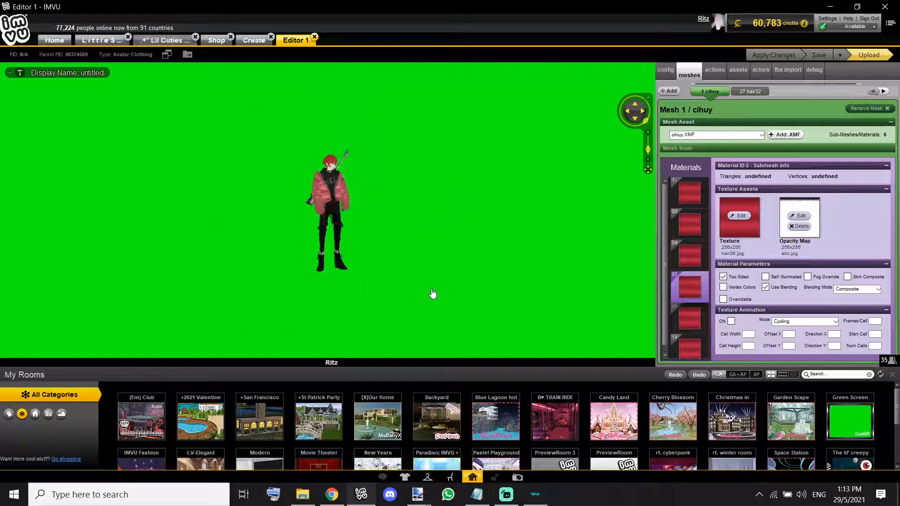